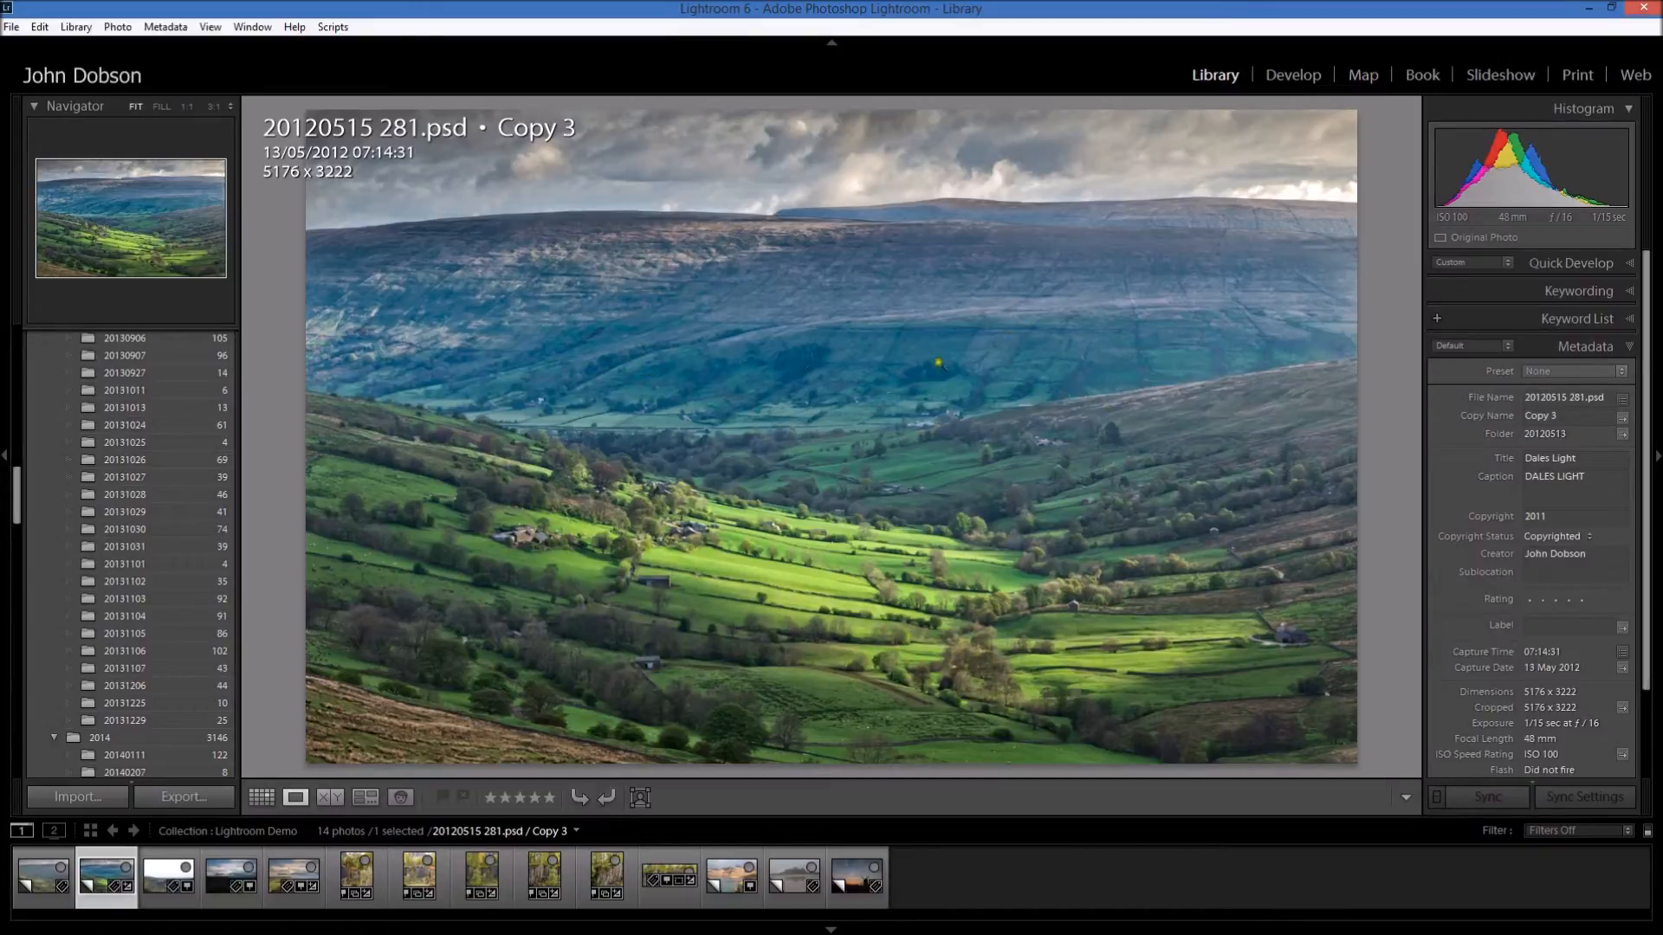
Open the photo 20120515 280.dng Dehaze Demo 1 in the Develop module
click(43, 870)
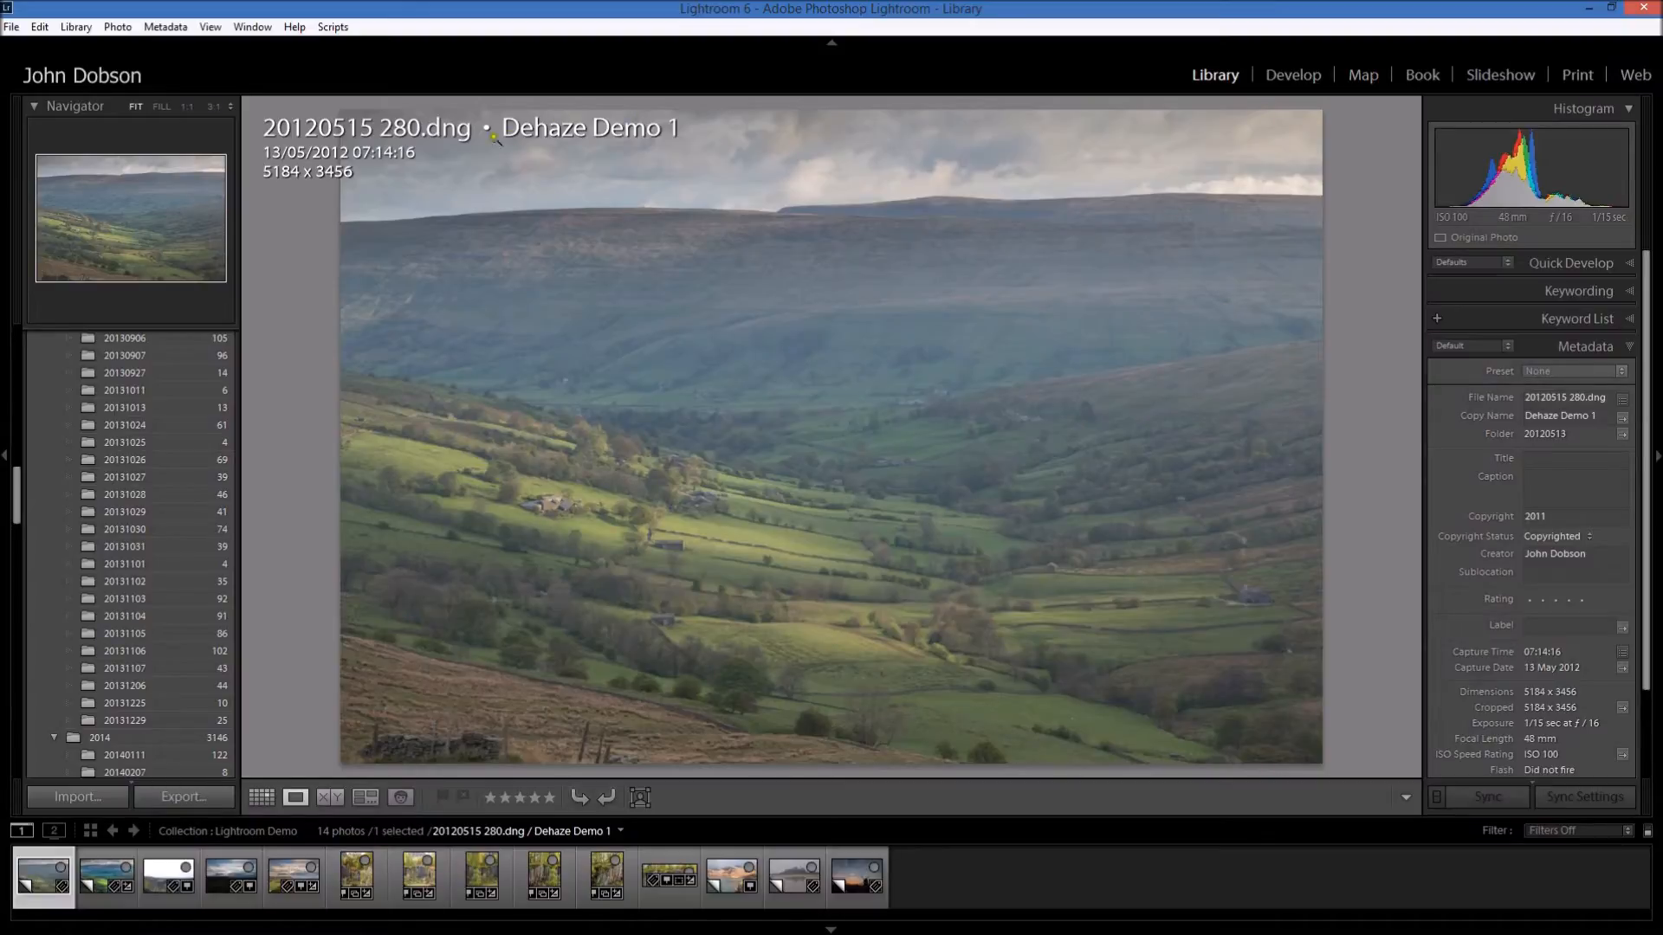
click(1293, 76)
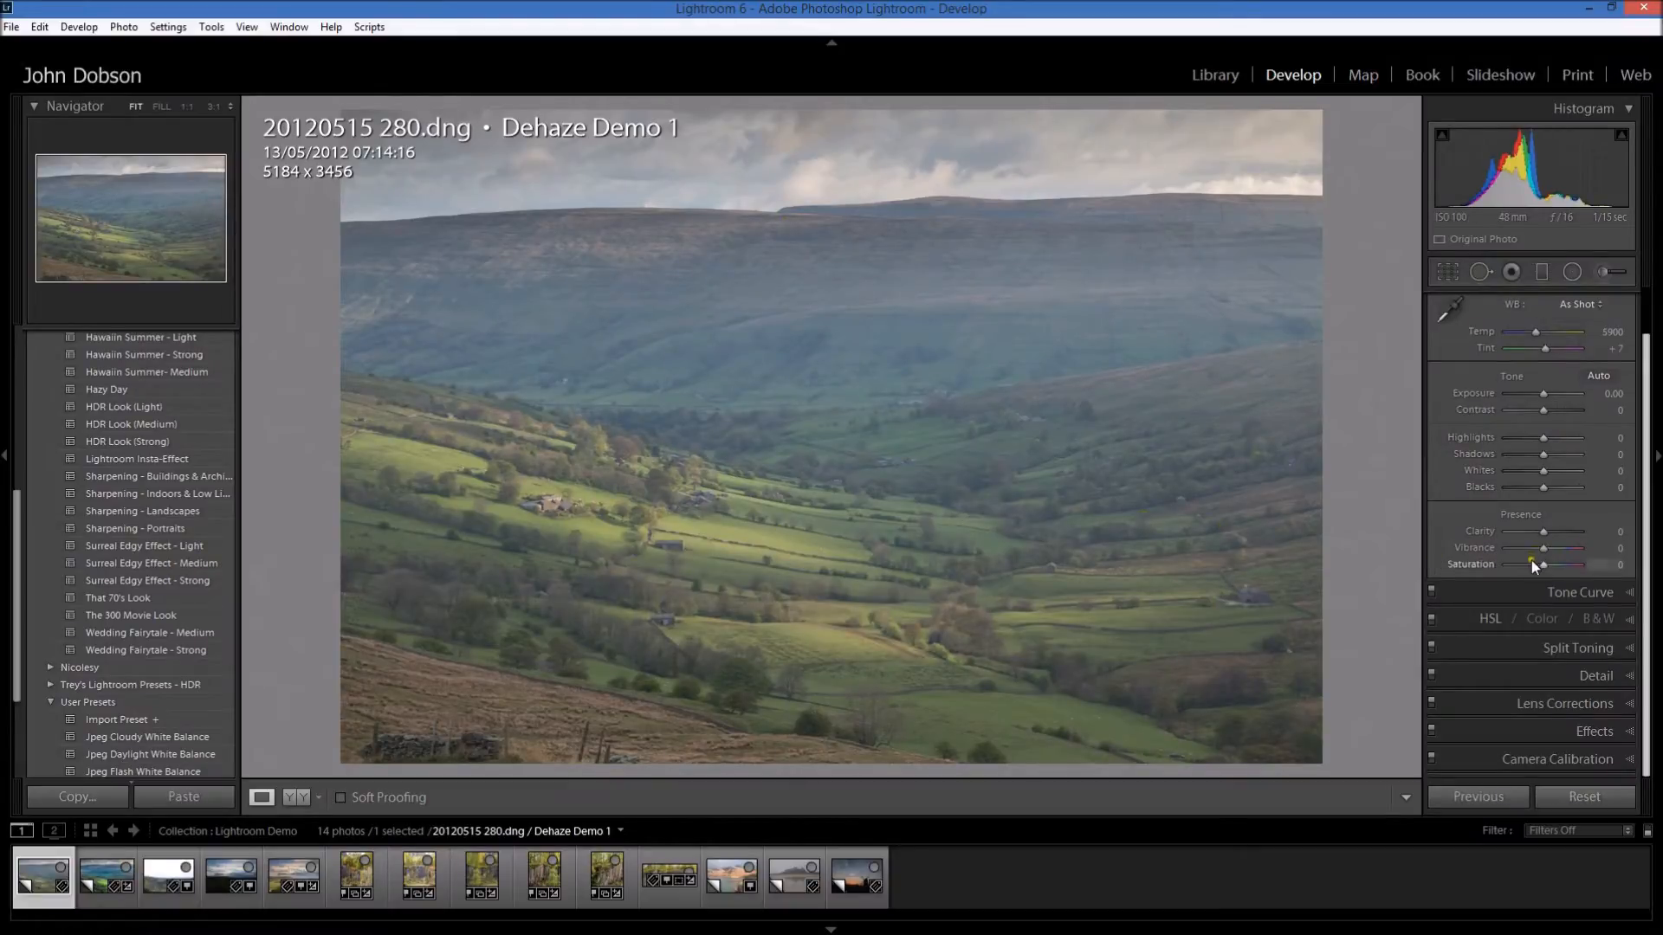
Try Clarity +57, Shadows +60, Highlights −88, Whites +14, Blacks −60, Contrast +36 and Exposure +0.24, and reset all adjustments
drag(1544, 530, 1565, 532)
drag(1543, 456, 1510, 442)
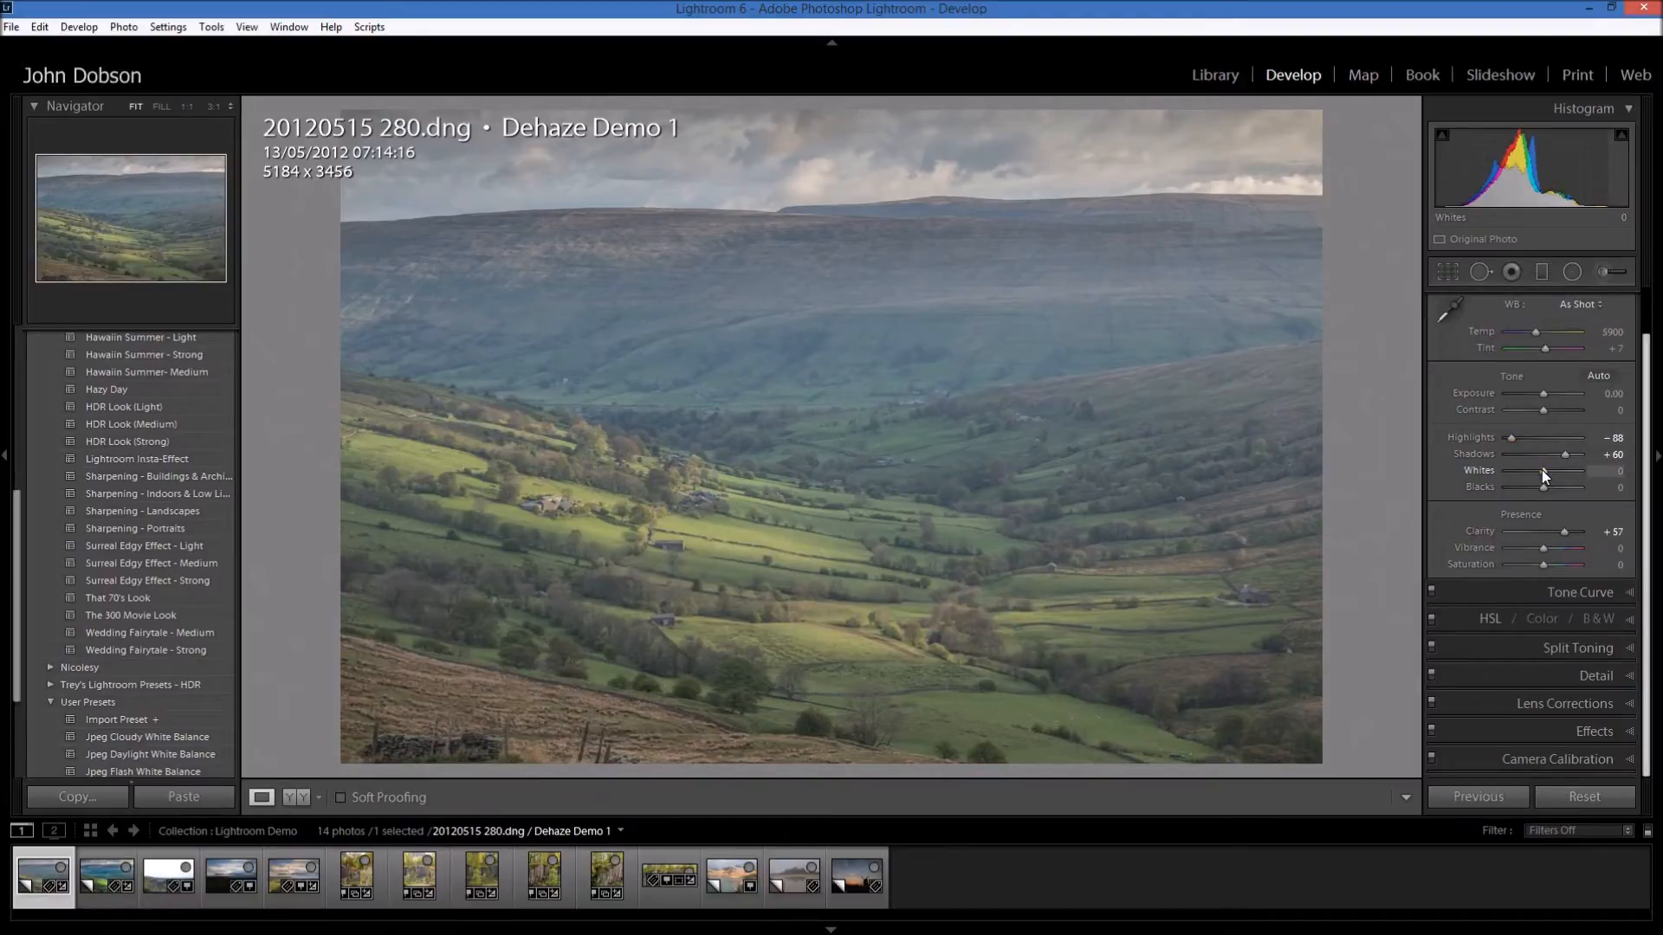
mouse_move(1541, 470)
mouse_down()
mouse_move(1551, 491)
mouse_move(1522, 488)
mouse_move(1550, 475)
mouse_up()
drag(1546, 412, 1549, 396)
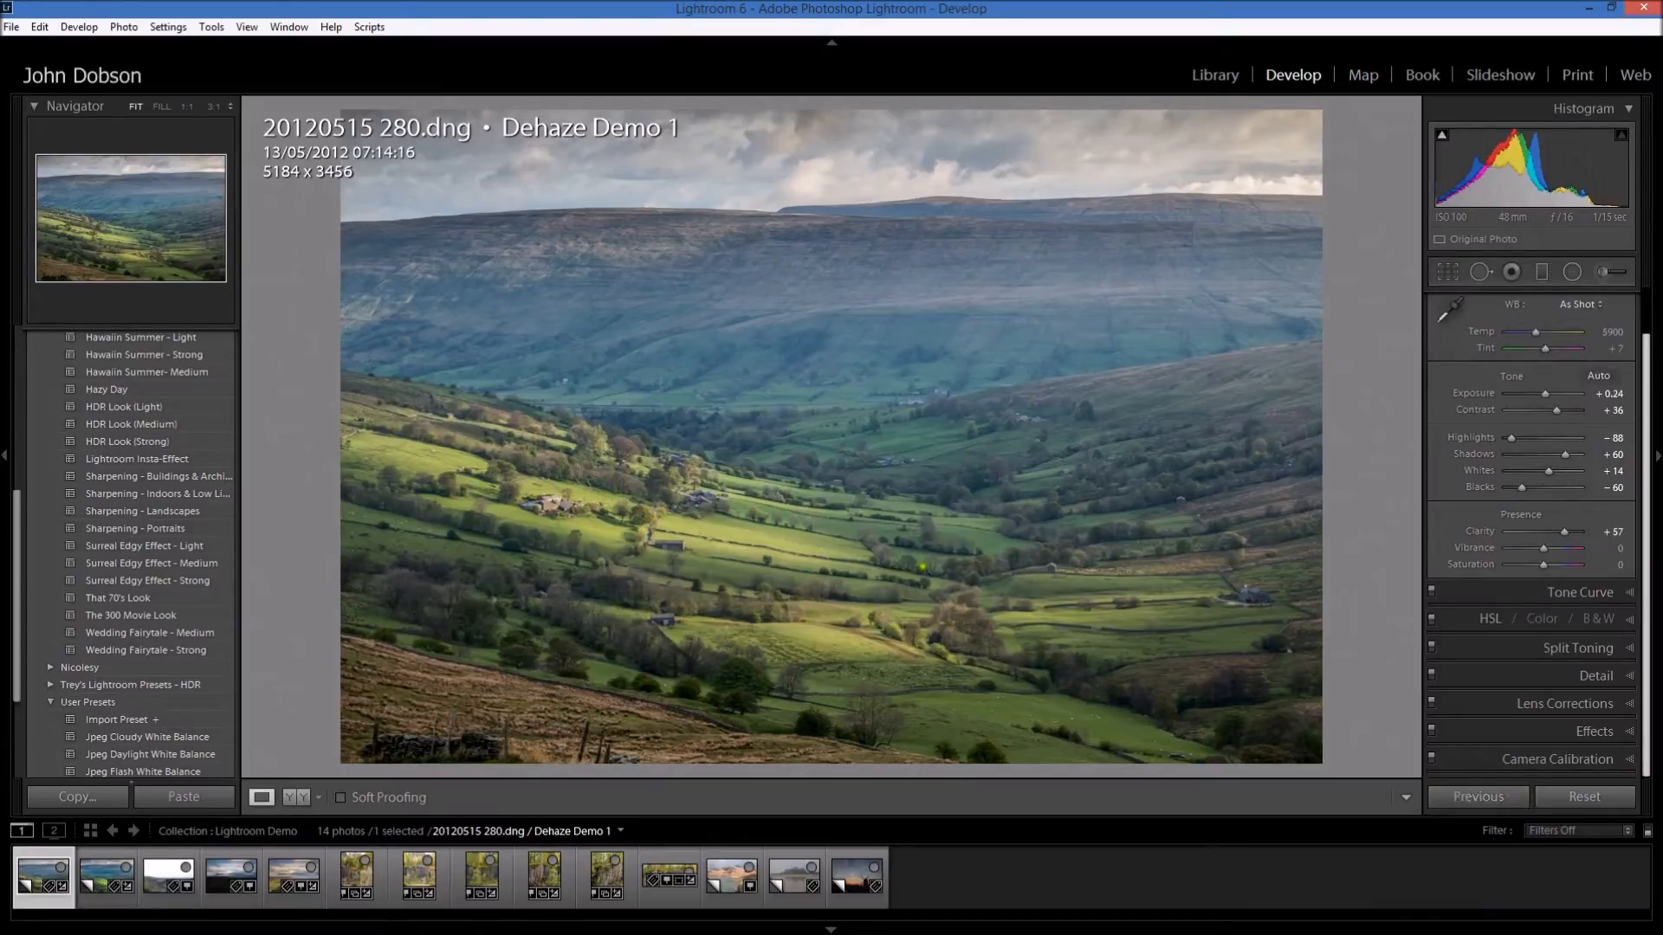
click(1585, 795)
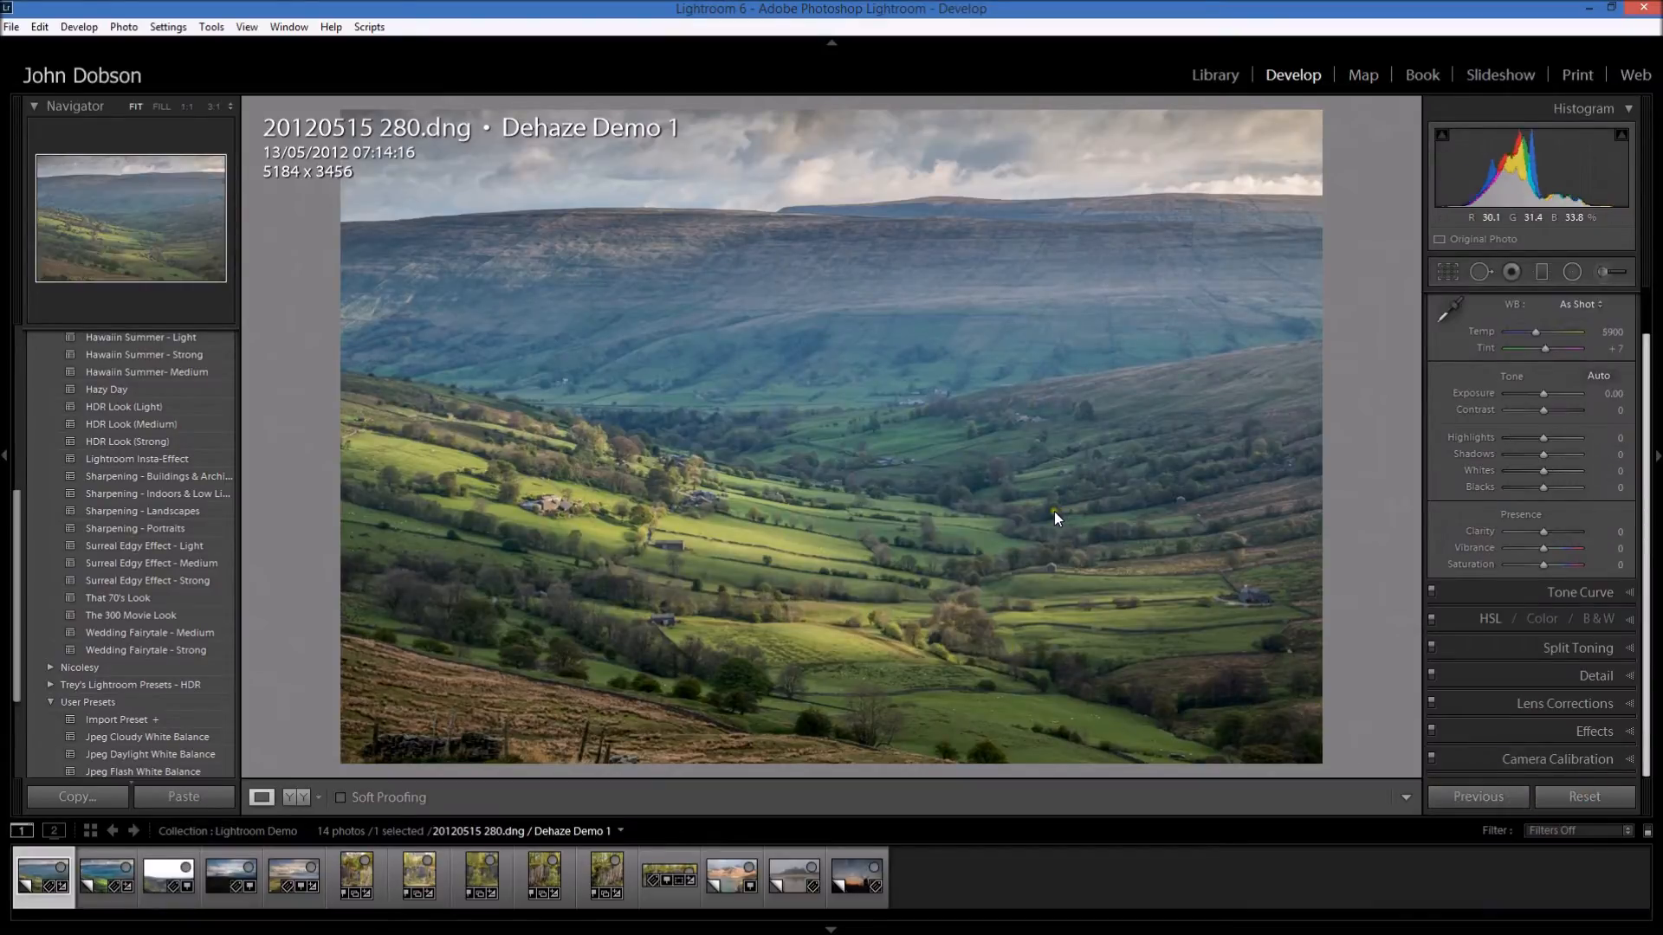
Set the Dehaze amount of the valley photo to +71 in the Effects settings
click(1634, 732)
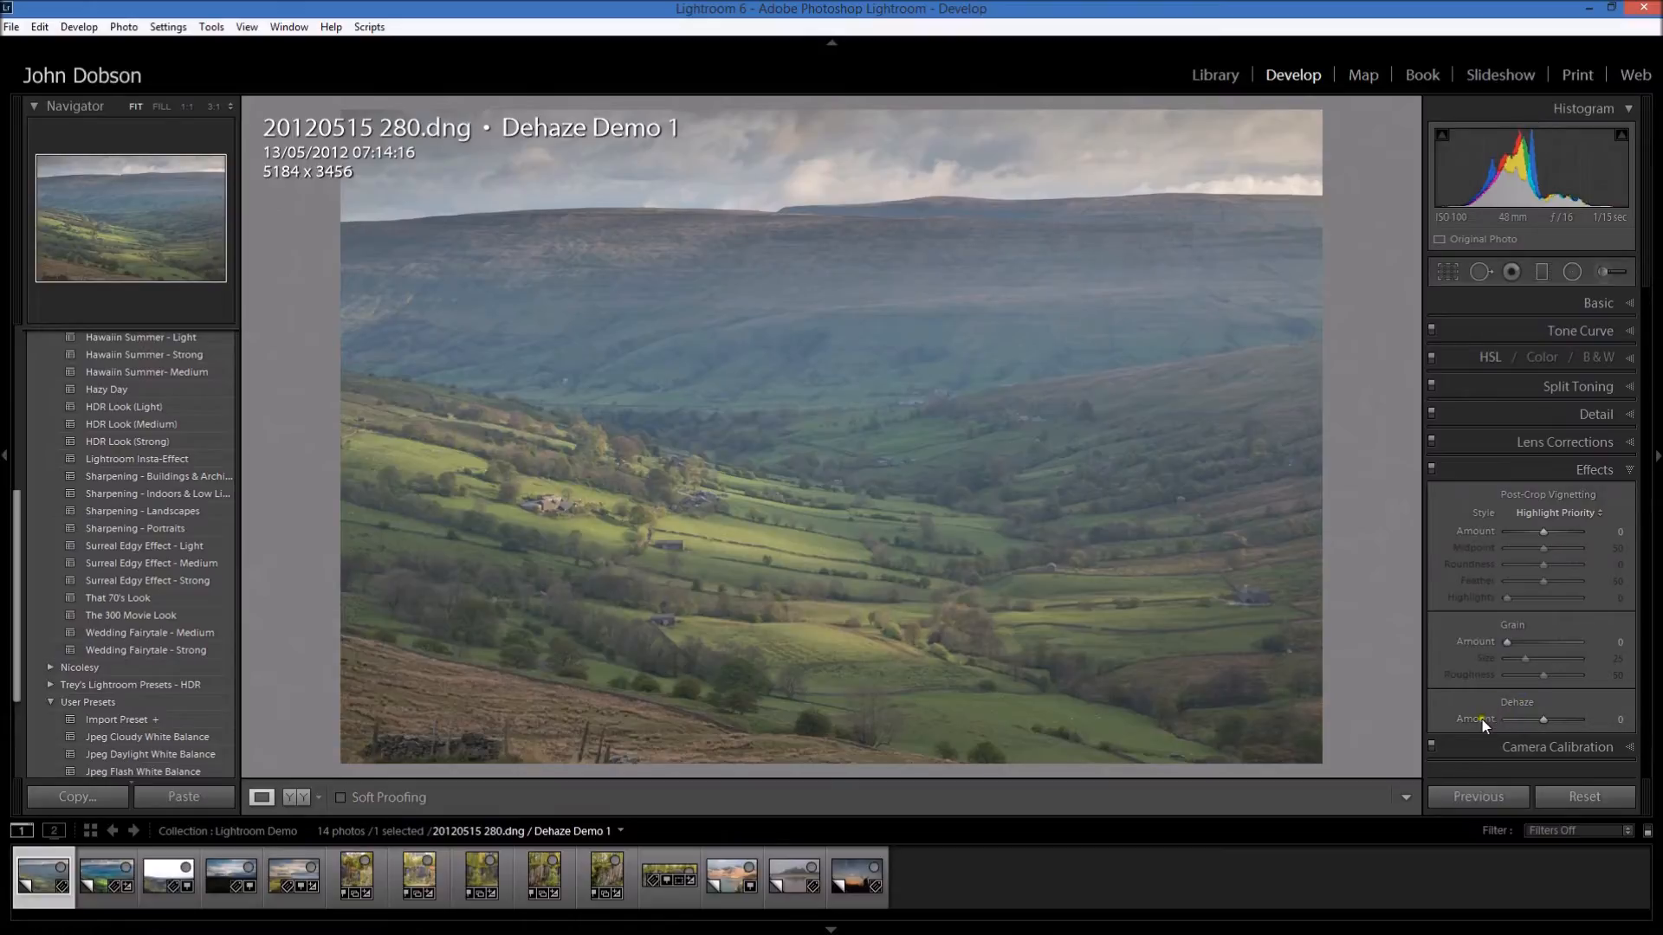
drag(1542, 720, 1568, 719)
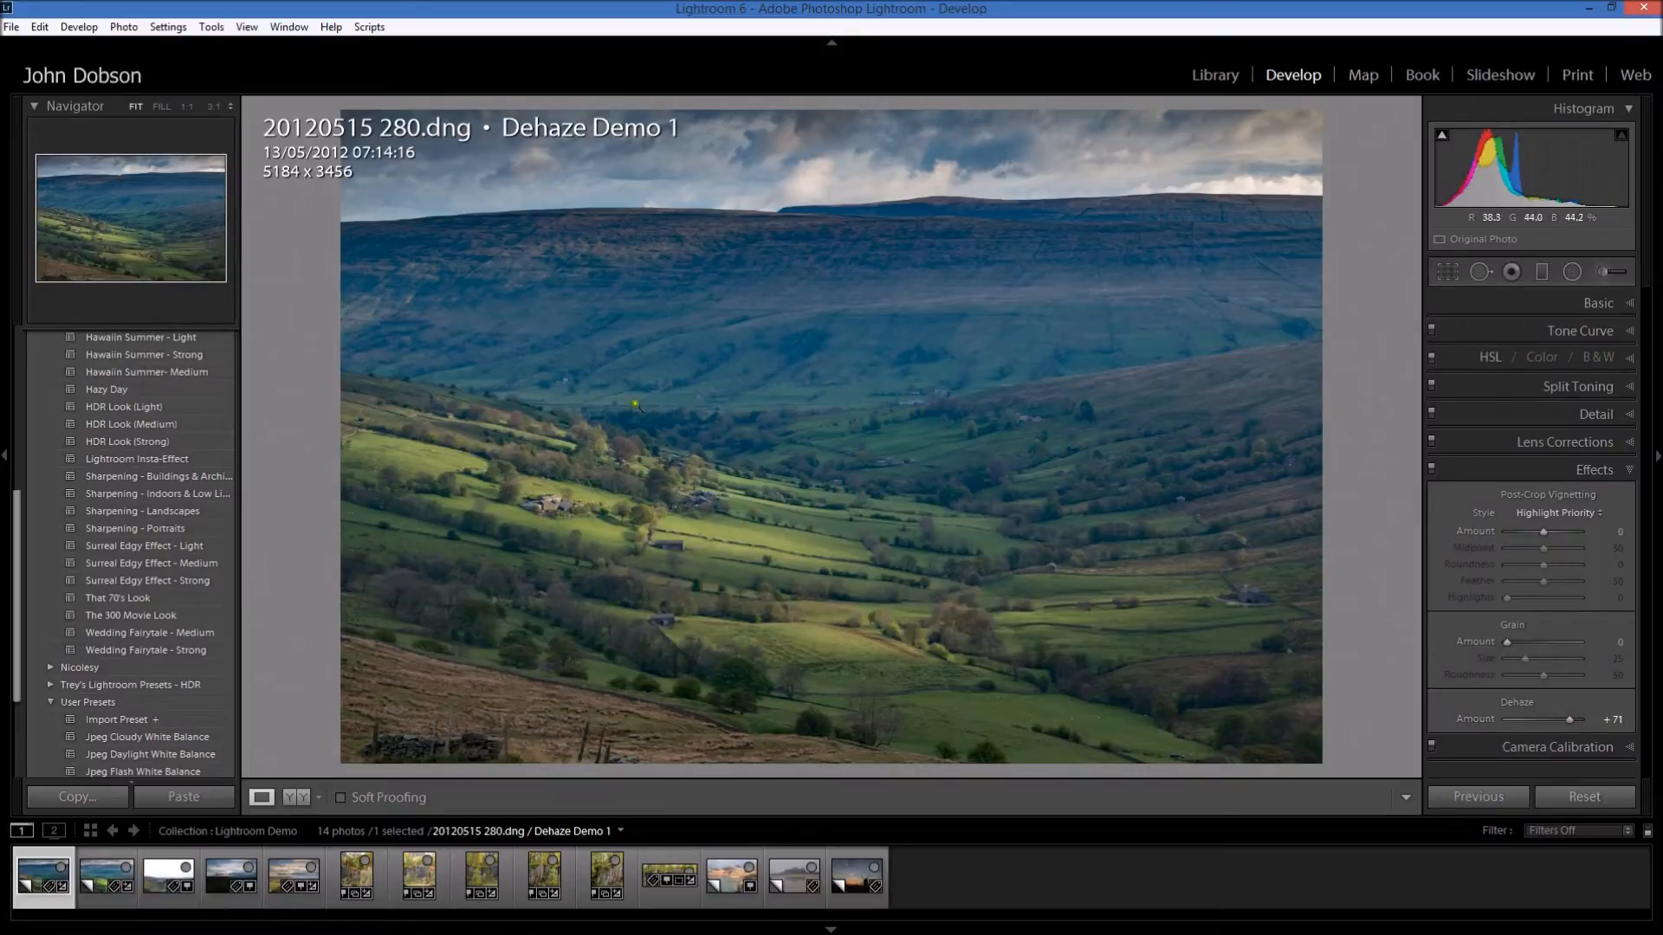
Brighten the valley photo with Exposure +0.60 and Shadows +98, and reduce Highlights to −48
click(1630, 303)
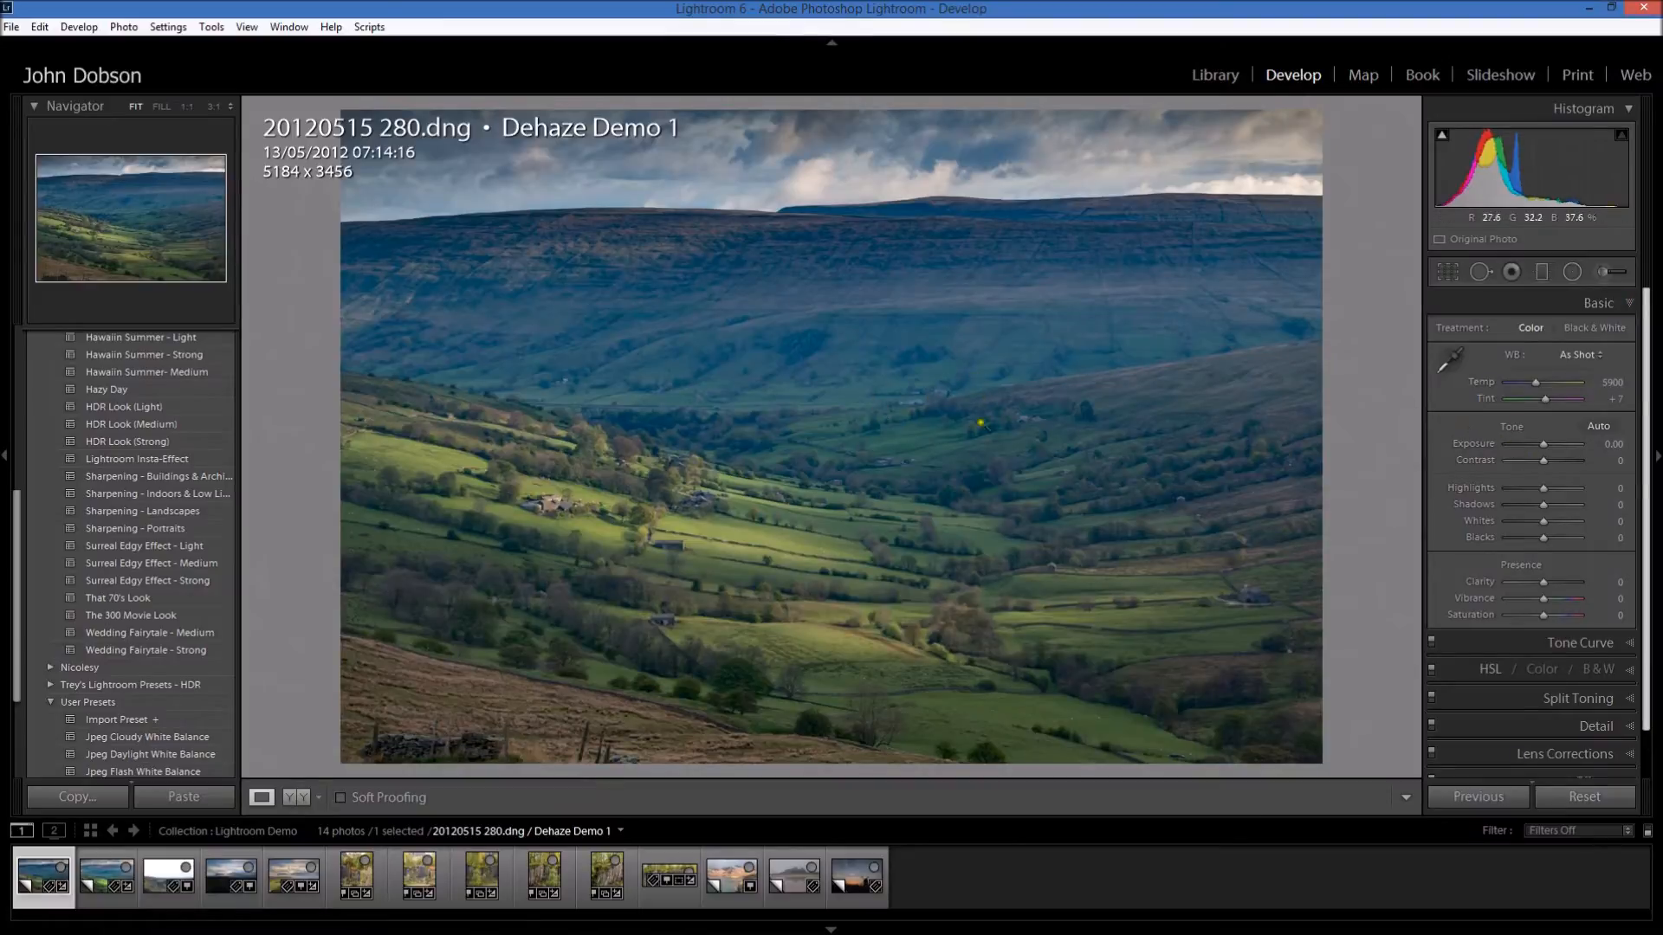
drag(1543, 446, 1549, 448)
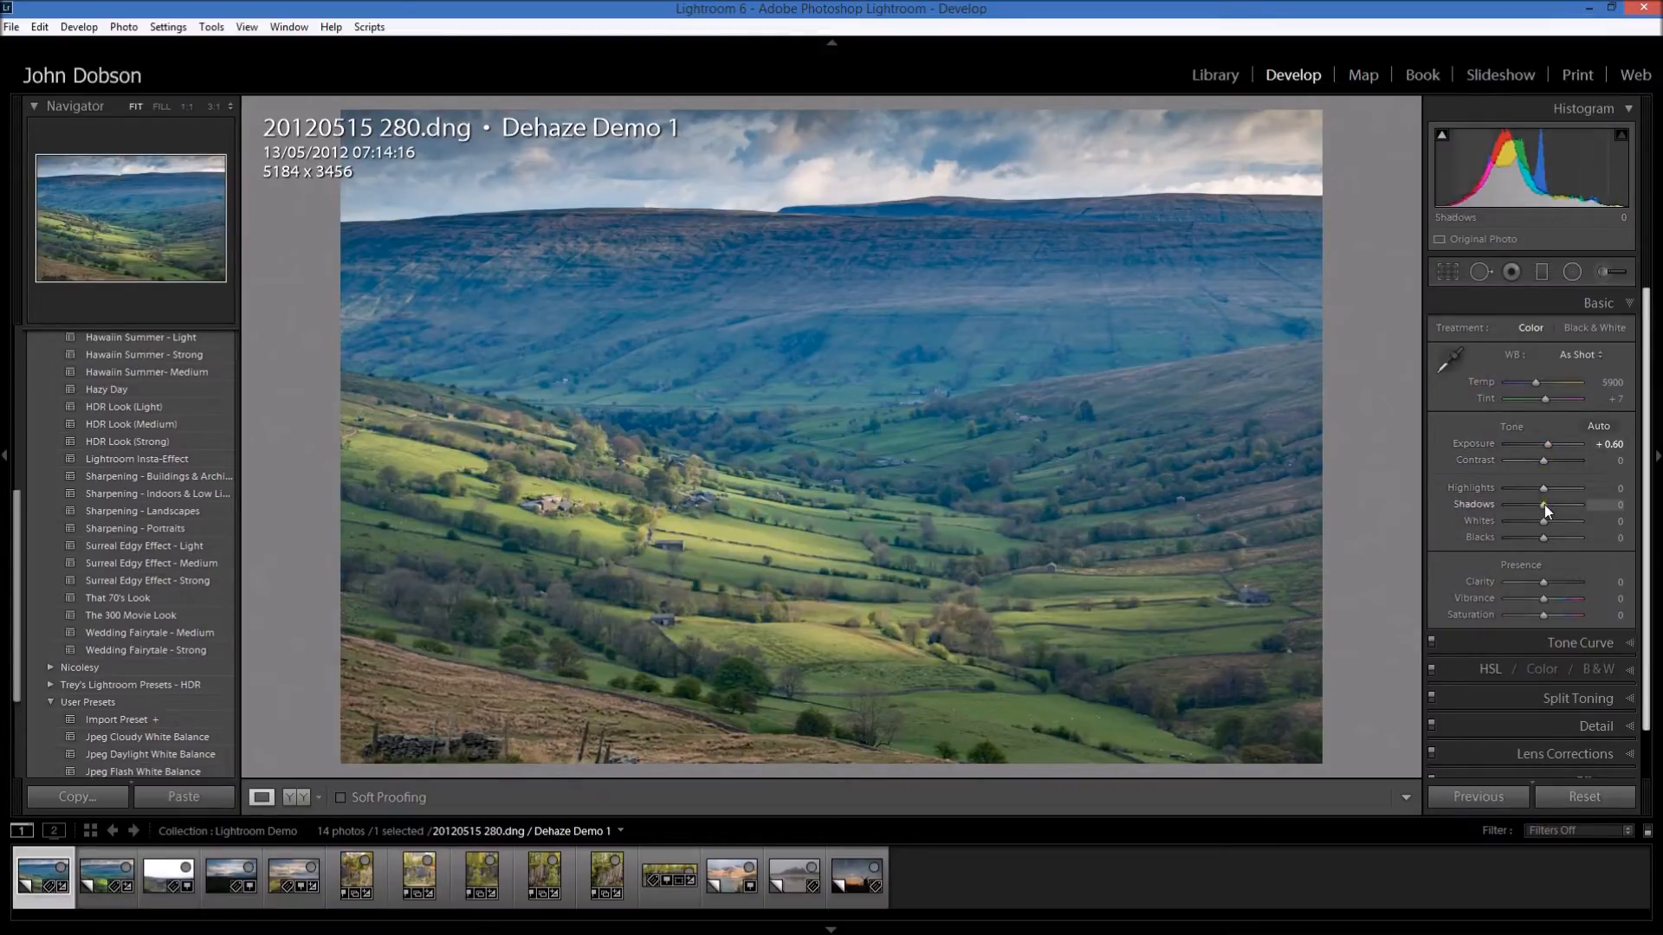
mouse_move(1552, 506)
mouse_down()
mouse_move(1581, 506)
mouse_move(1527, 486)
mouse_up()
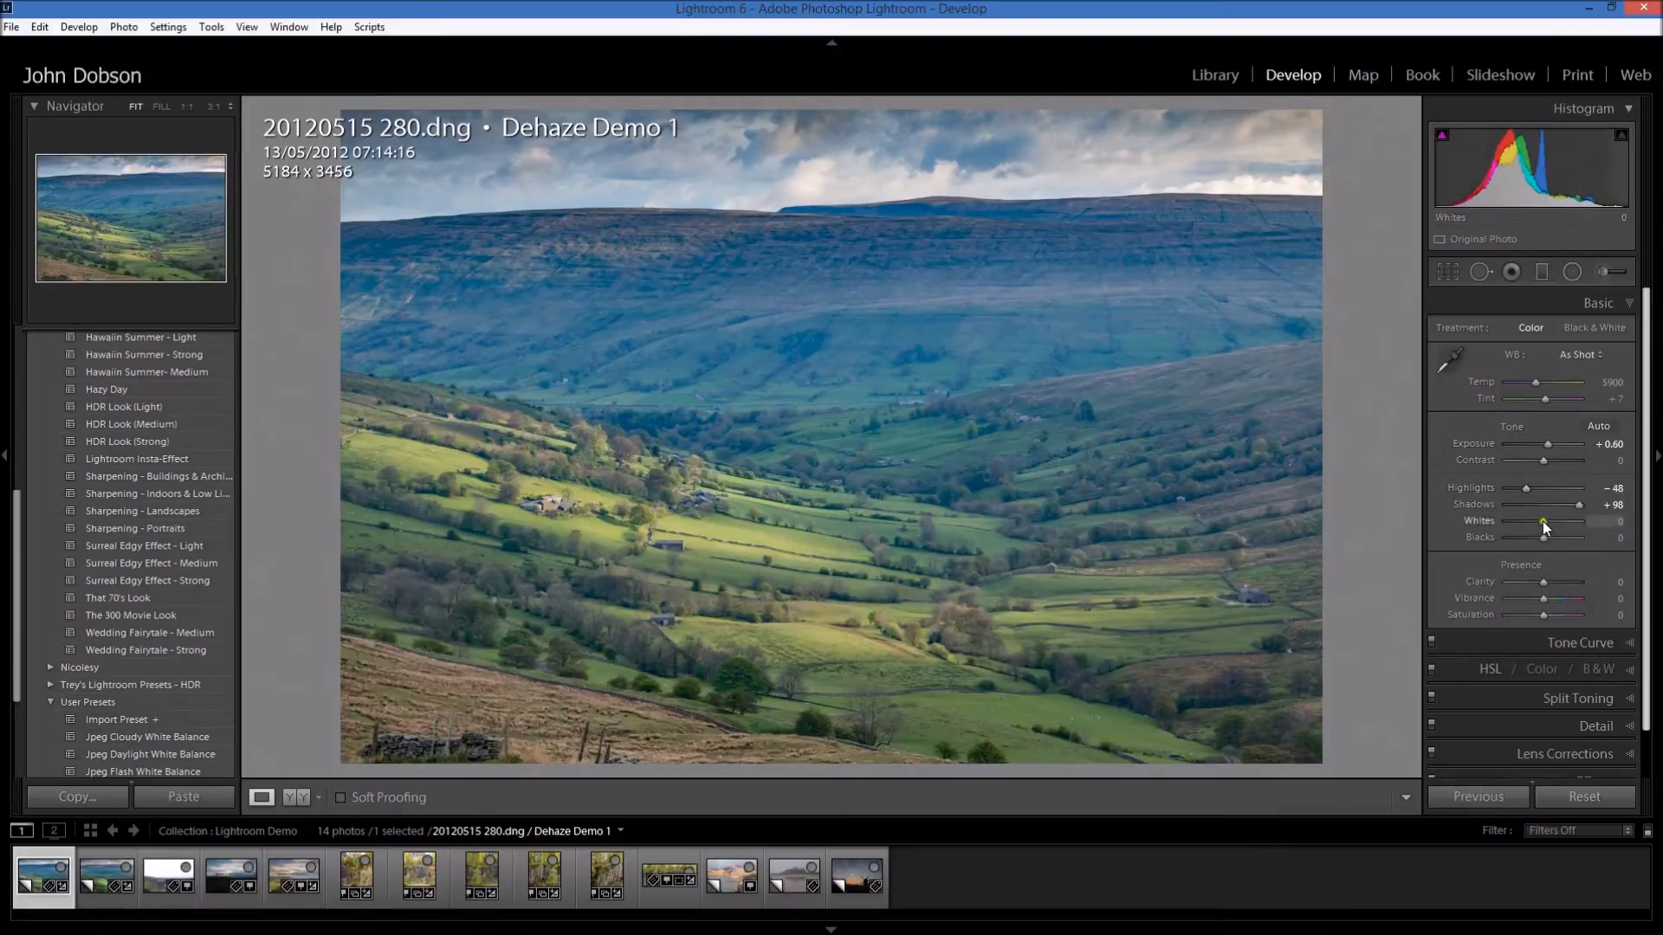
Set Whites to +36 and Blacks to −62, and raise Clarity to +21 and Vibrance to +26
drag(1544, 522, 1544, 522)
drag(1543, 520, 1541, 522)
click(1542, 524)
shift+double_click(1543, 525)
shift+double_click(1542, 537)
mouse_move(1534, 542)
mouse_down()
mouse_move(1464, 530)
mouse_move(1541, 546)
mouse_move(1527, 537)
mouse_up()
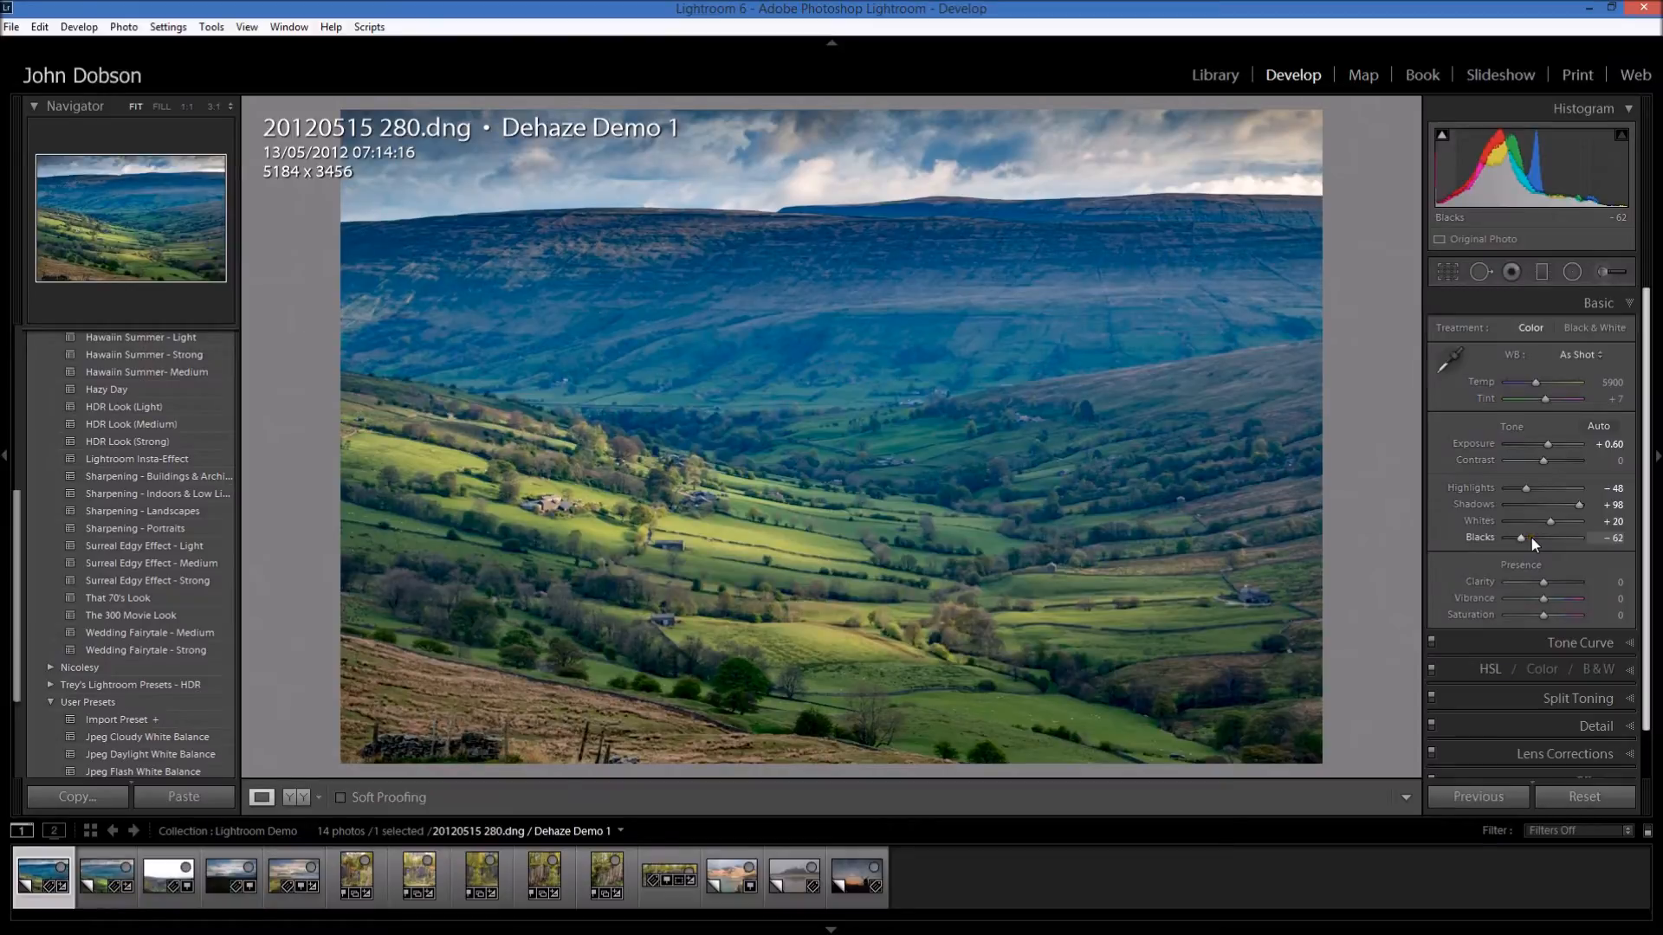
drag(1556, 520, 1557, 520)
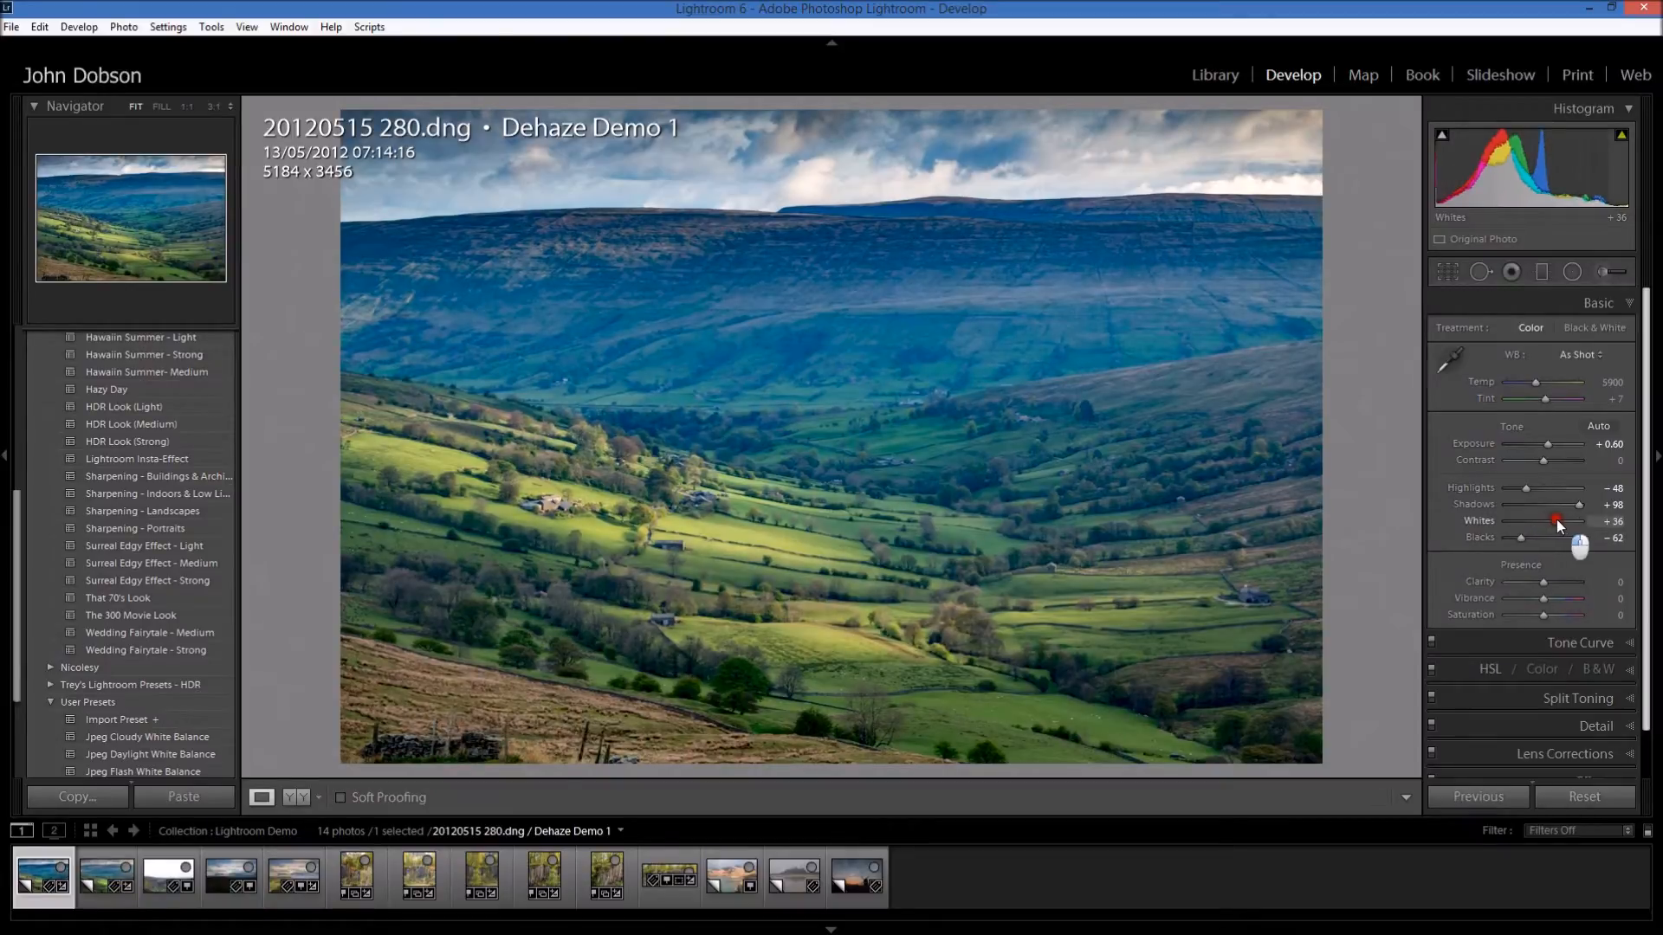
drag(1541, 579, 1550, 596)
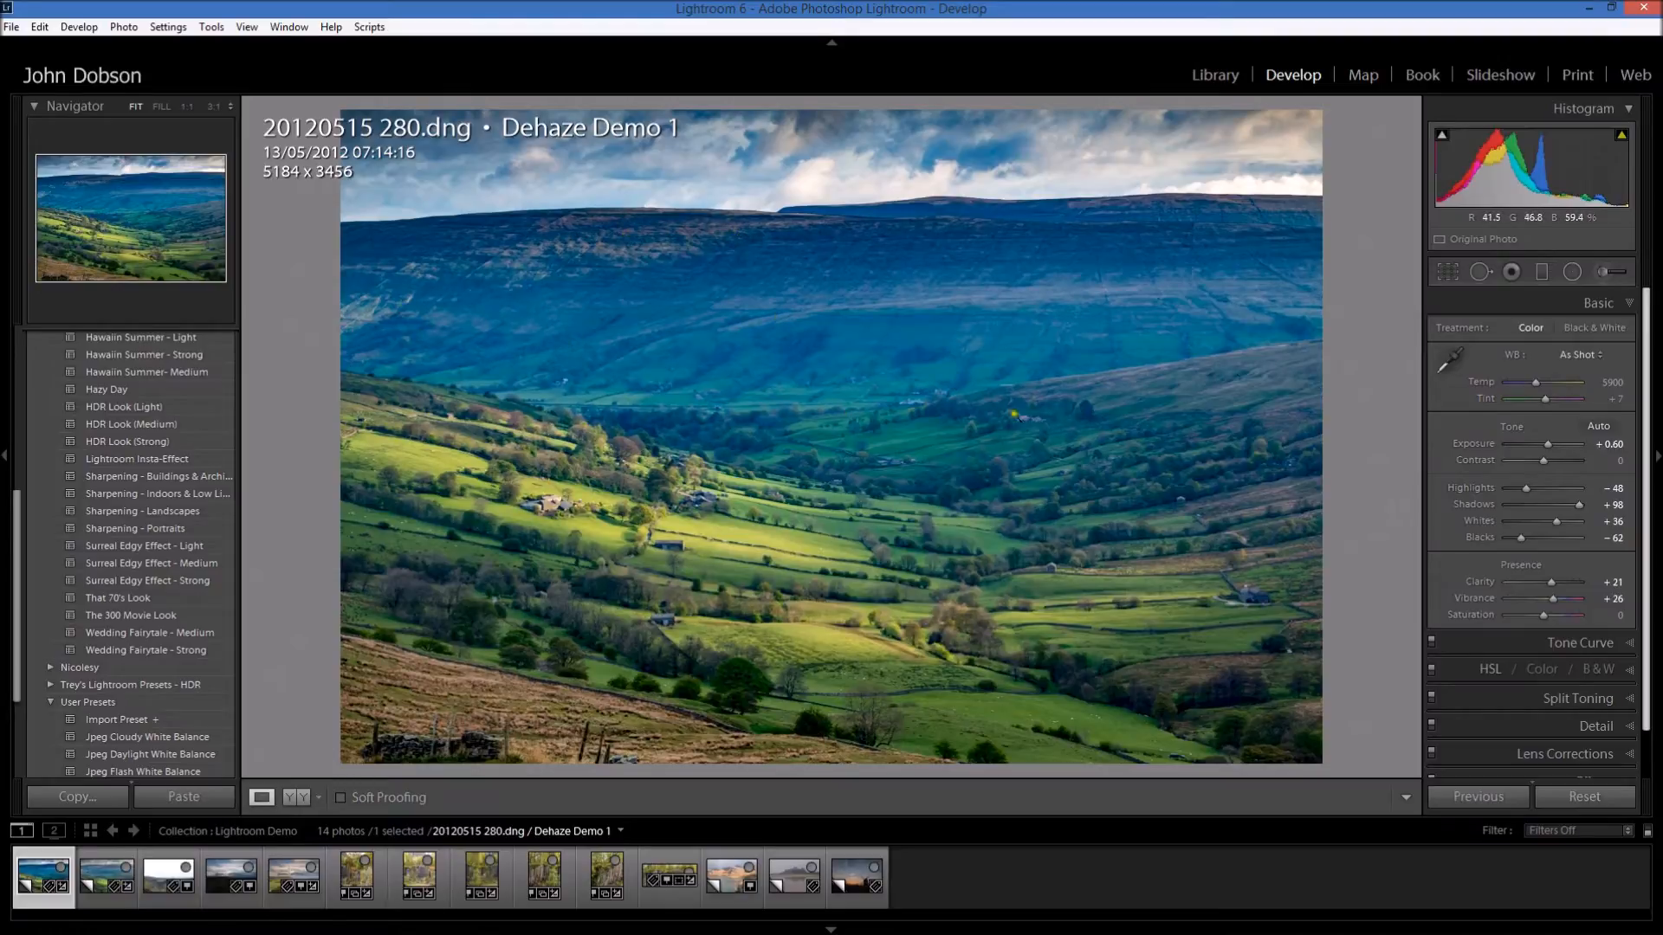
Draw a wide radial filter over the blue distant hillside and resize it to extend slightly above the horizon
click(1572, 271)
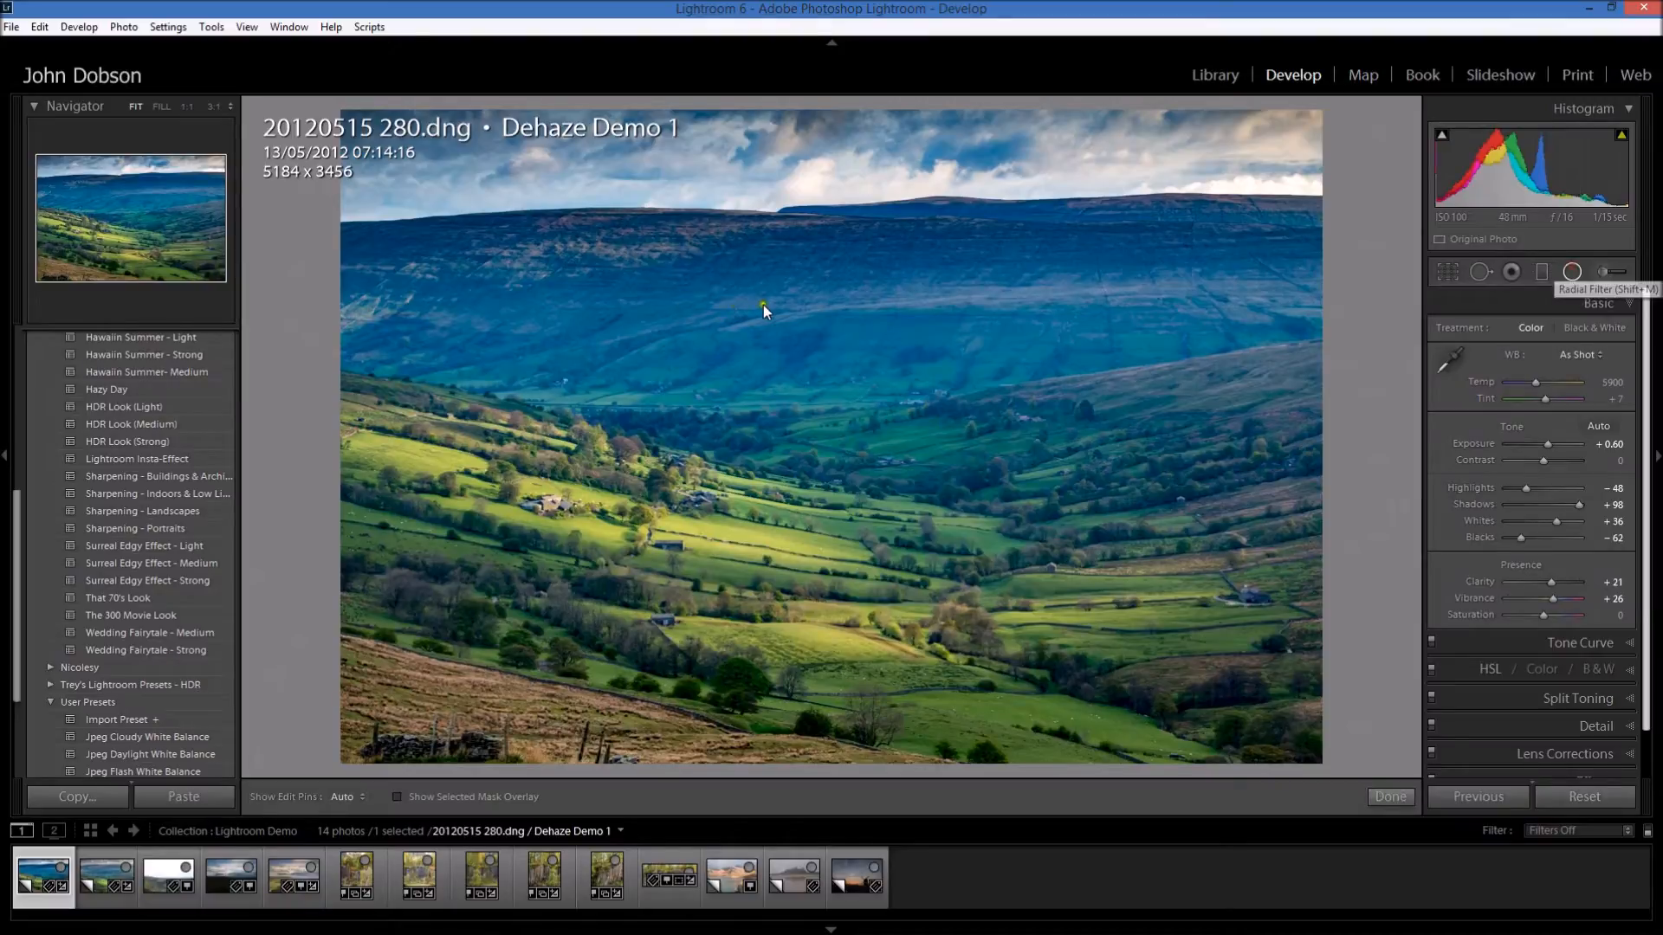
drag(773, 310, 1331, 212)
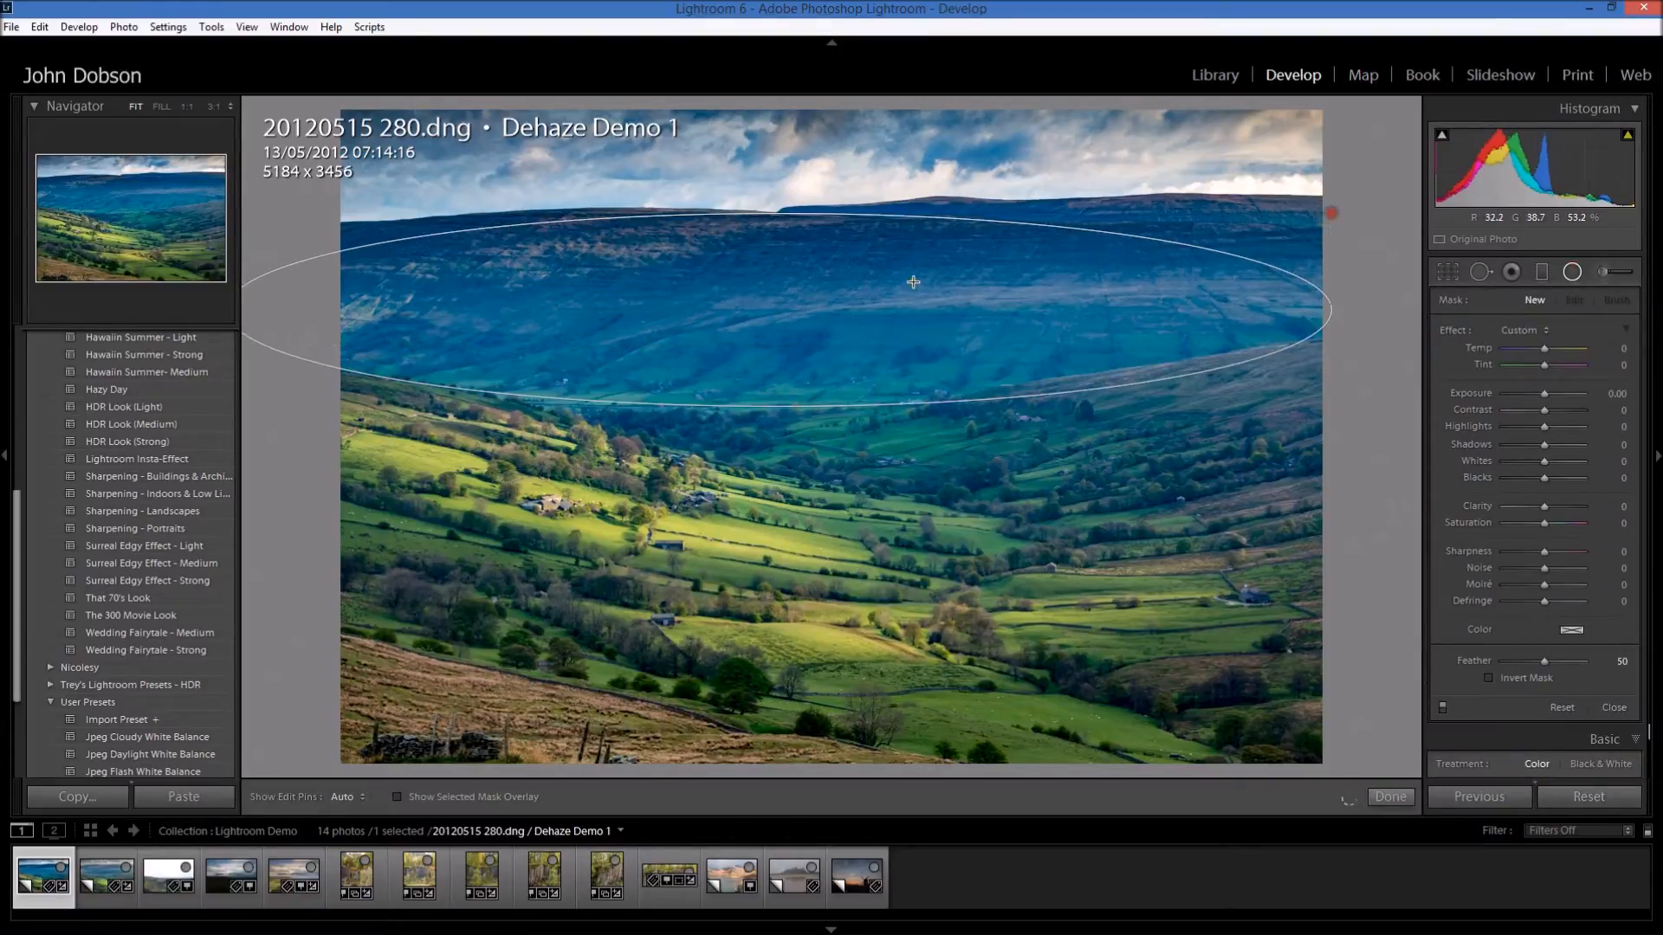
drag(791, 323, 795, 305)
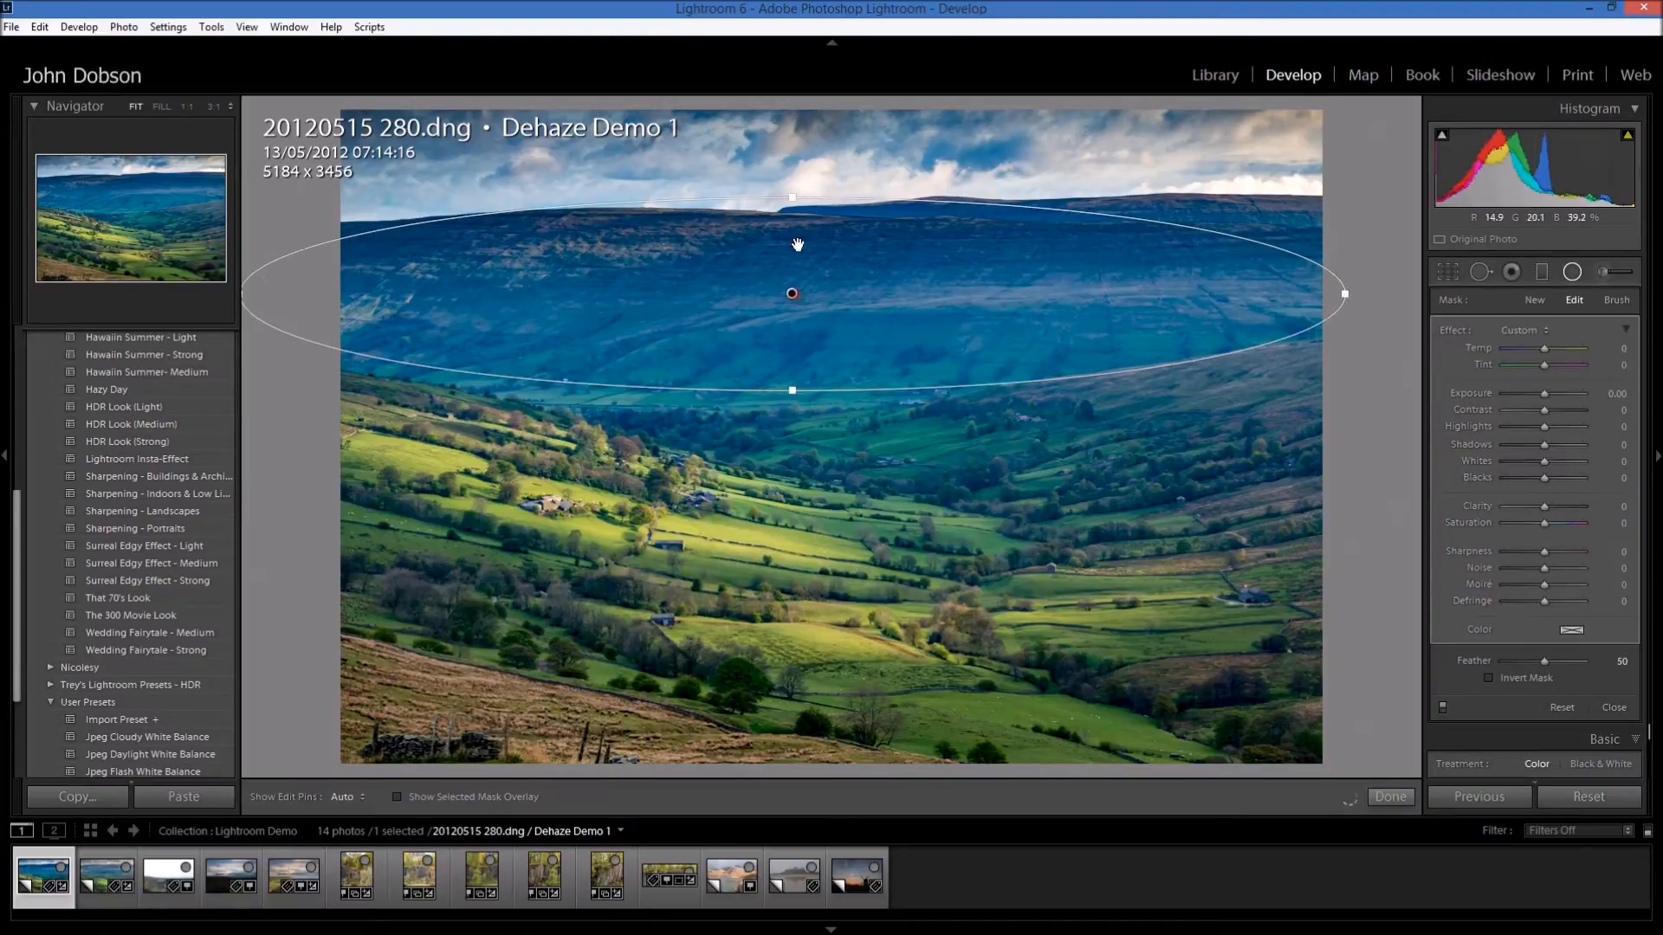
drag(793, 197, 794, 179)
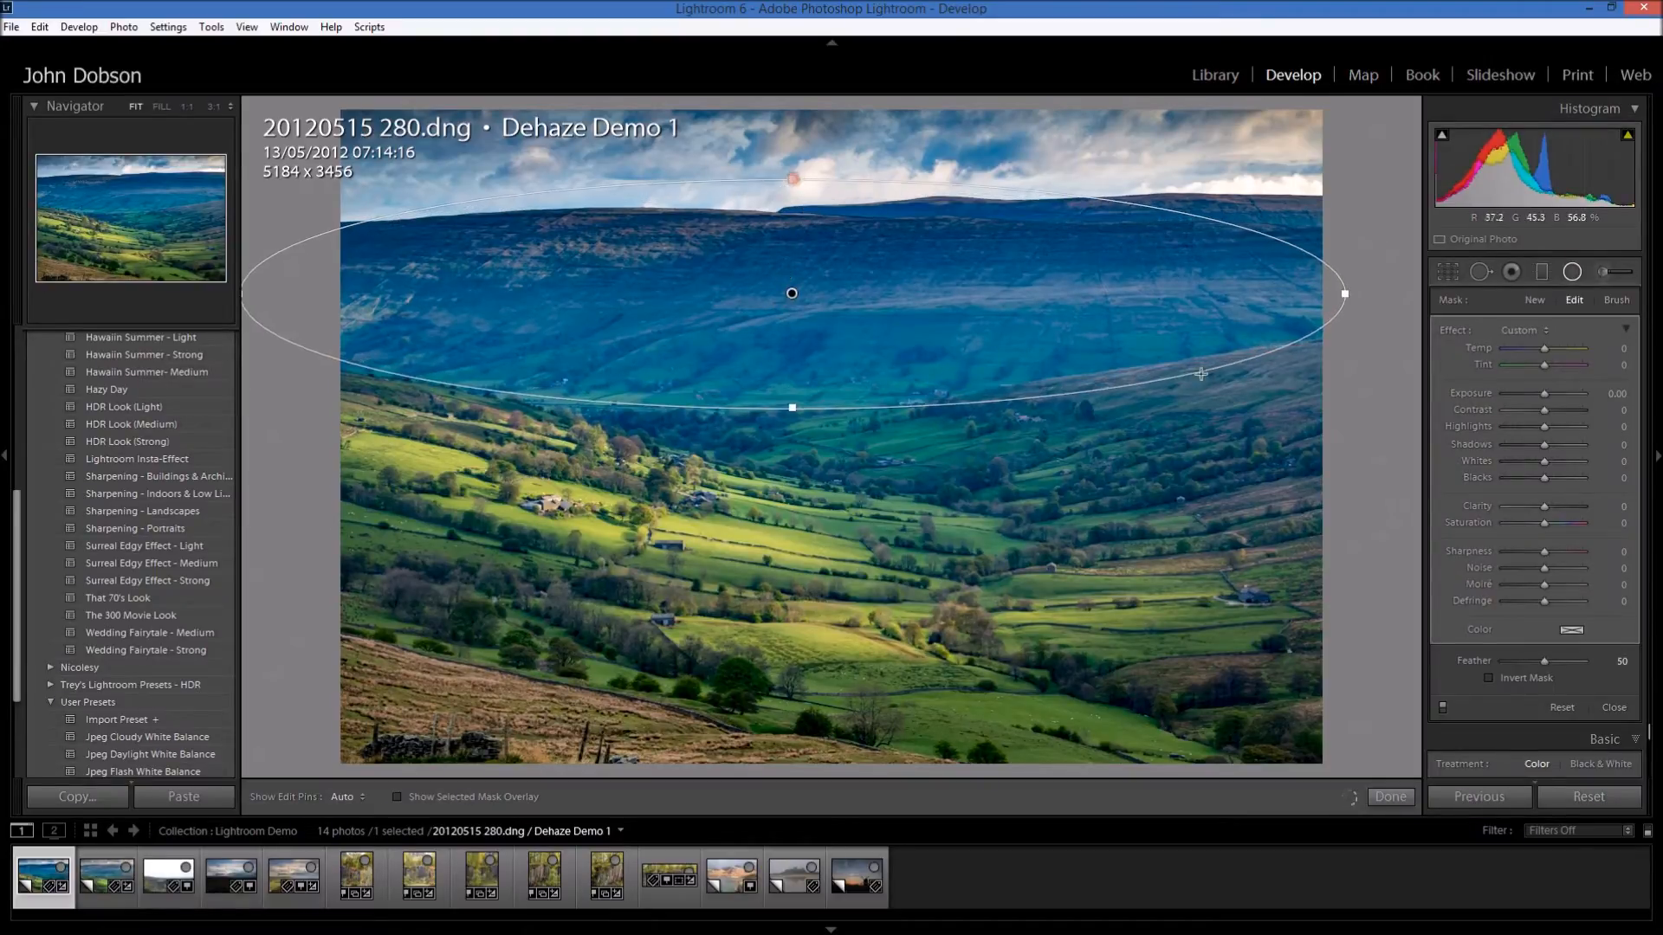
Invert the radial filter's mask to affect the hillside inside it, and set Temp to 14 and Tint to −8
click(1547, 351)
drag(1545, 350, 1553, 351)
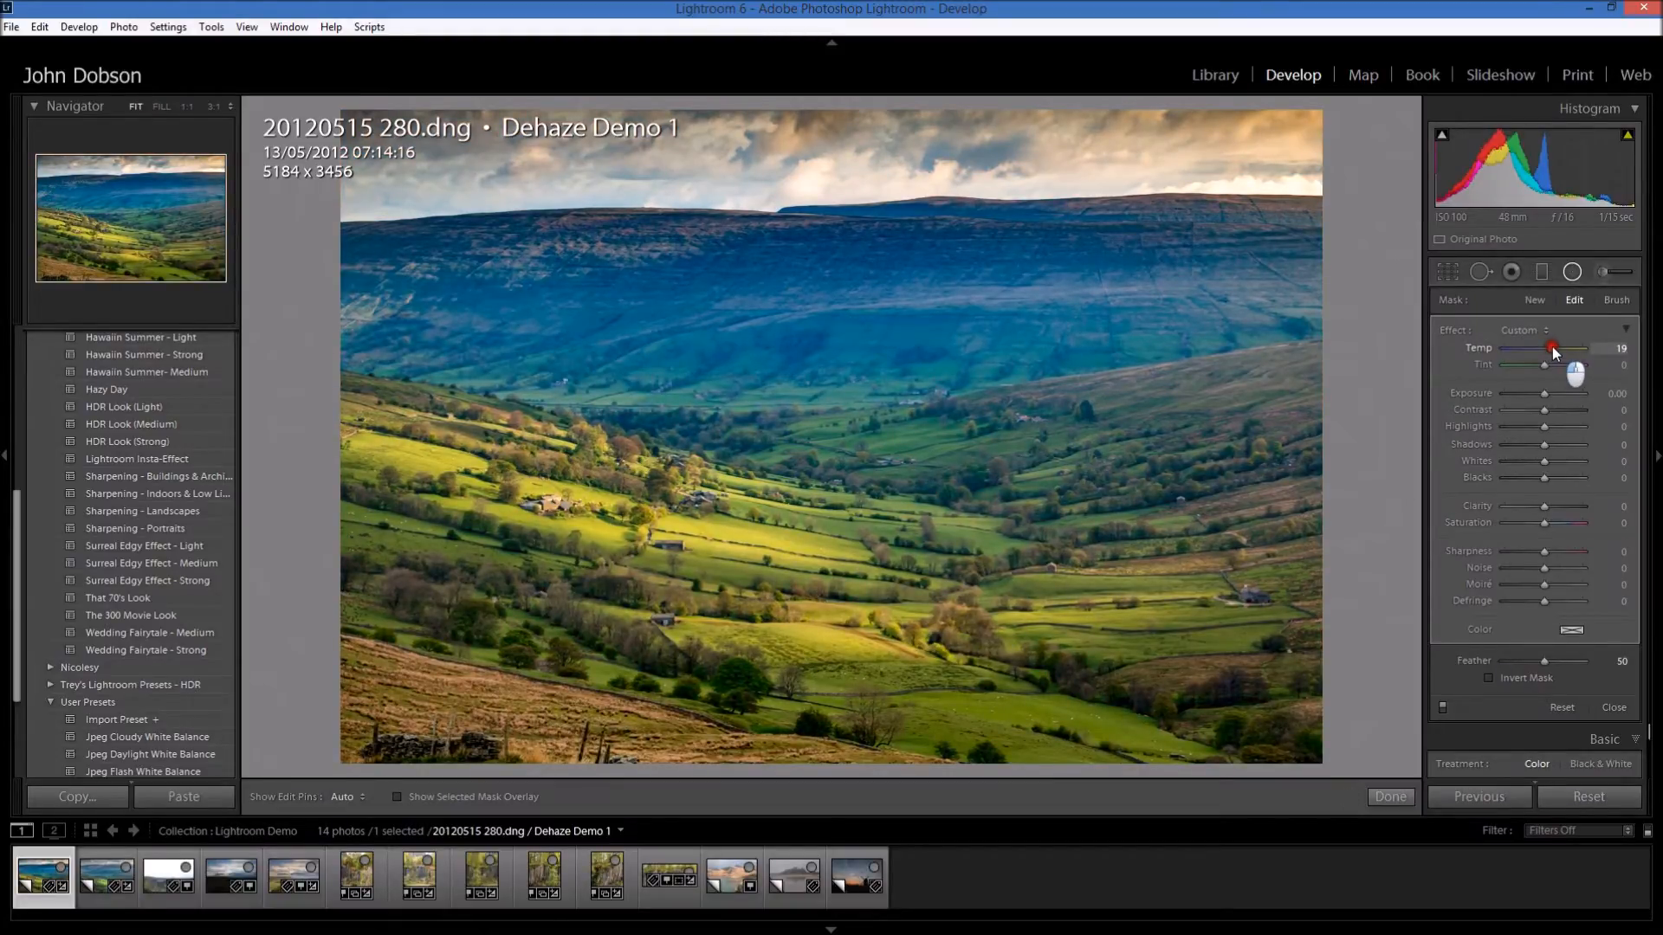
drag(1554, 351, 1557, 351)
click(1489, 679)
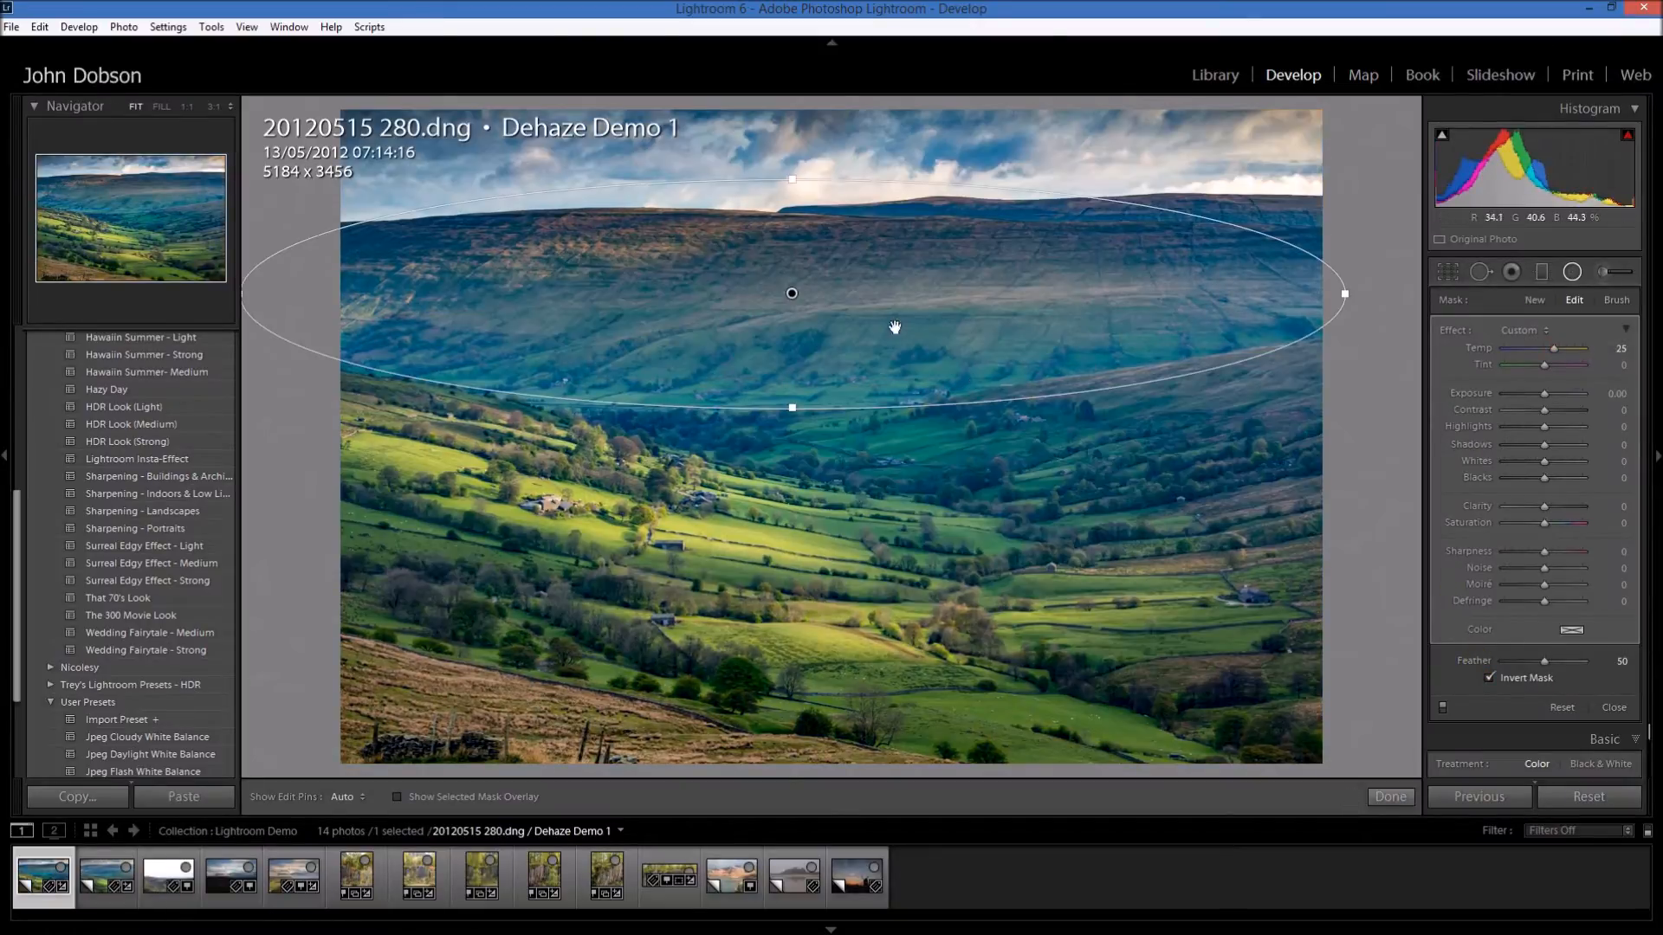
drag(1552, 349, 1541, 369)
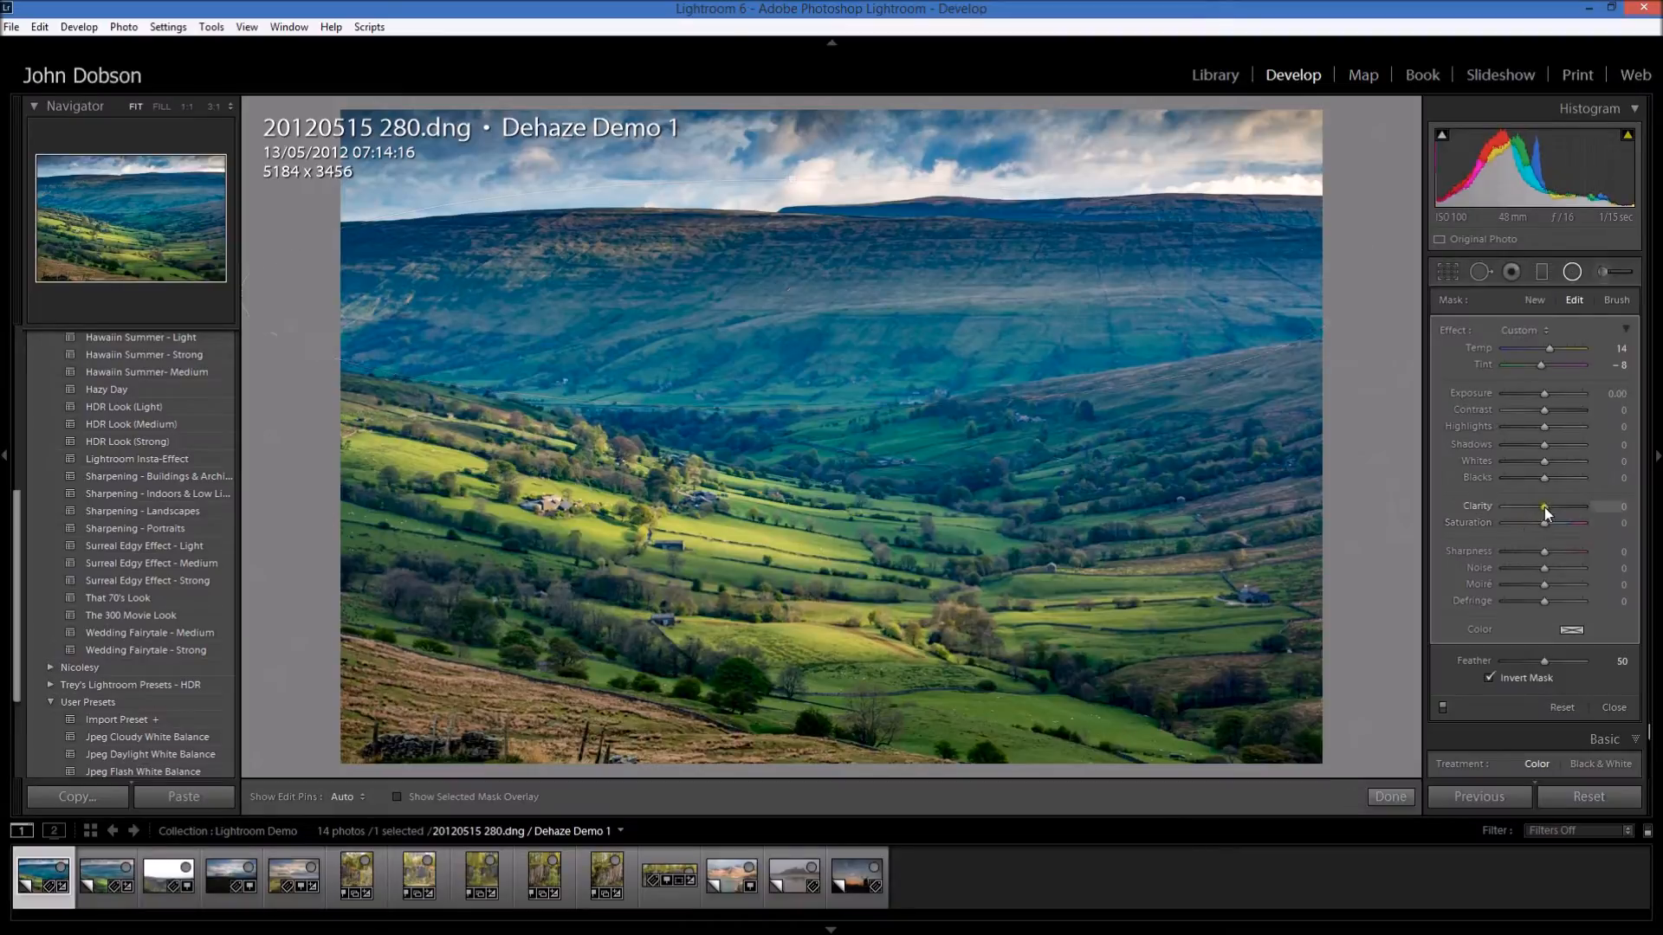
Adjust the radial filter's Contrast and Exposure, increase its Clarity slightly, and finish editing the filter
drag(1544, 416, 1545, 400)
drag(1545, 508, 1551, 507)
click(1392, 797)
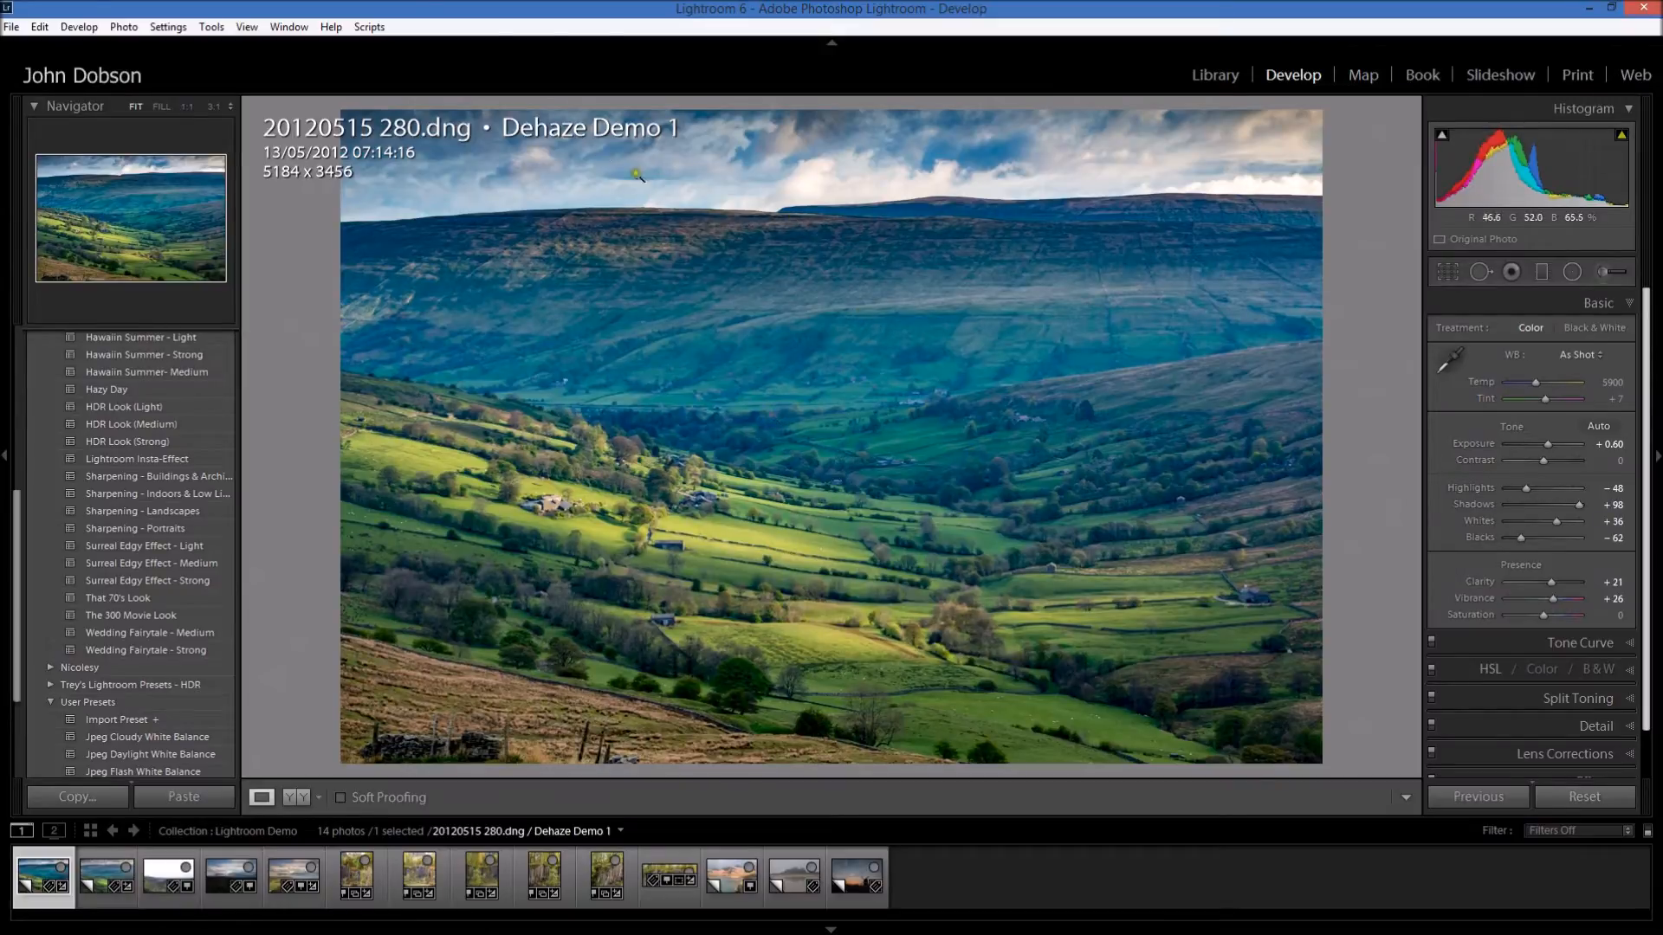
Add a narrow, level graduated filter from the sky down to the horizon with Temp 14 and Exposure 0.40
click(1540, 273)
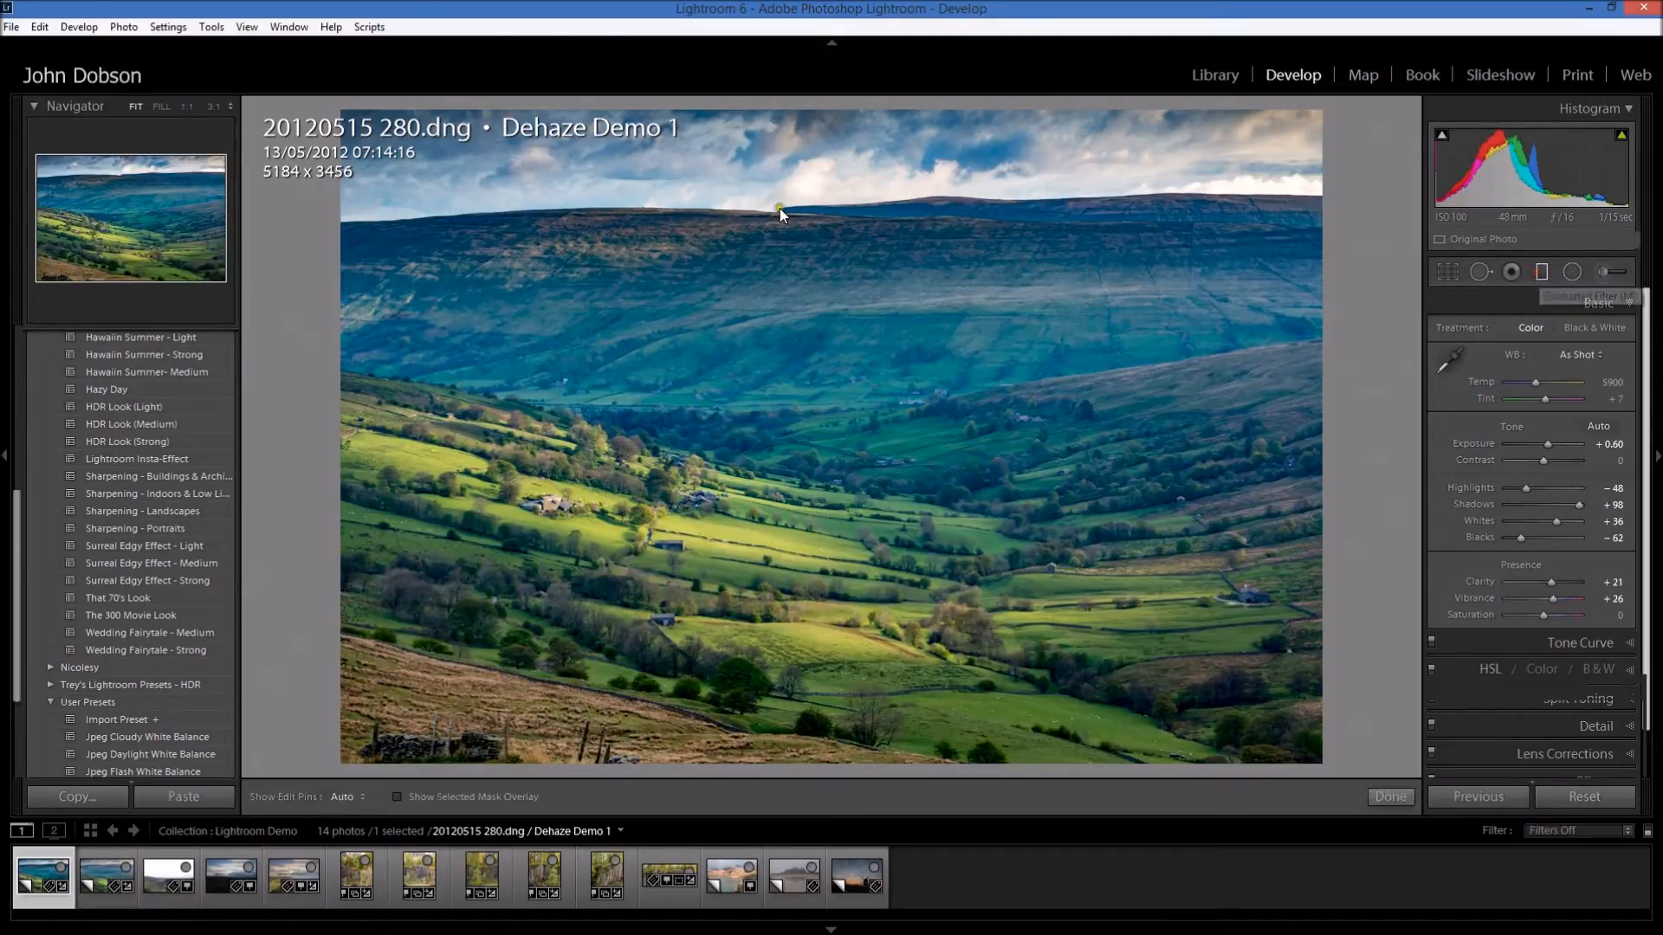
key(shift)
mouse_move(778, 195)
mouse_down()
mouse_move(784, 255)
mouse_move(779, 214)
mouse_up()
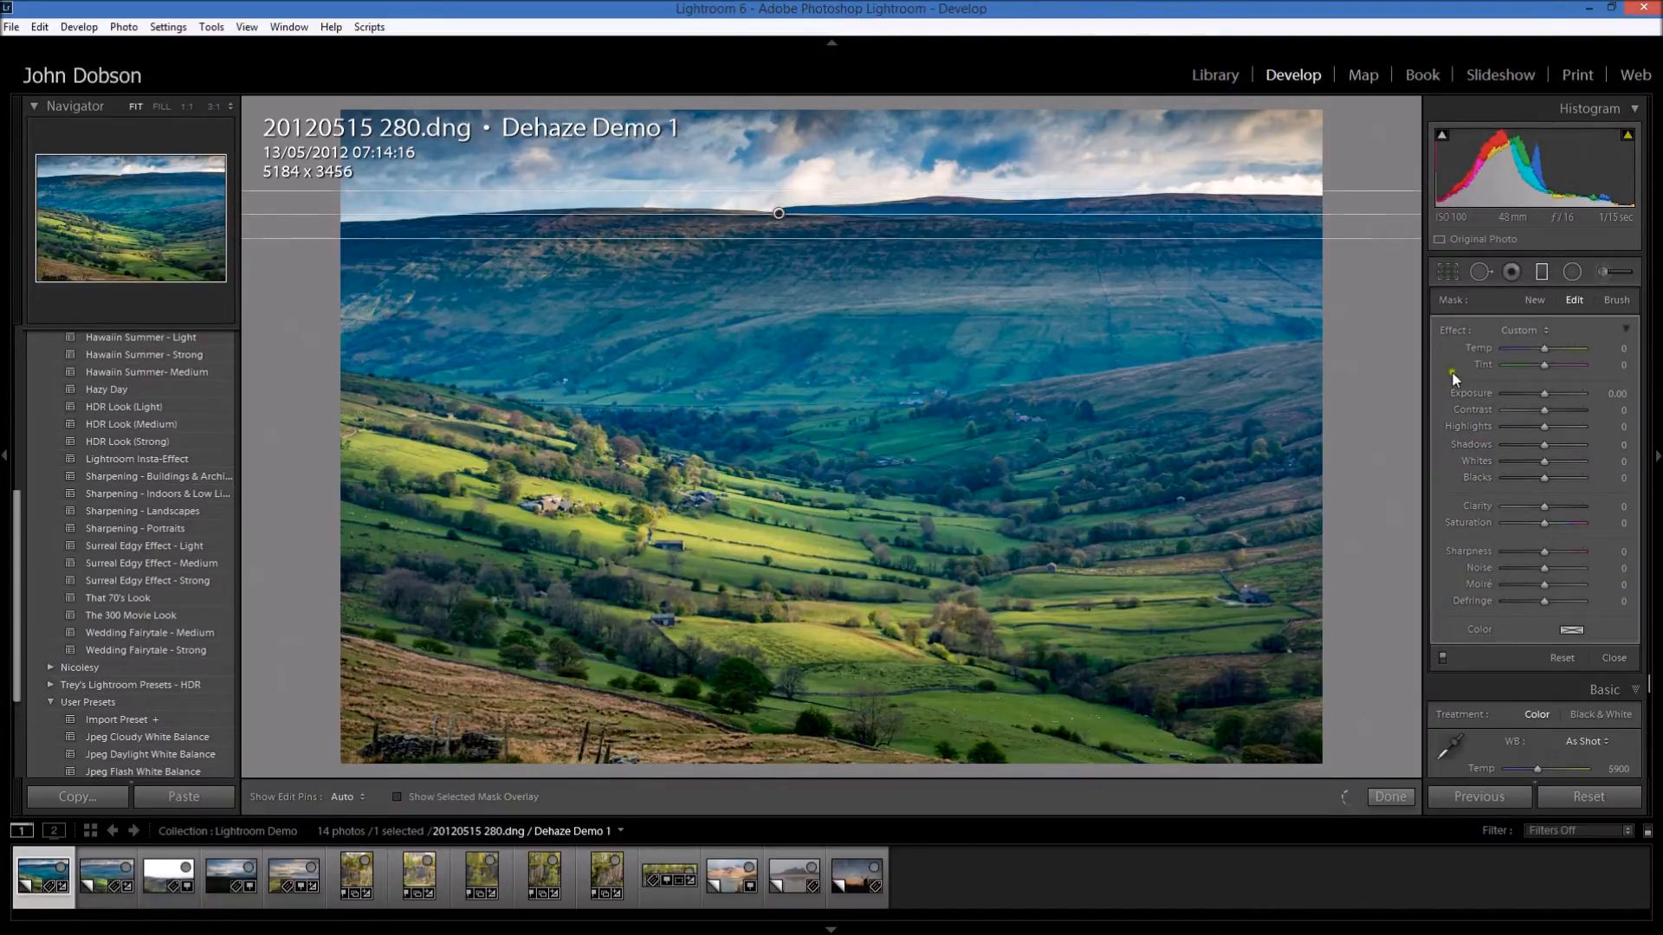
drag(1543, 347, 1547, 393)
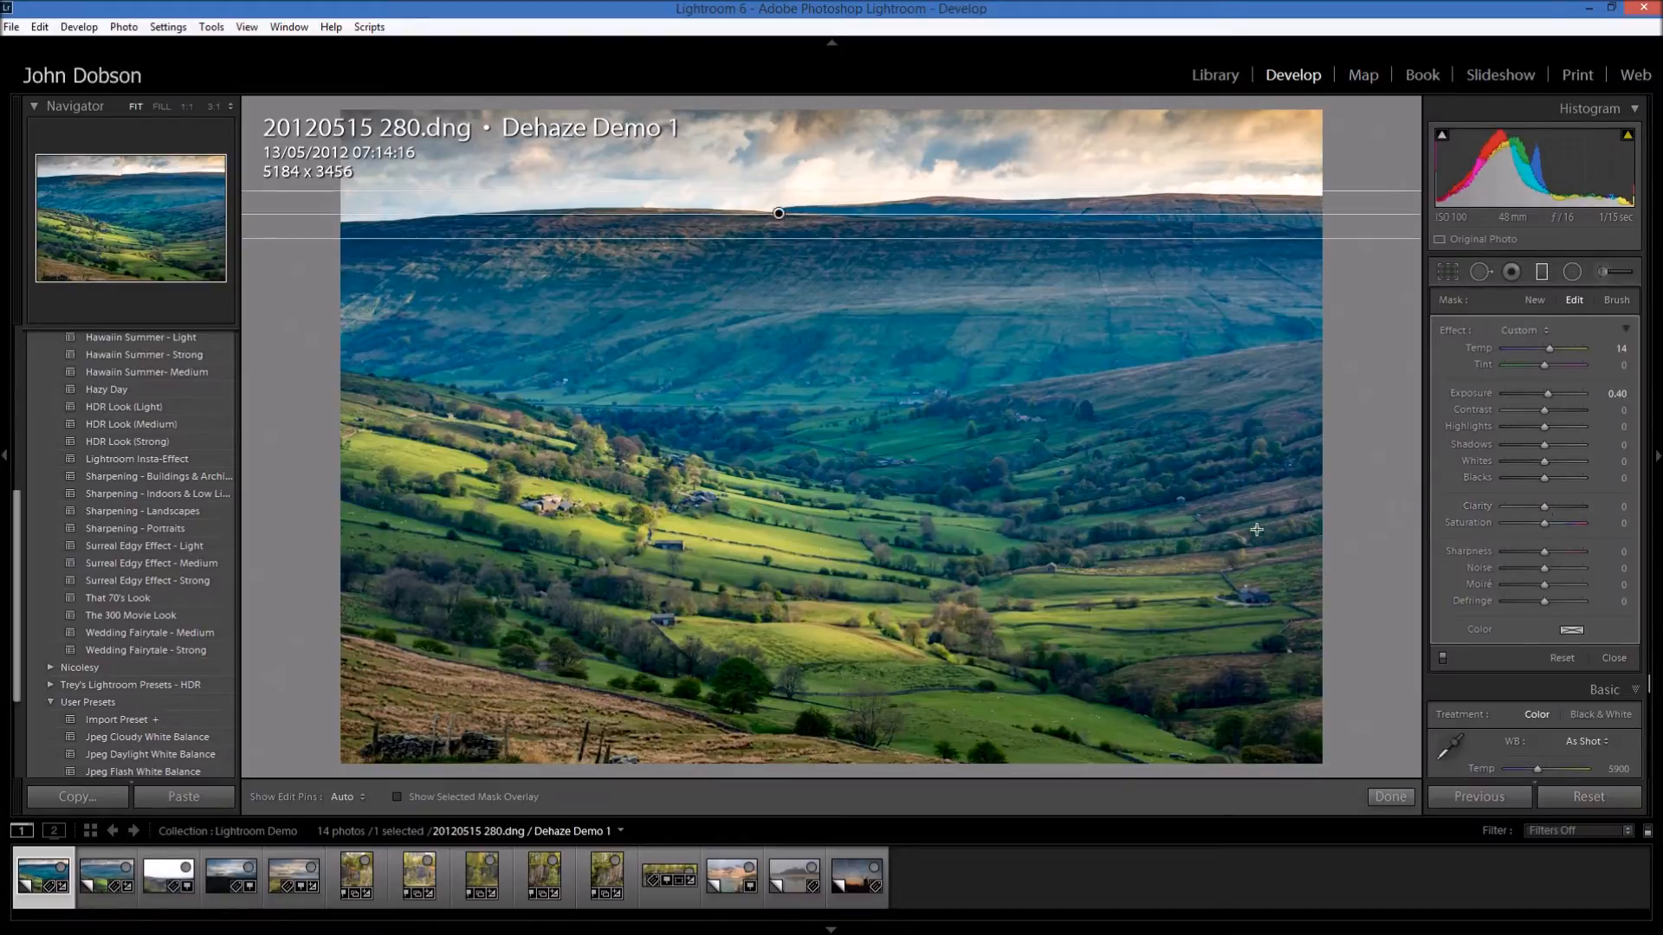
click(1393, 797)
Crop away a strip along the right side of the photo, leaving it 4441 x 3456
click(1447, 271)
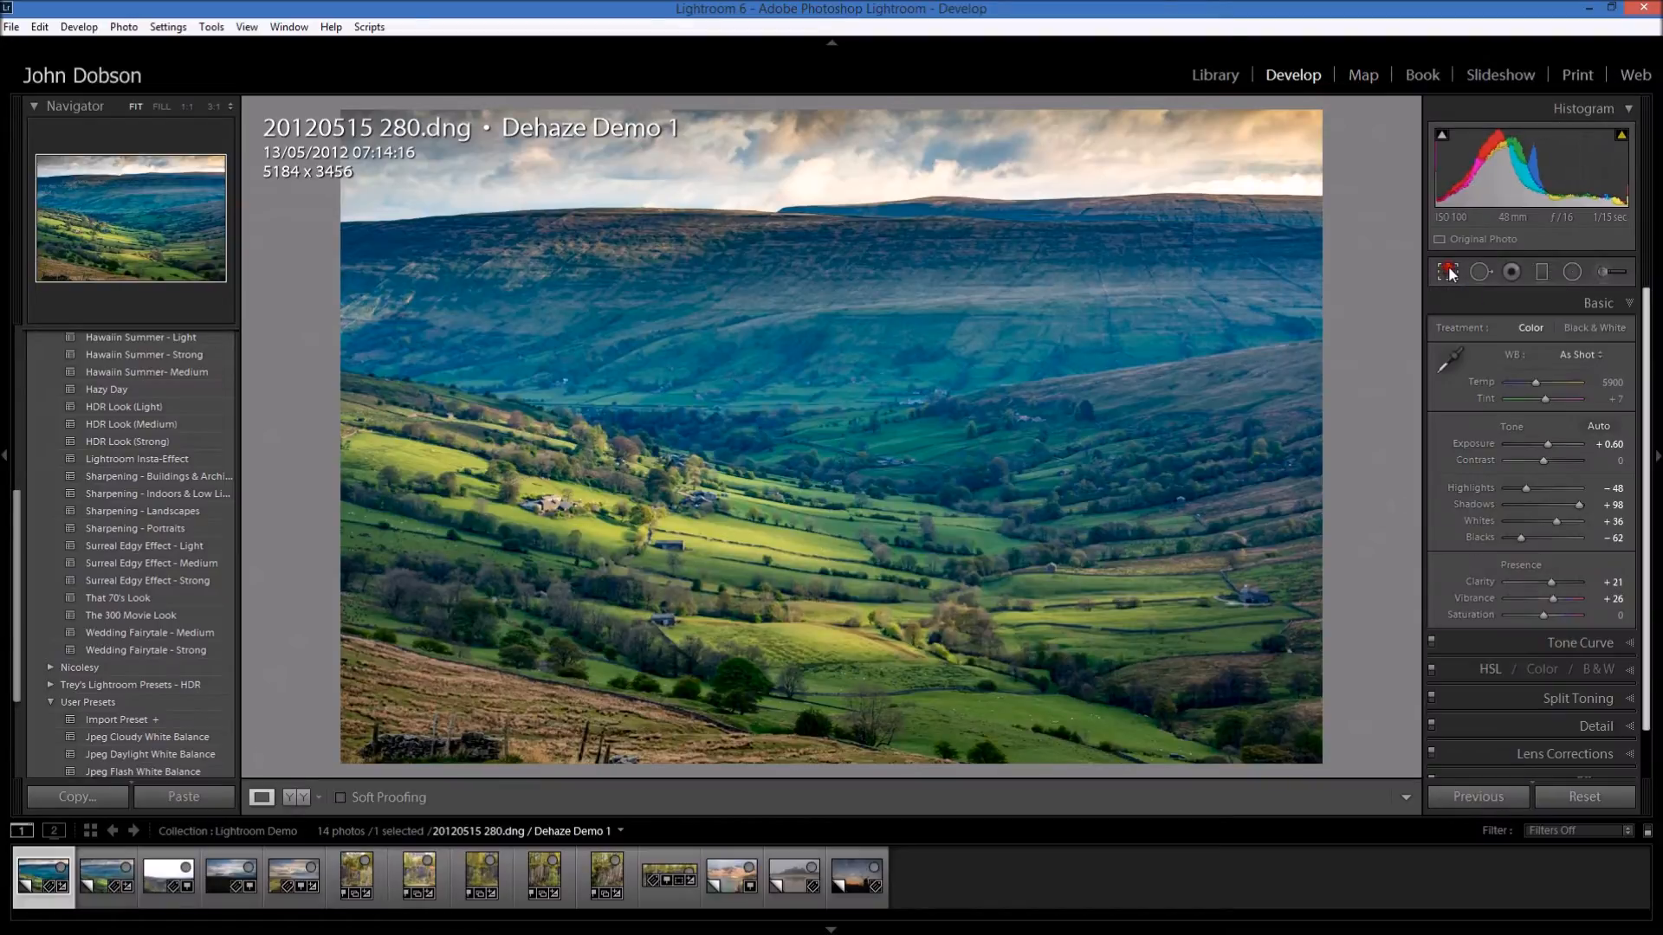
drag(1323, 437, 1255, 439)
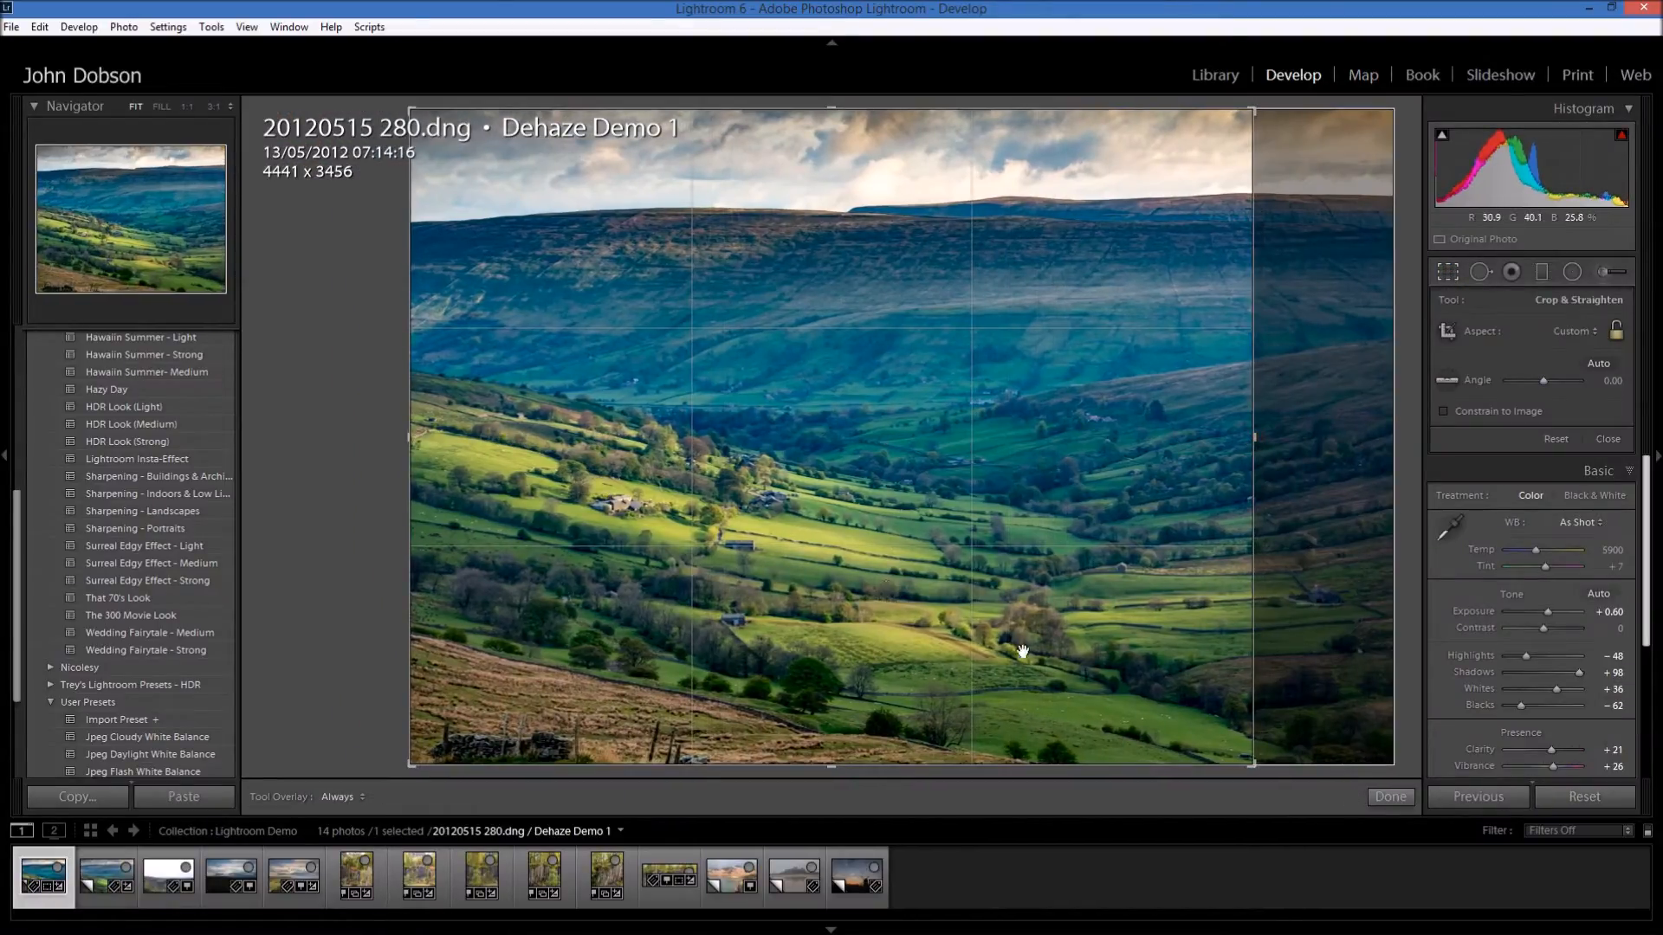
click(1391, 798)
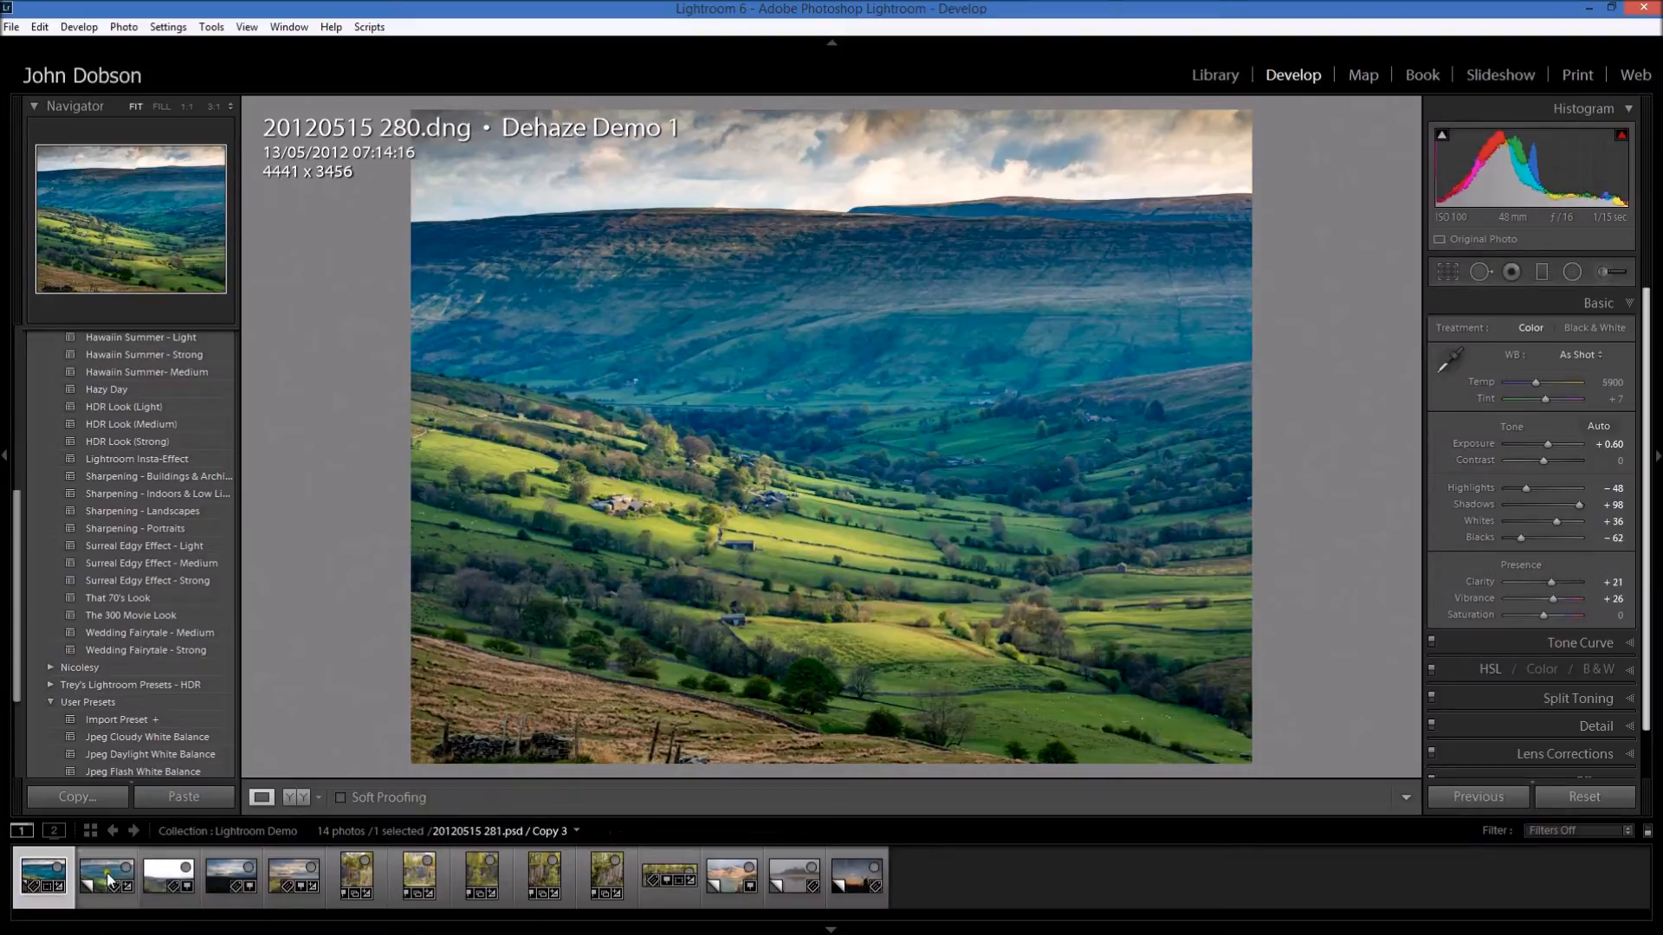
Compare the photo with 20120515 281.psd Copy 3 and crop its bottom edge to leave 4441 x 3135
click(96, 897)
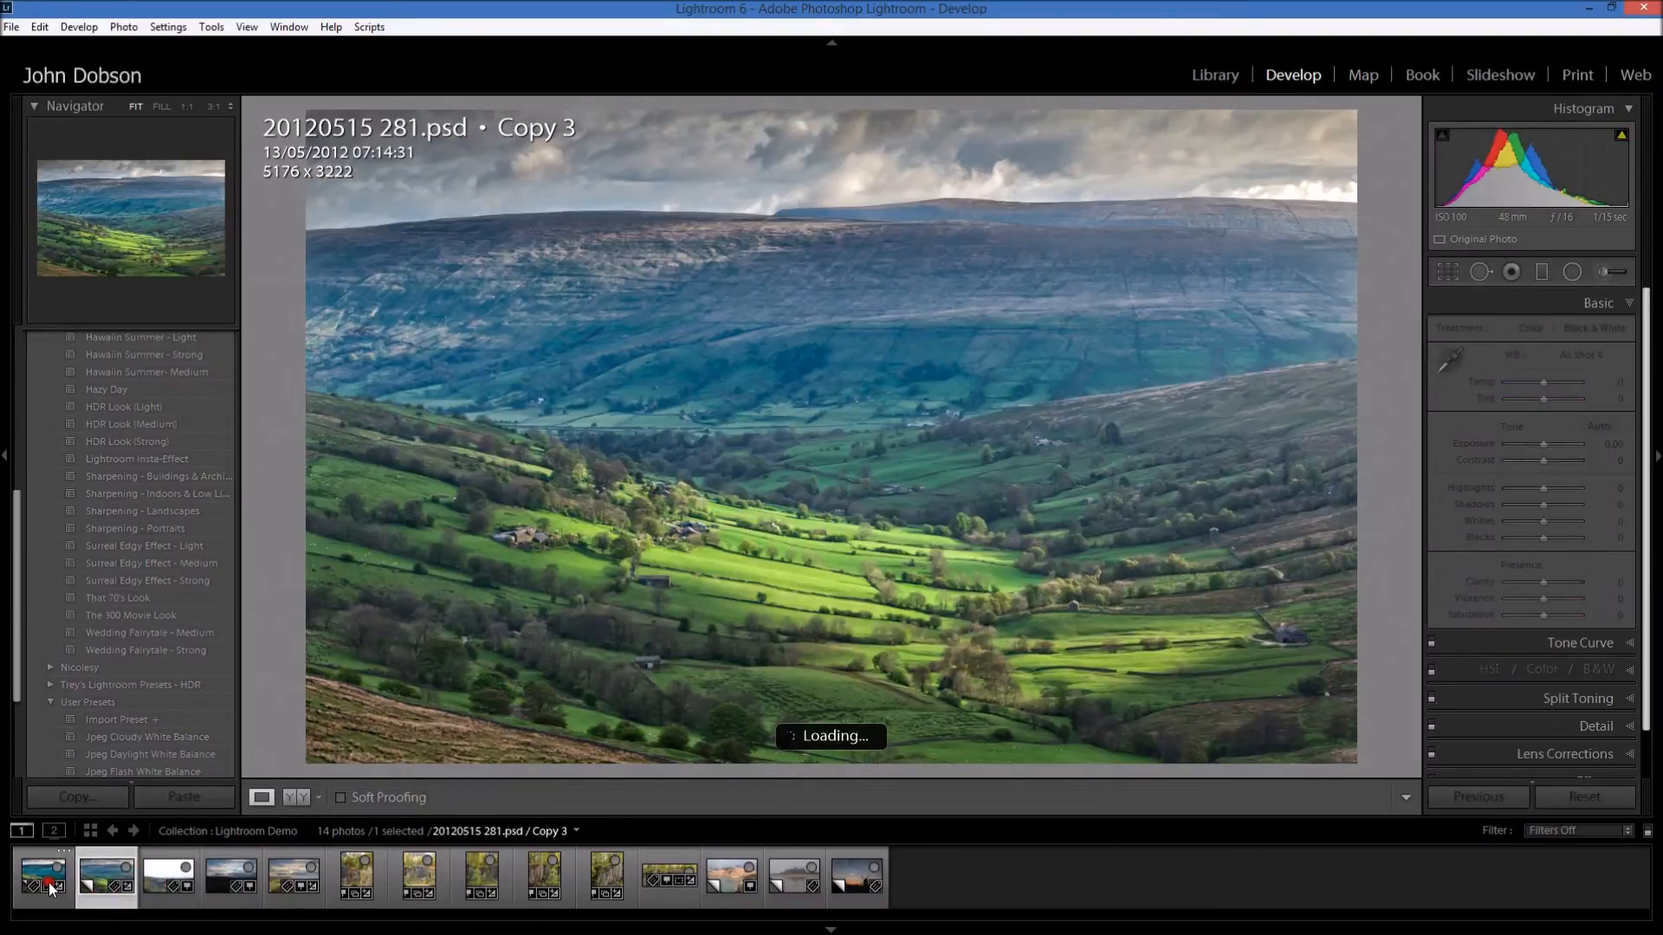
click(43, 902)
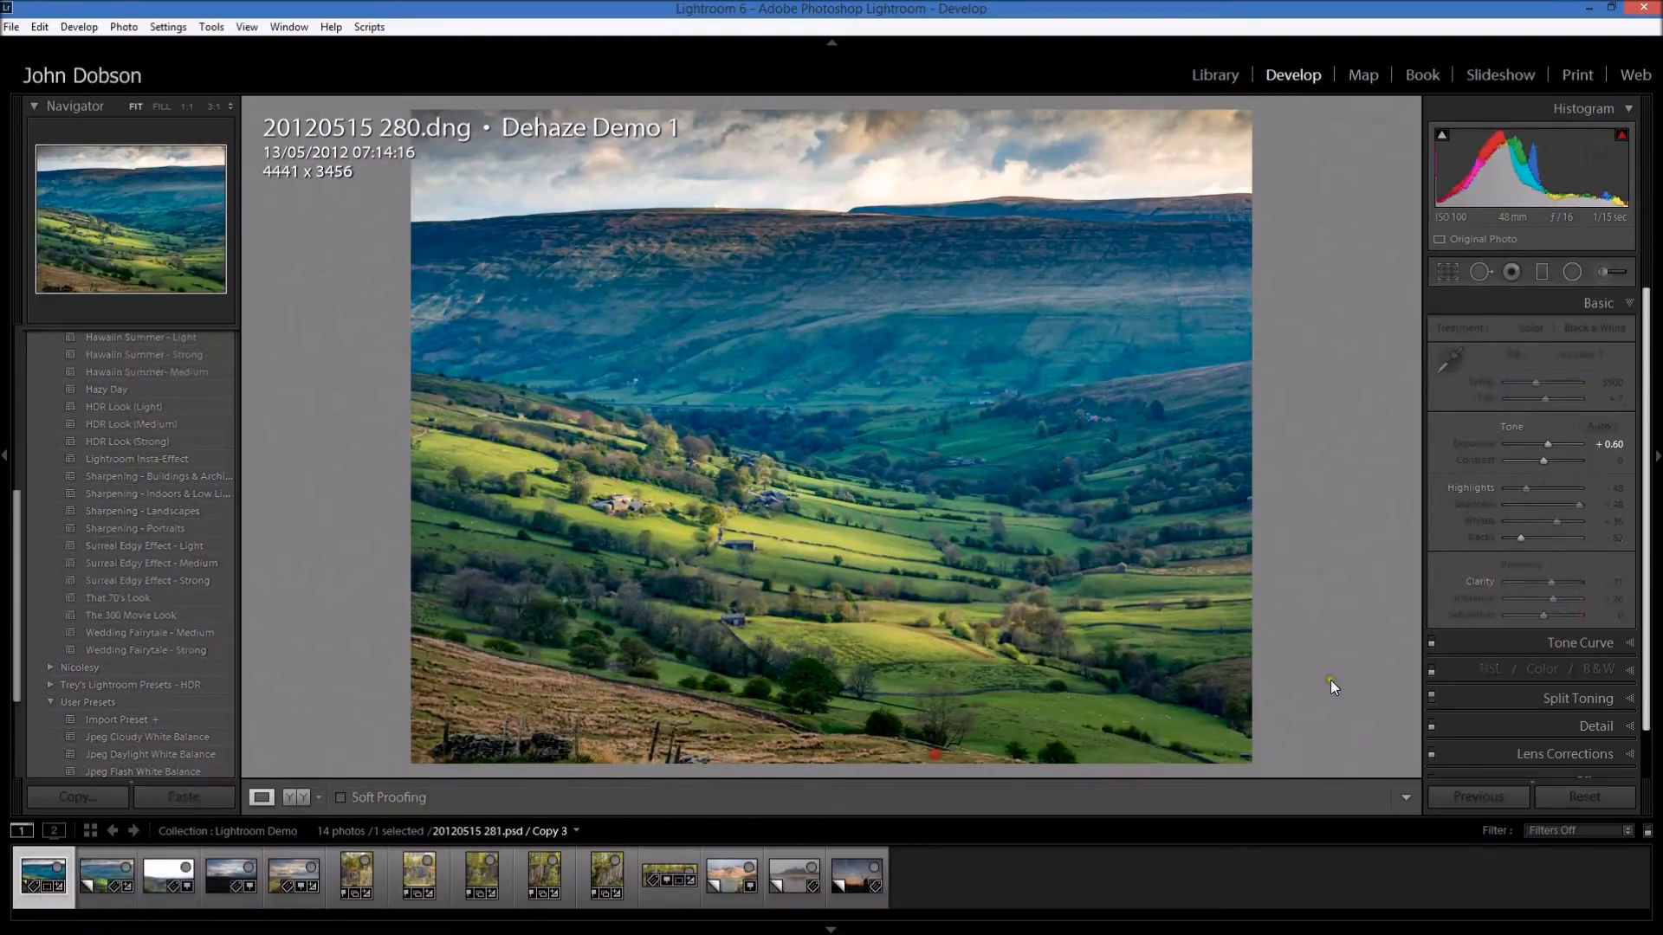
click(1447, 272)
drag(832, 765, 833, 749)
click(1391, 796)
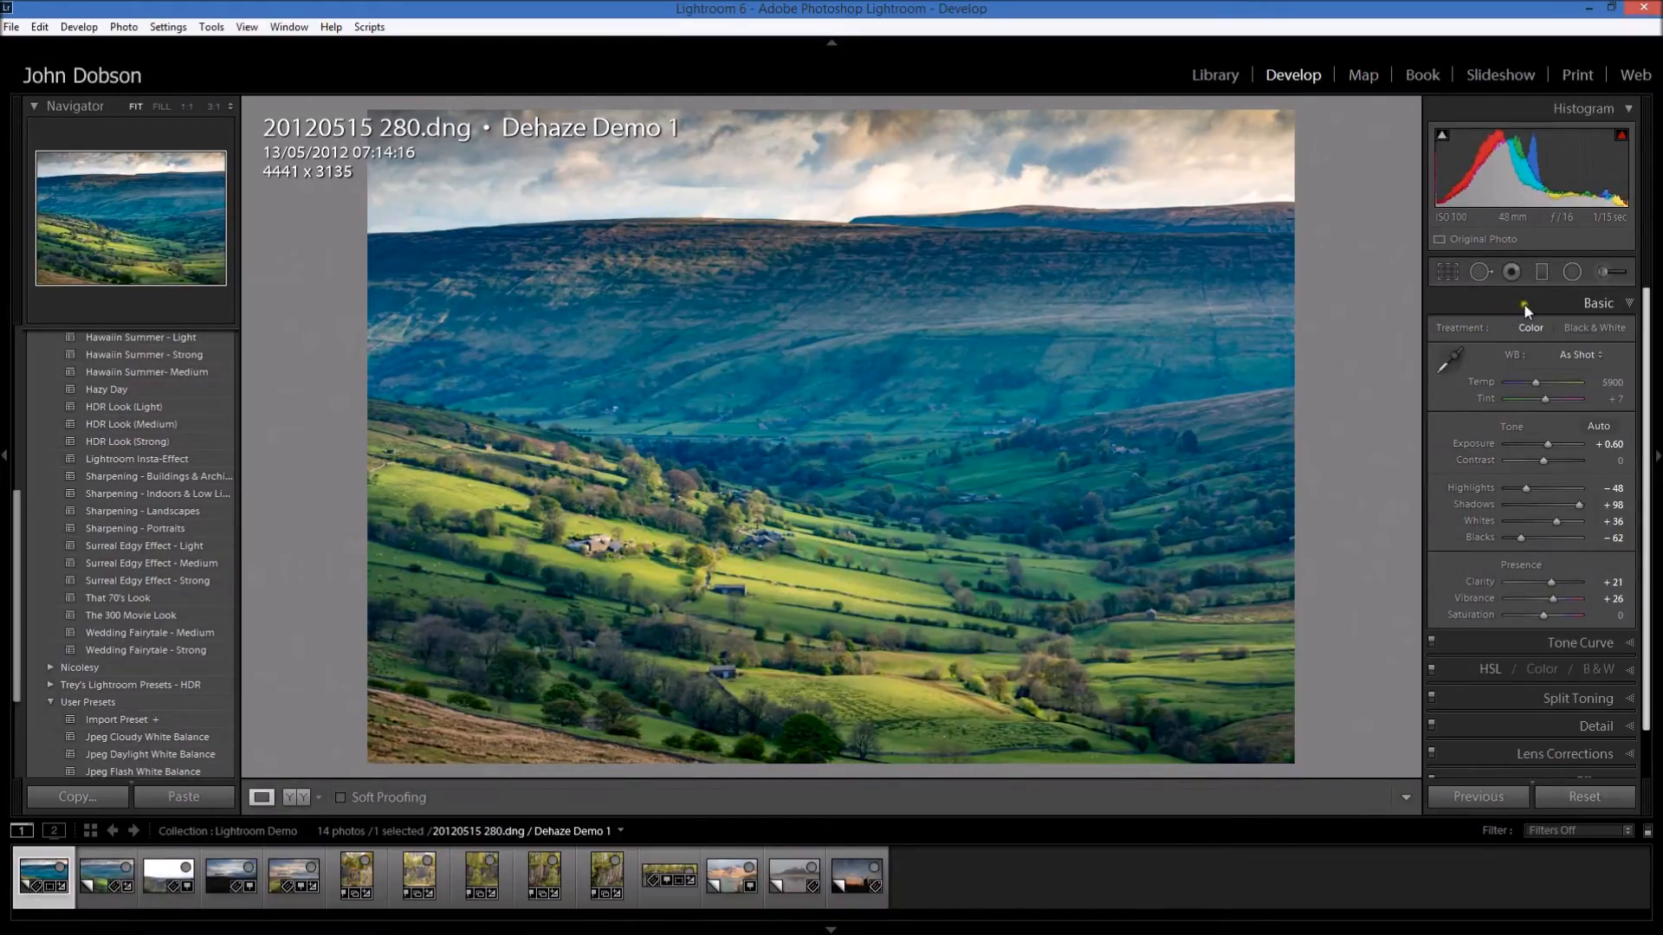
Reposition the graduated filter at the horizon and lower its Exposure slightly
click(1542, 272)
drag(825, 212, 875, 253)
drag(1550, 394, 1546, 396)
click(1392, 797)
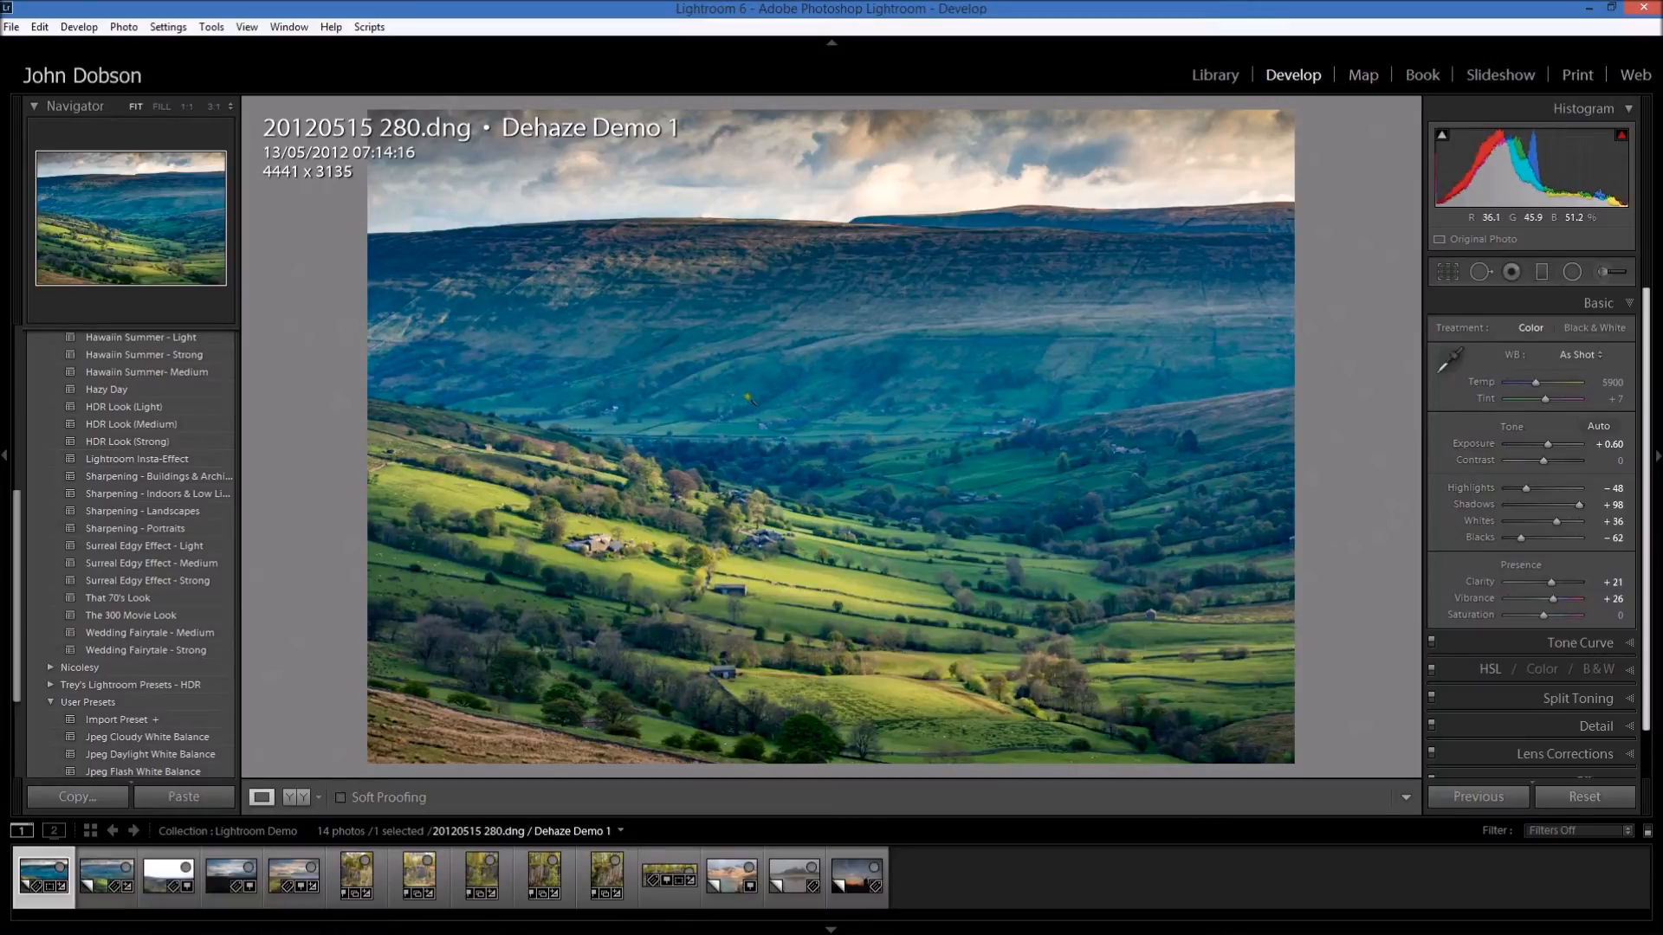
Open the photo _MG_0620.CR2 Copy 1 and set its Dehaze amount to +43
click(735, 902)
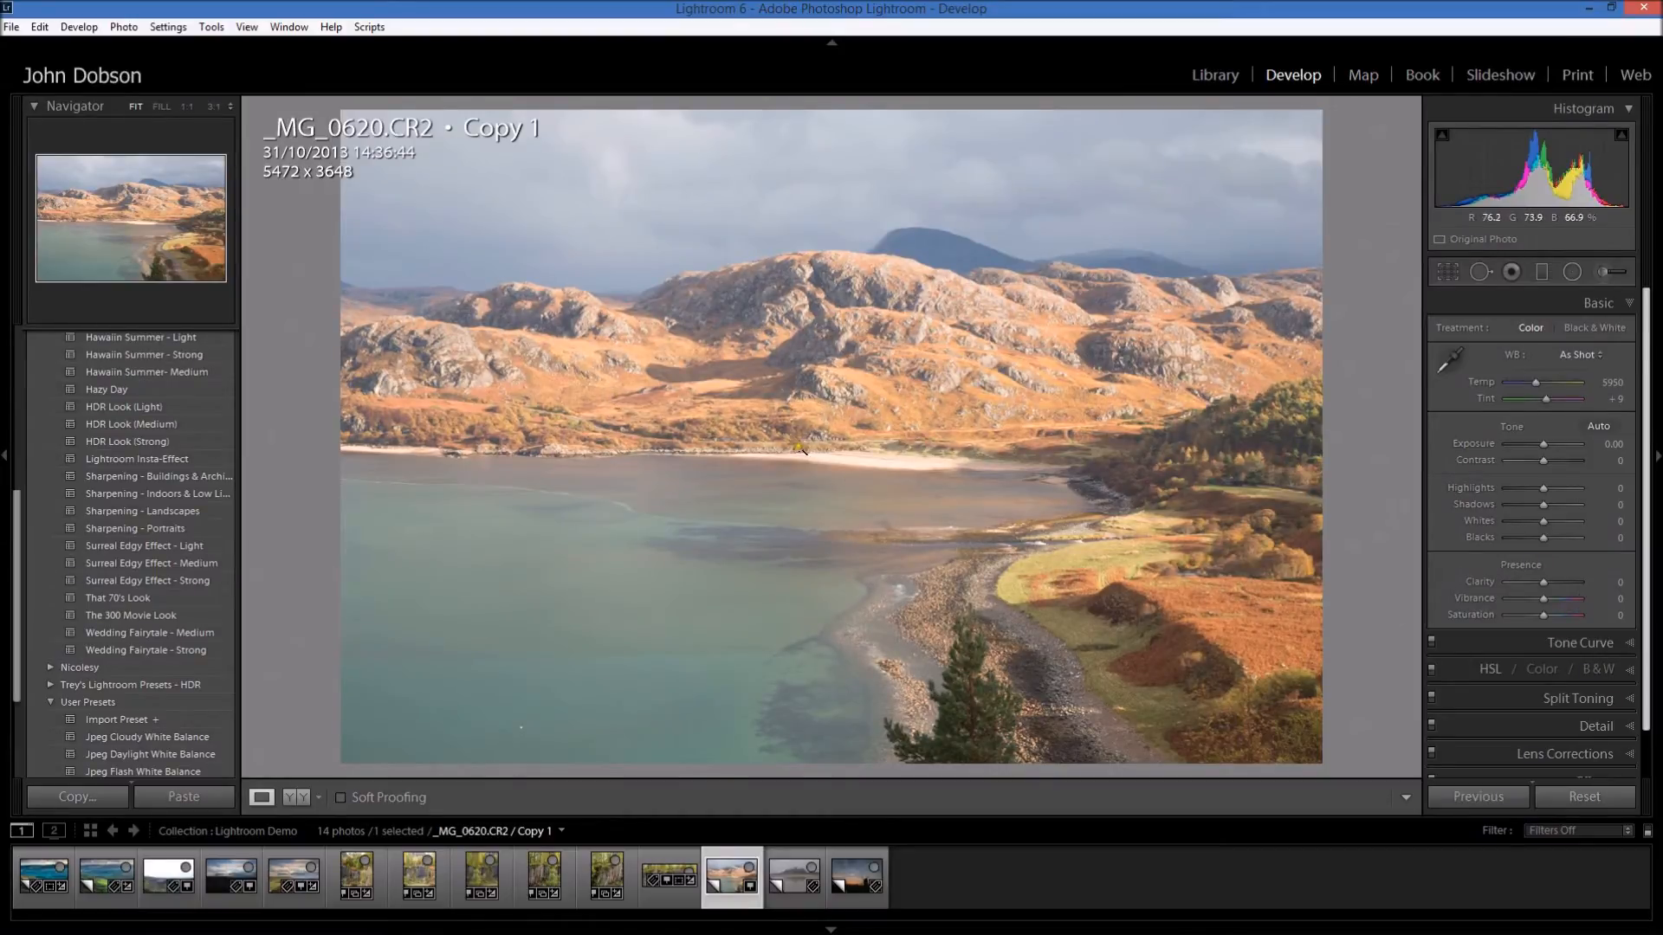
drag(1647, 723, 1653, 765)
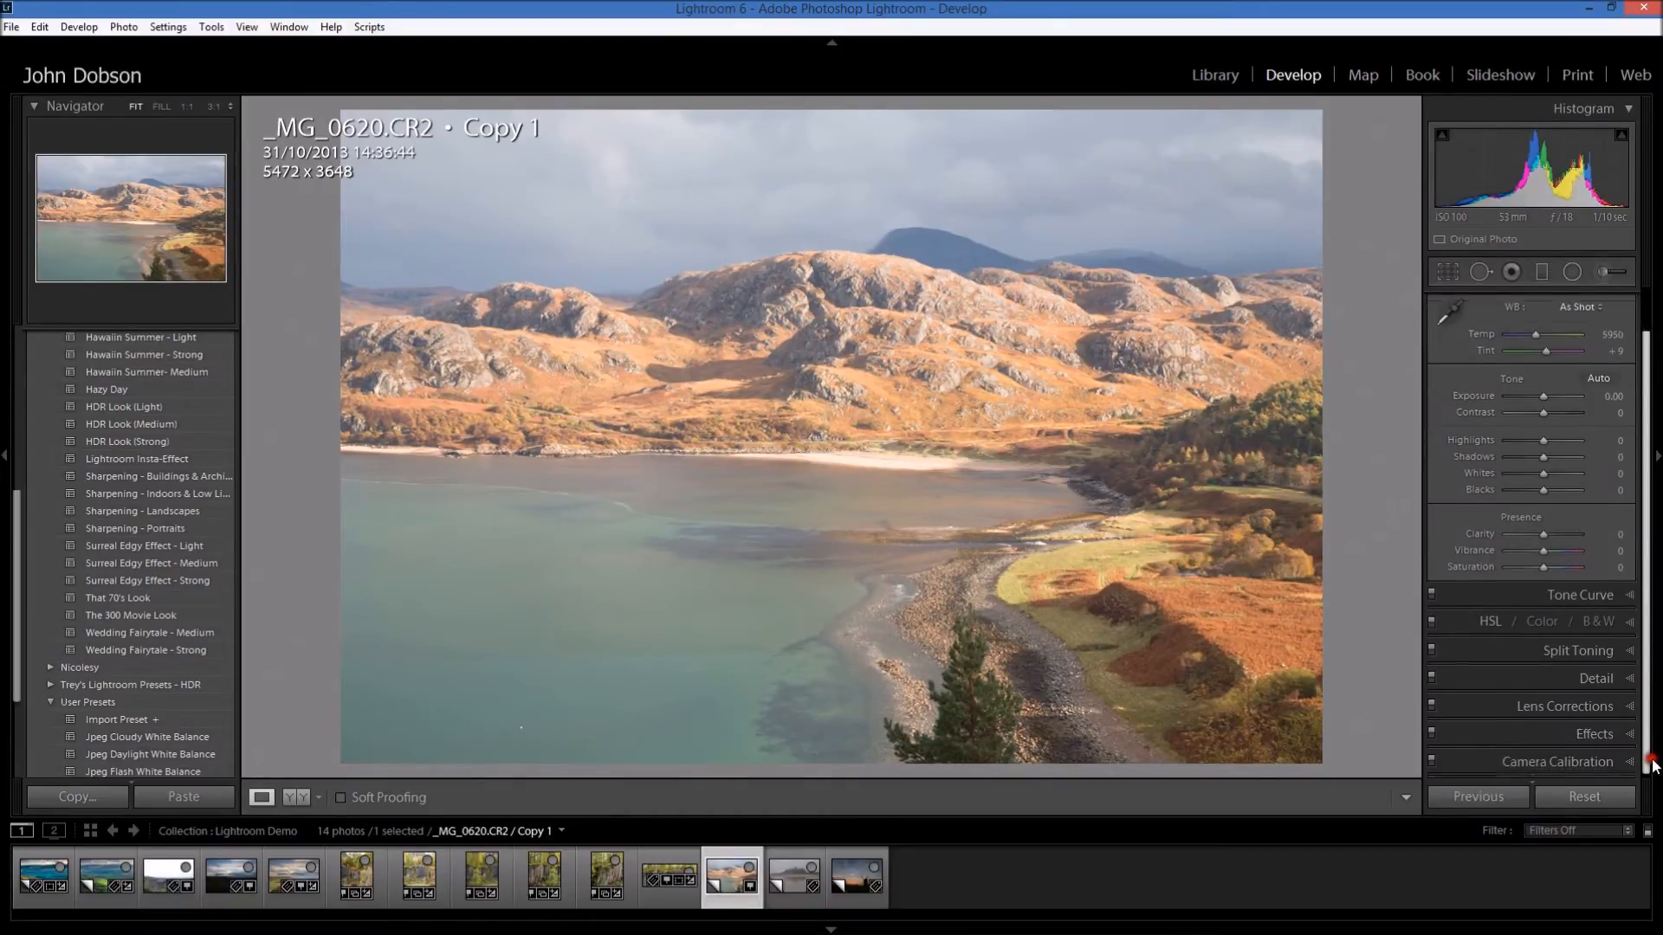
click(1596, 734)
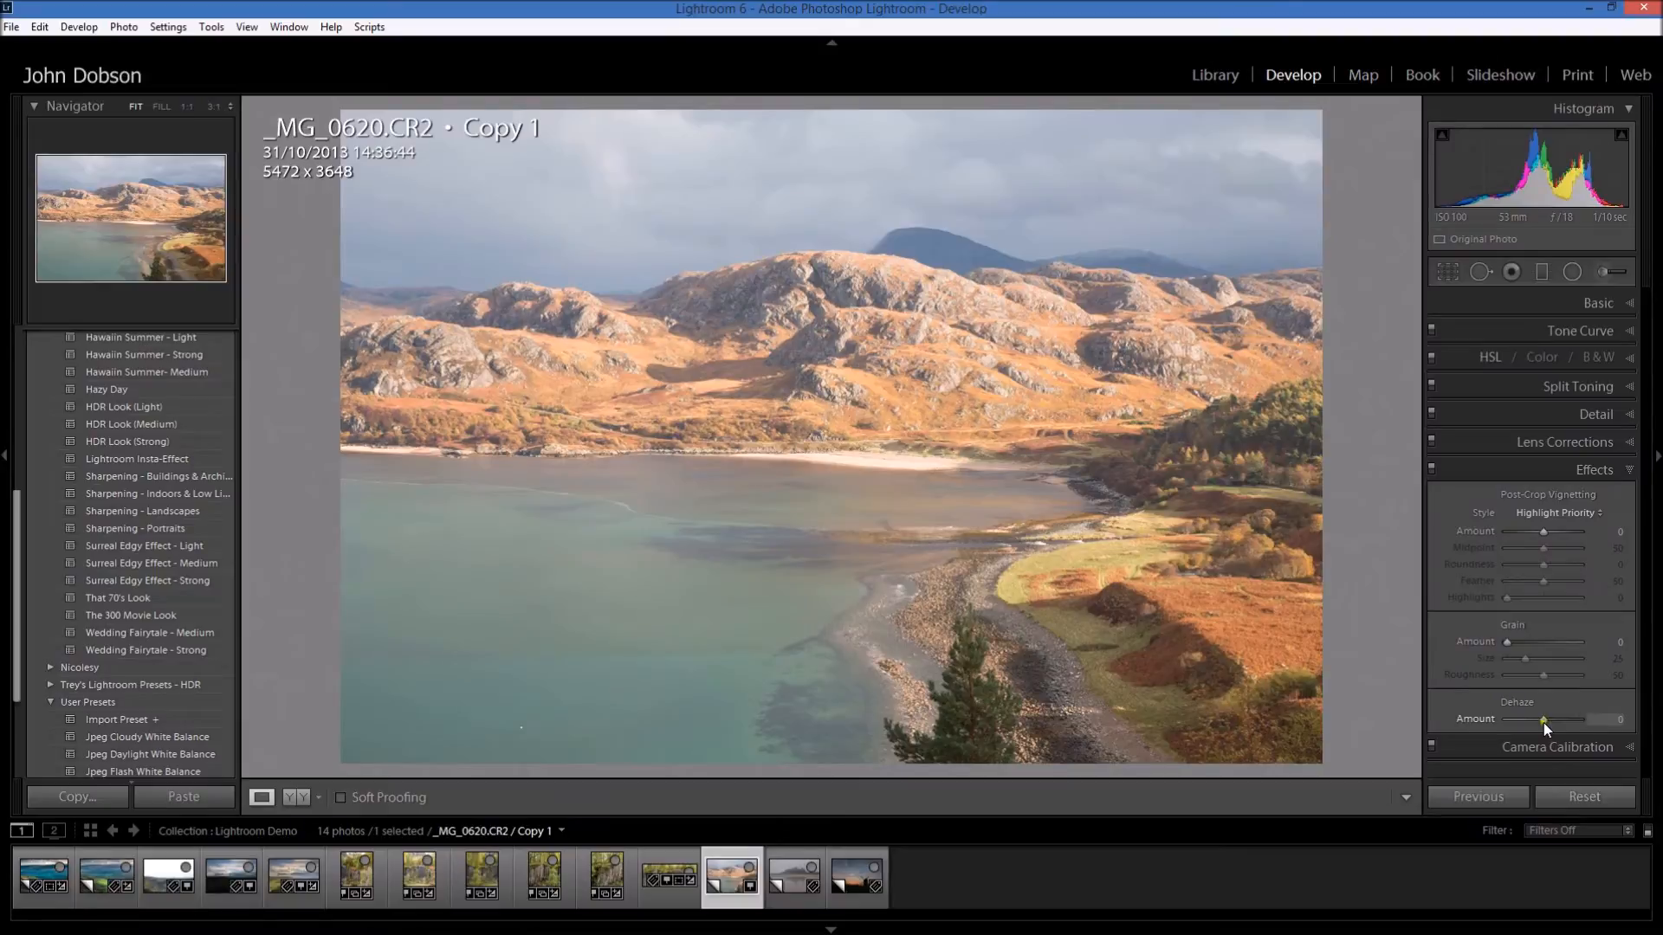
drag(1546, 719, 1560, 729)
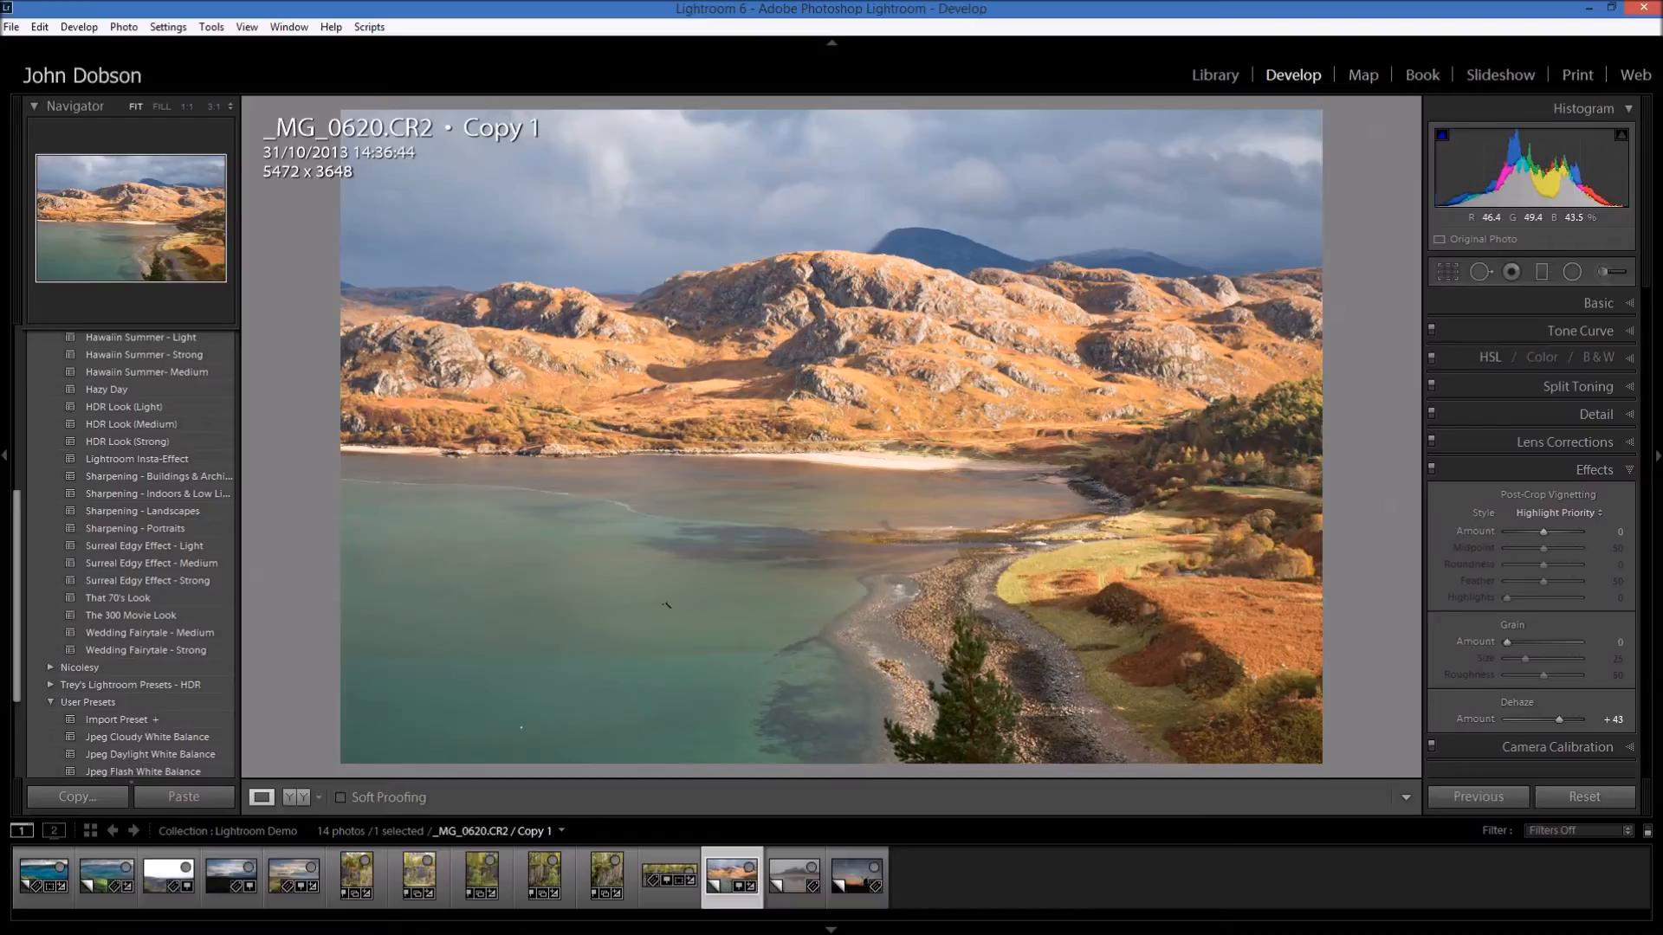
Open the photo _MG_4378.CR2 Copy 1, set its Dehaze amount to +64 and raise Exposure to +0.83
click(793, 877)
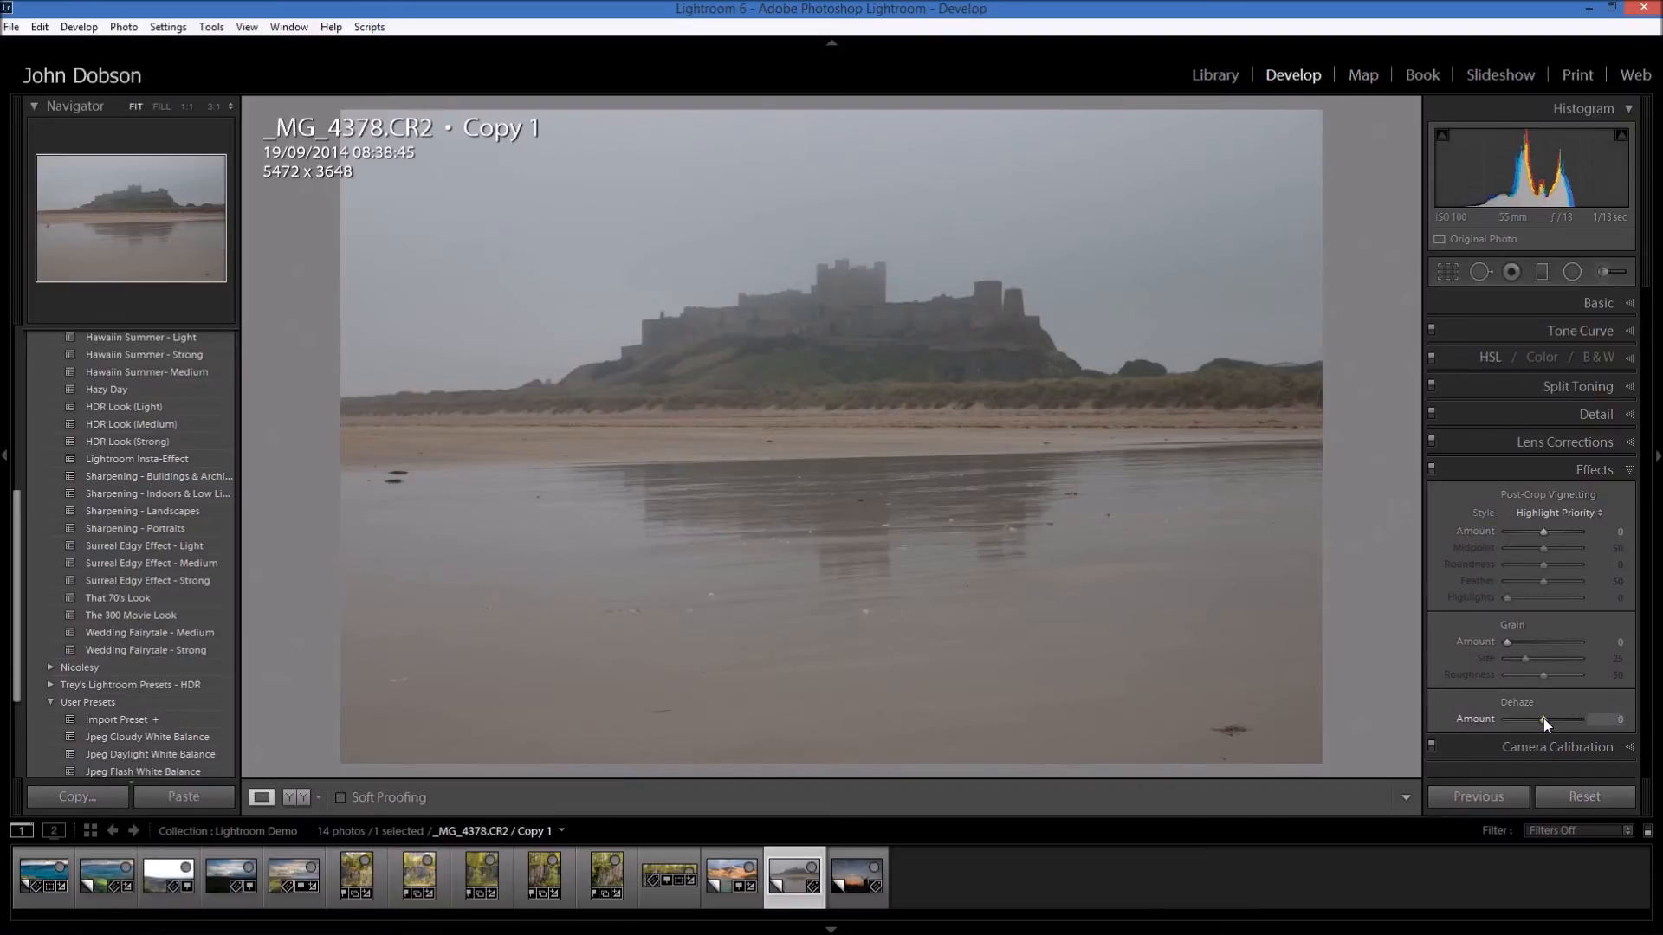
drag(1543, 719, 1567, 719)
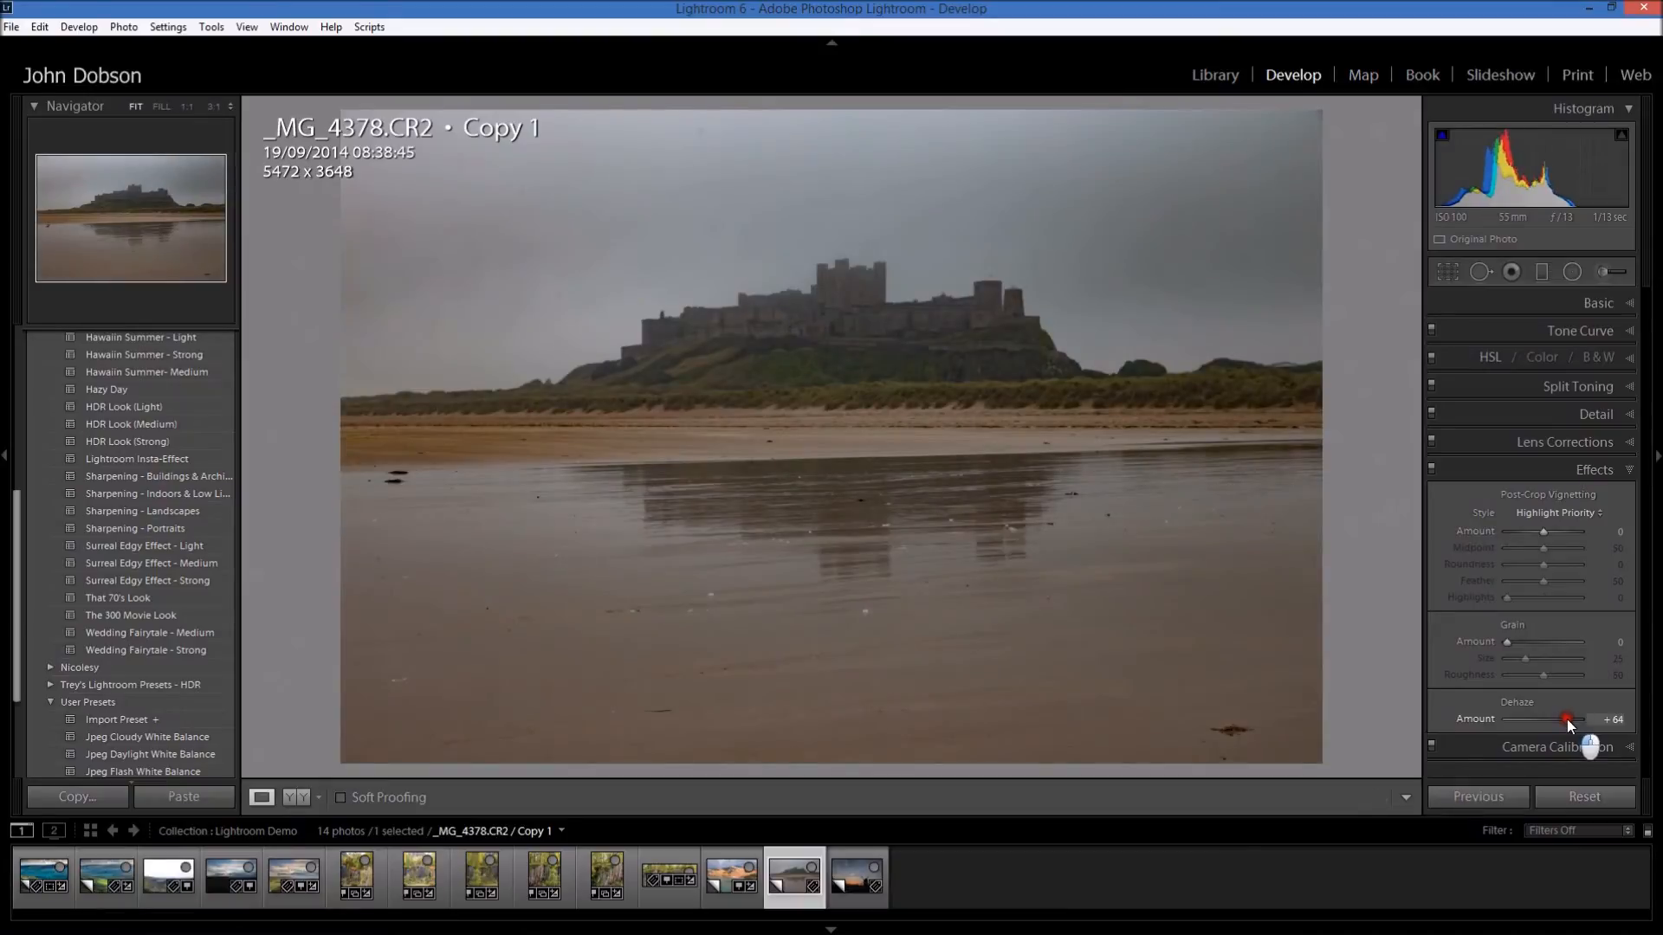
click(1627, 305)
drag(1545, 442, 1551, 443)
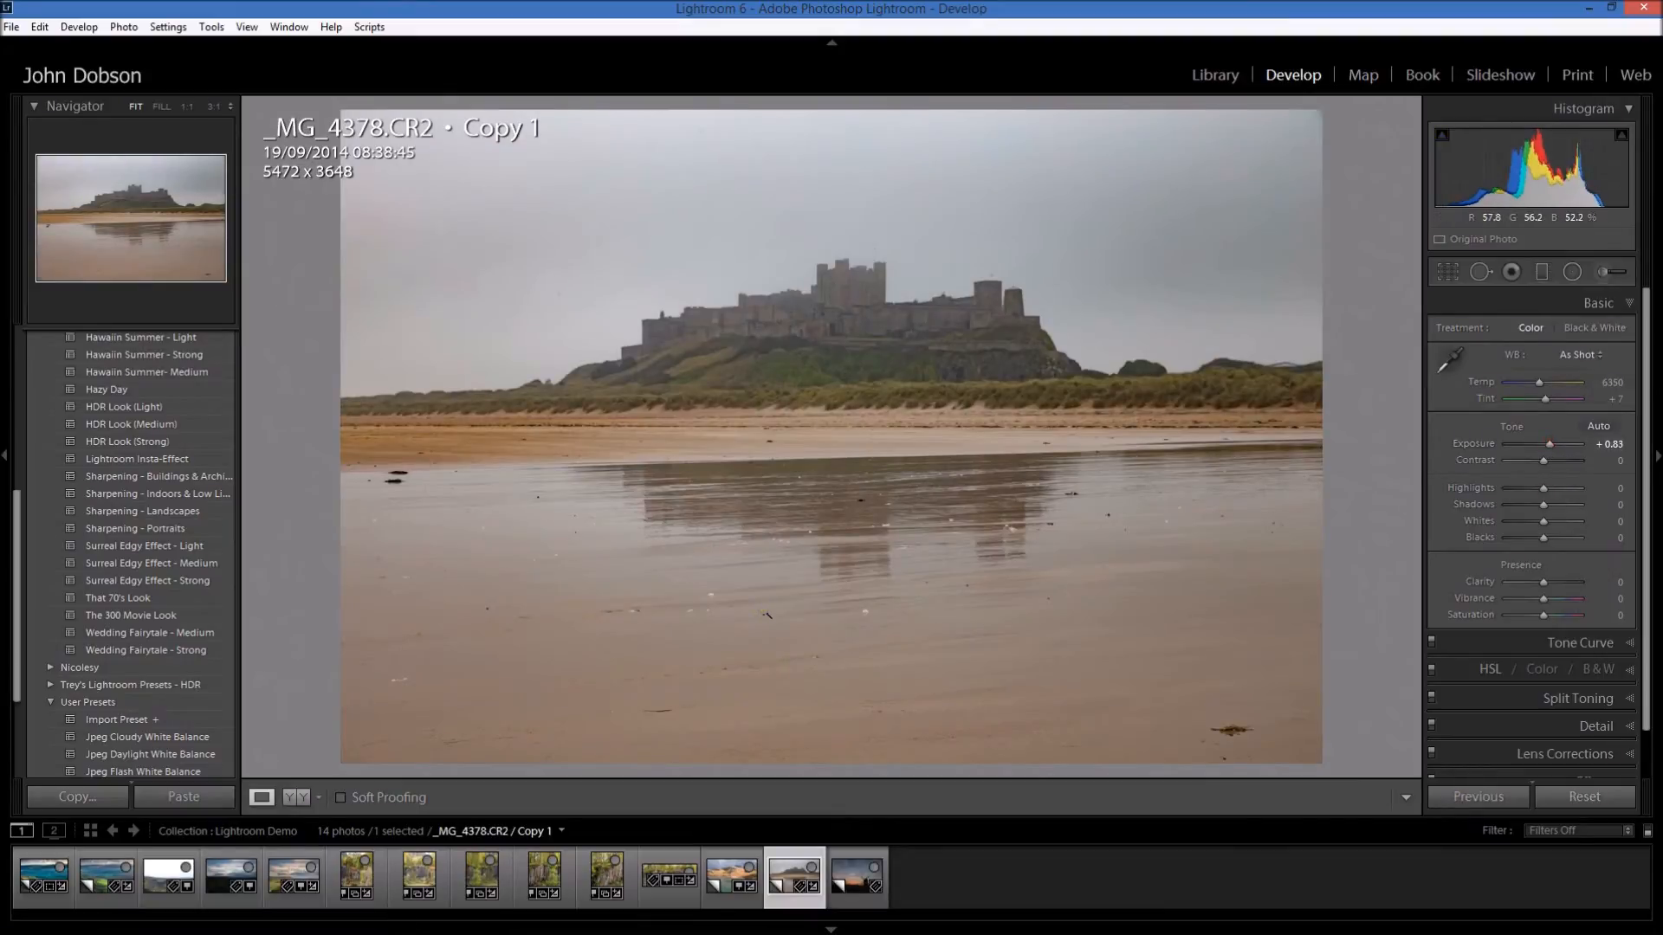
Compare the castle photo's original version with the dehazed and brightened edit
key(backslash)
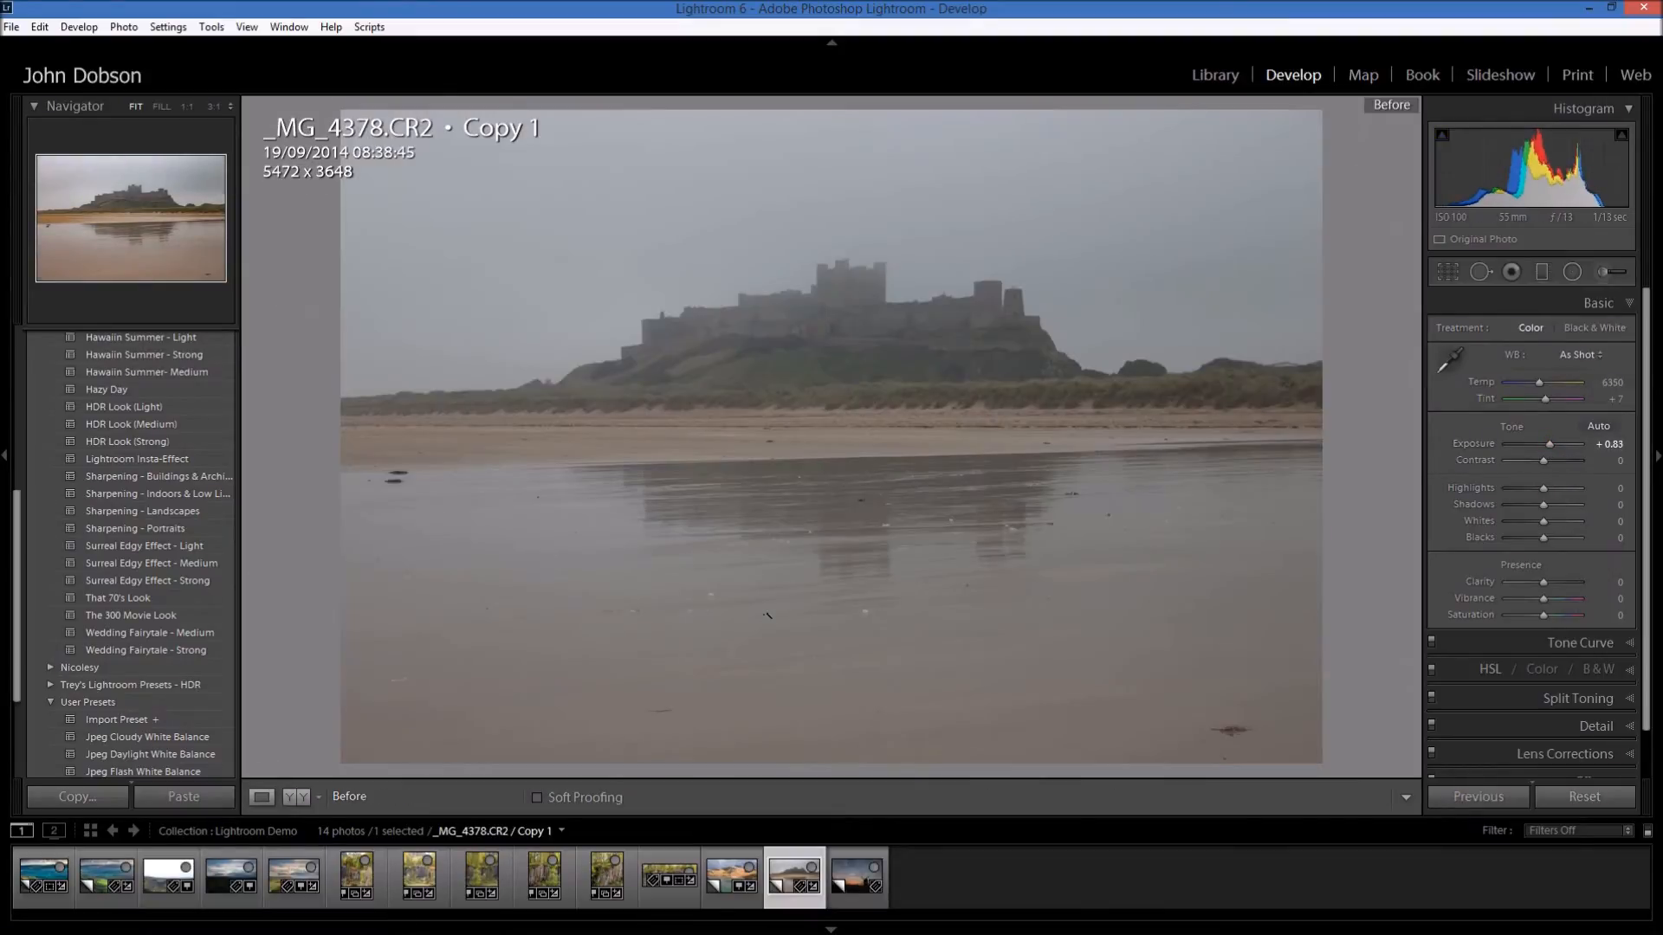
key(backslash)
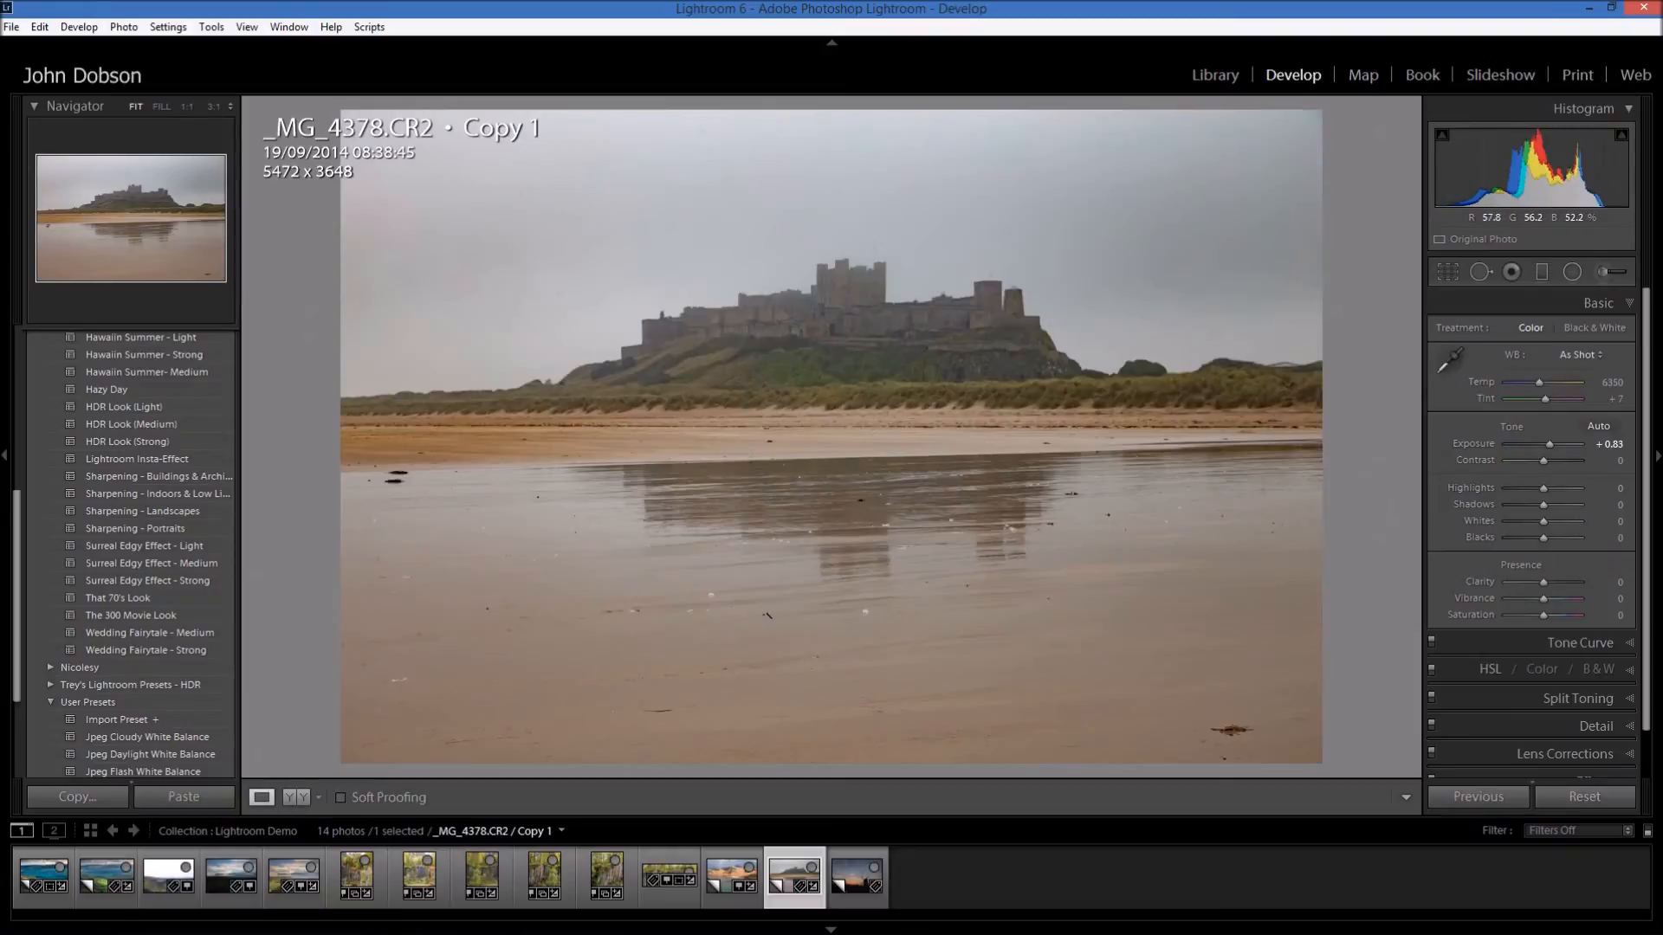
key(backslash)
key(backslash)
key(backslash)
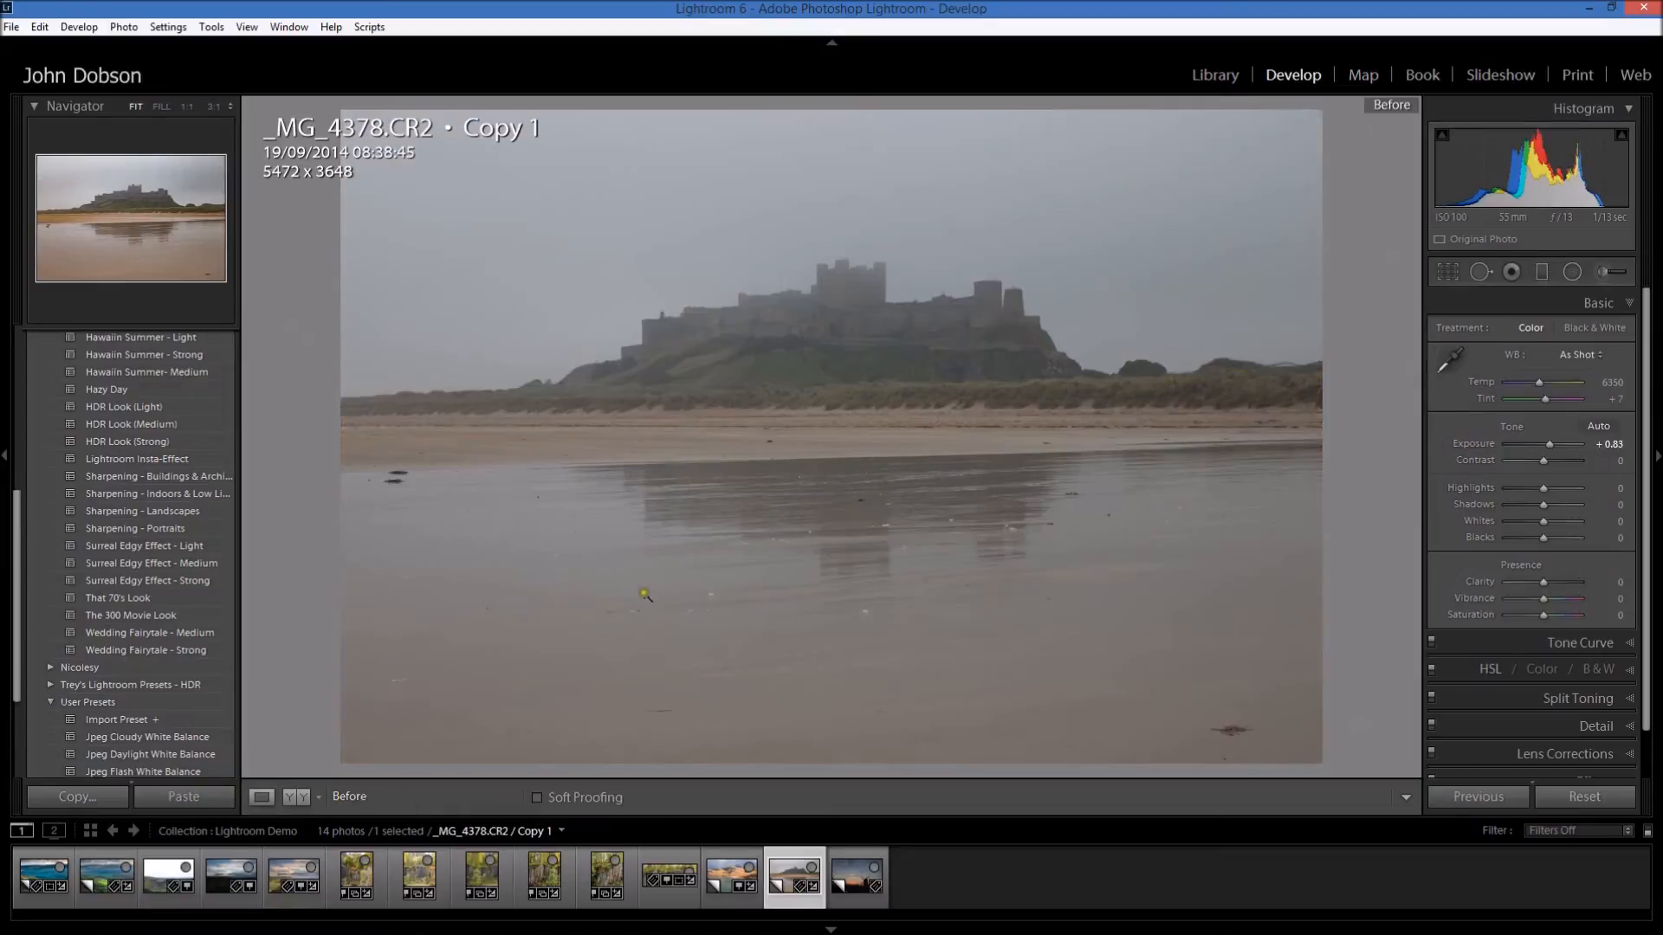
key(backslash)
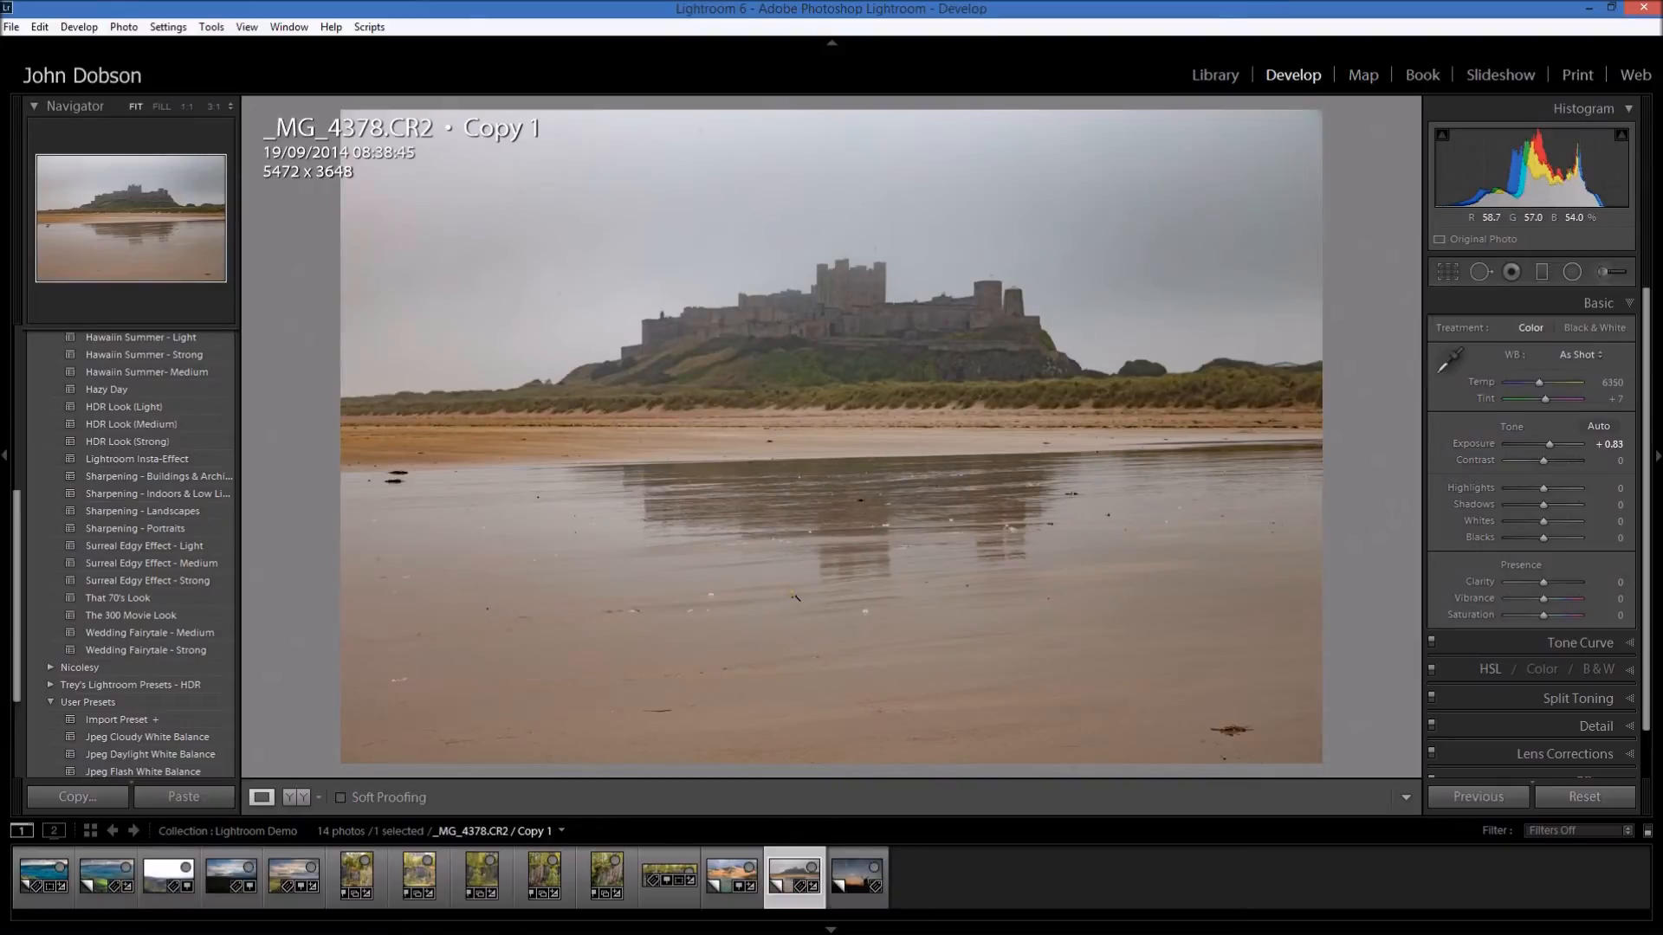
Open the photo _MG_4906.CR2 Copy 1 and set its Dehaze amount to +52
click(856, 899)
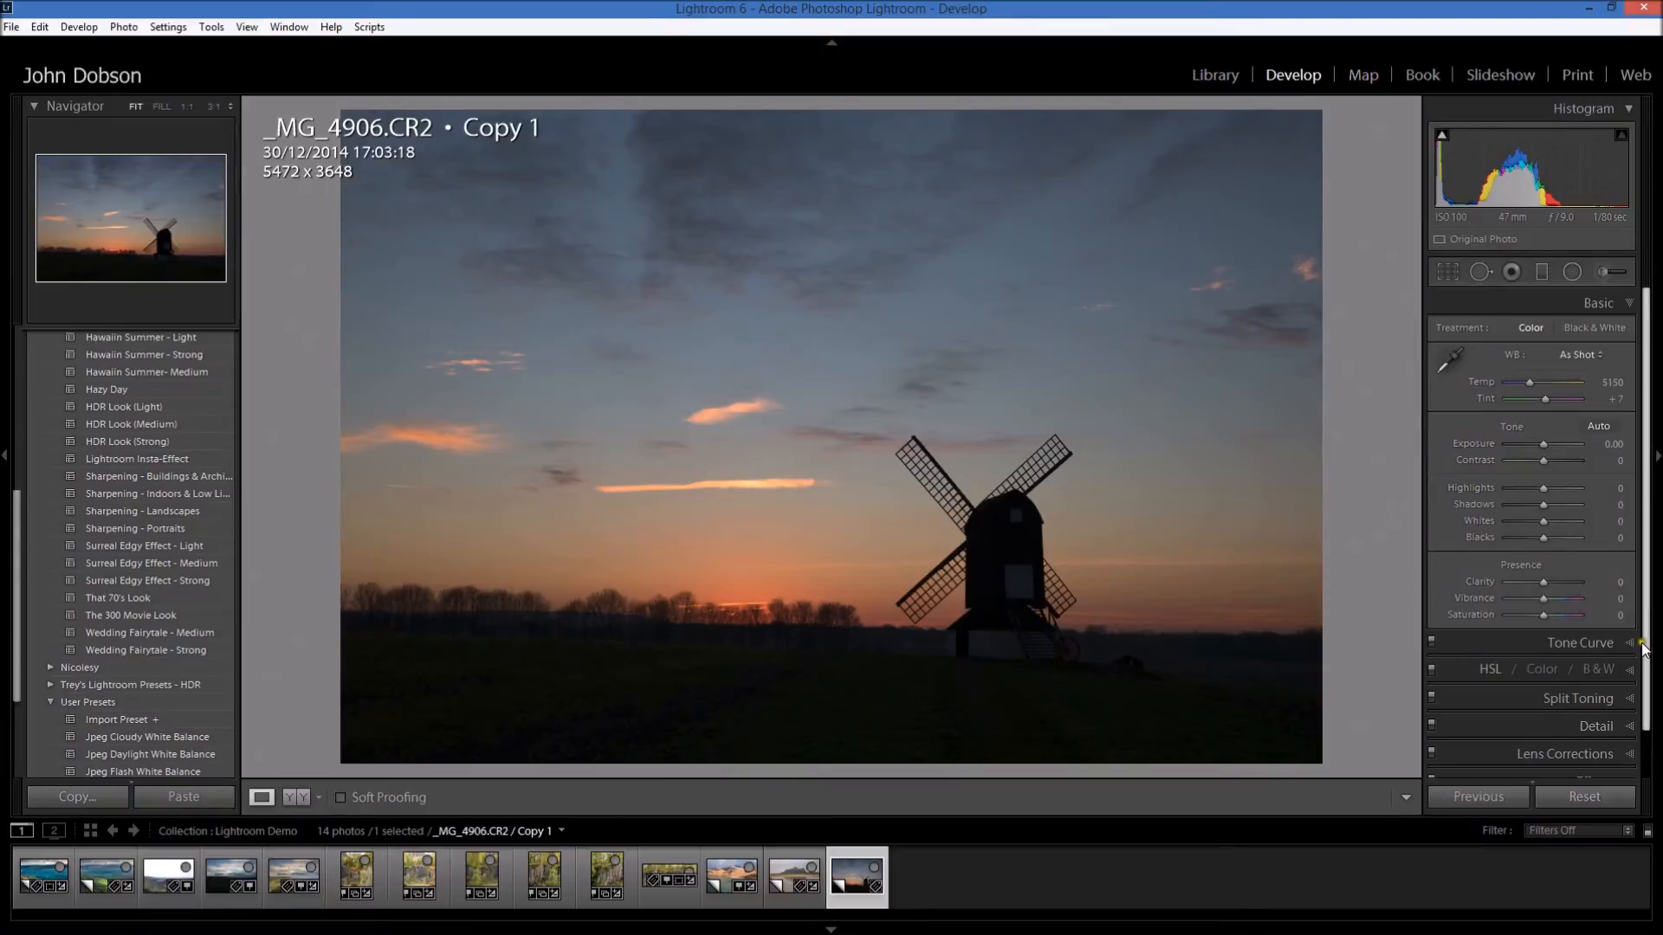
drag(1646, 632, 1649, 728)
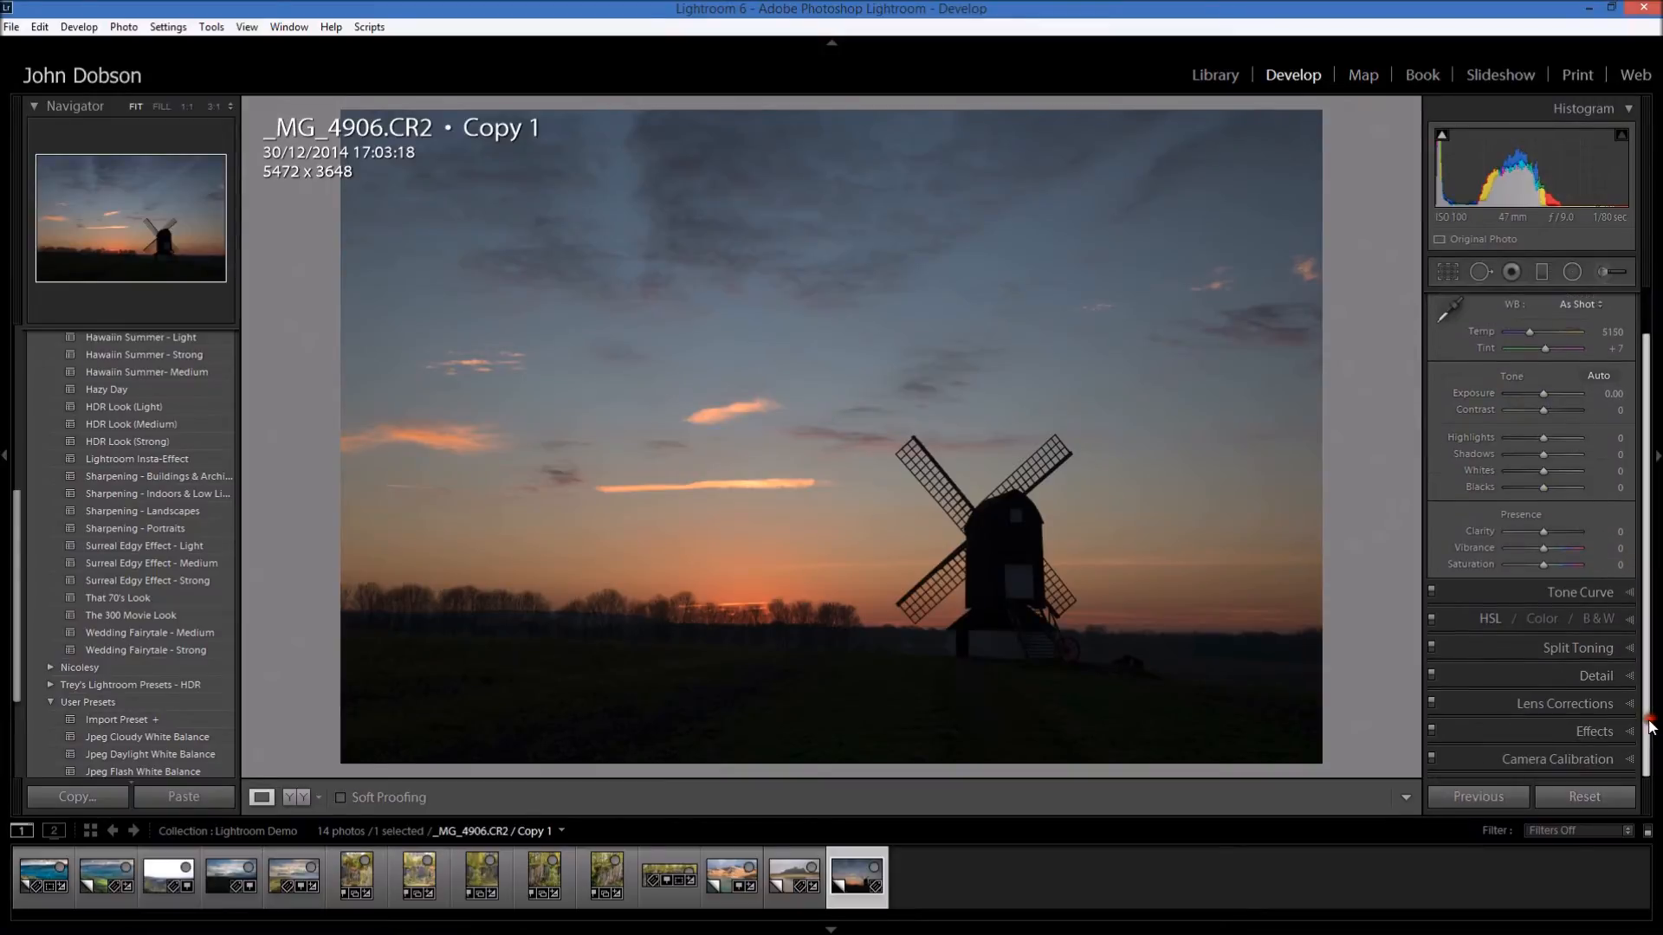
click(1625, 735)
drag(1542, 721, 1563, 722)
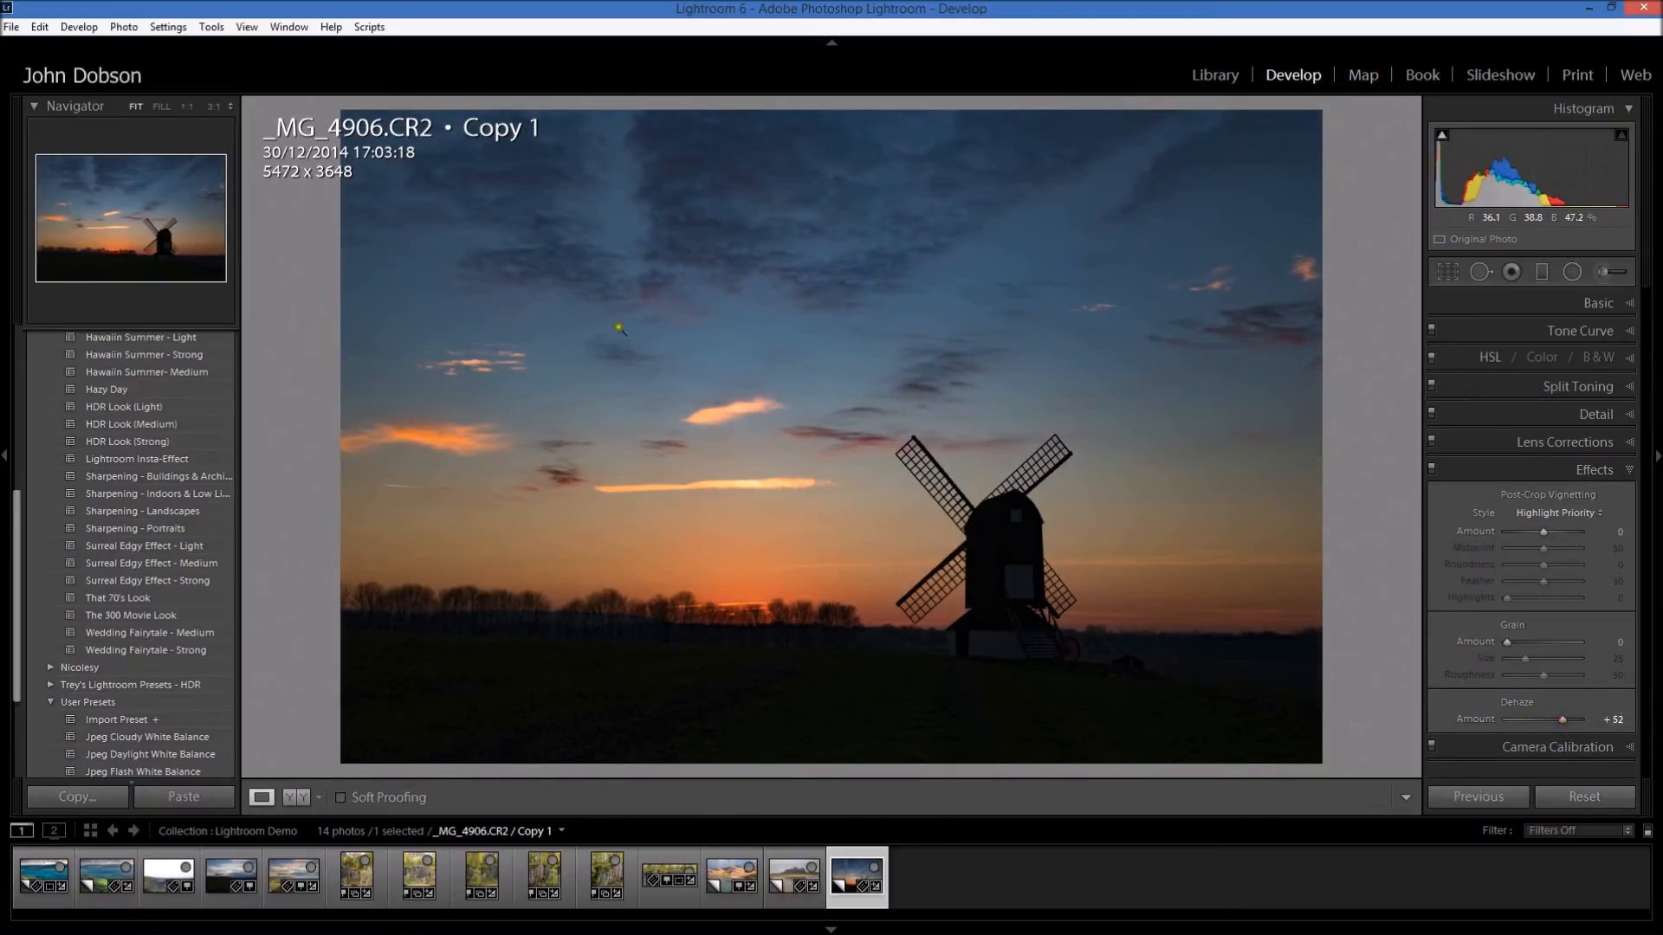
Apply automatic tone correction to the windmill photo and compare the edit with the original version
click(1628, 304)
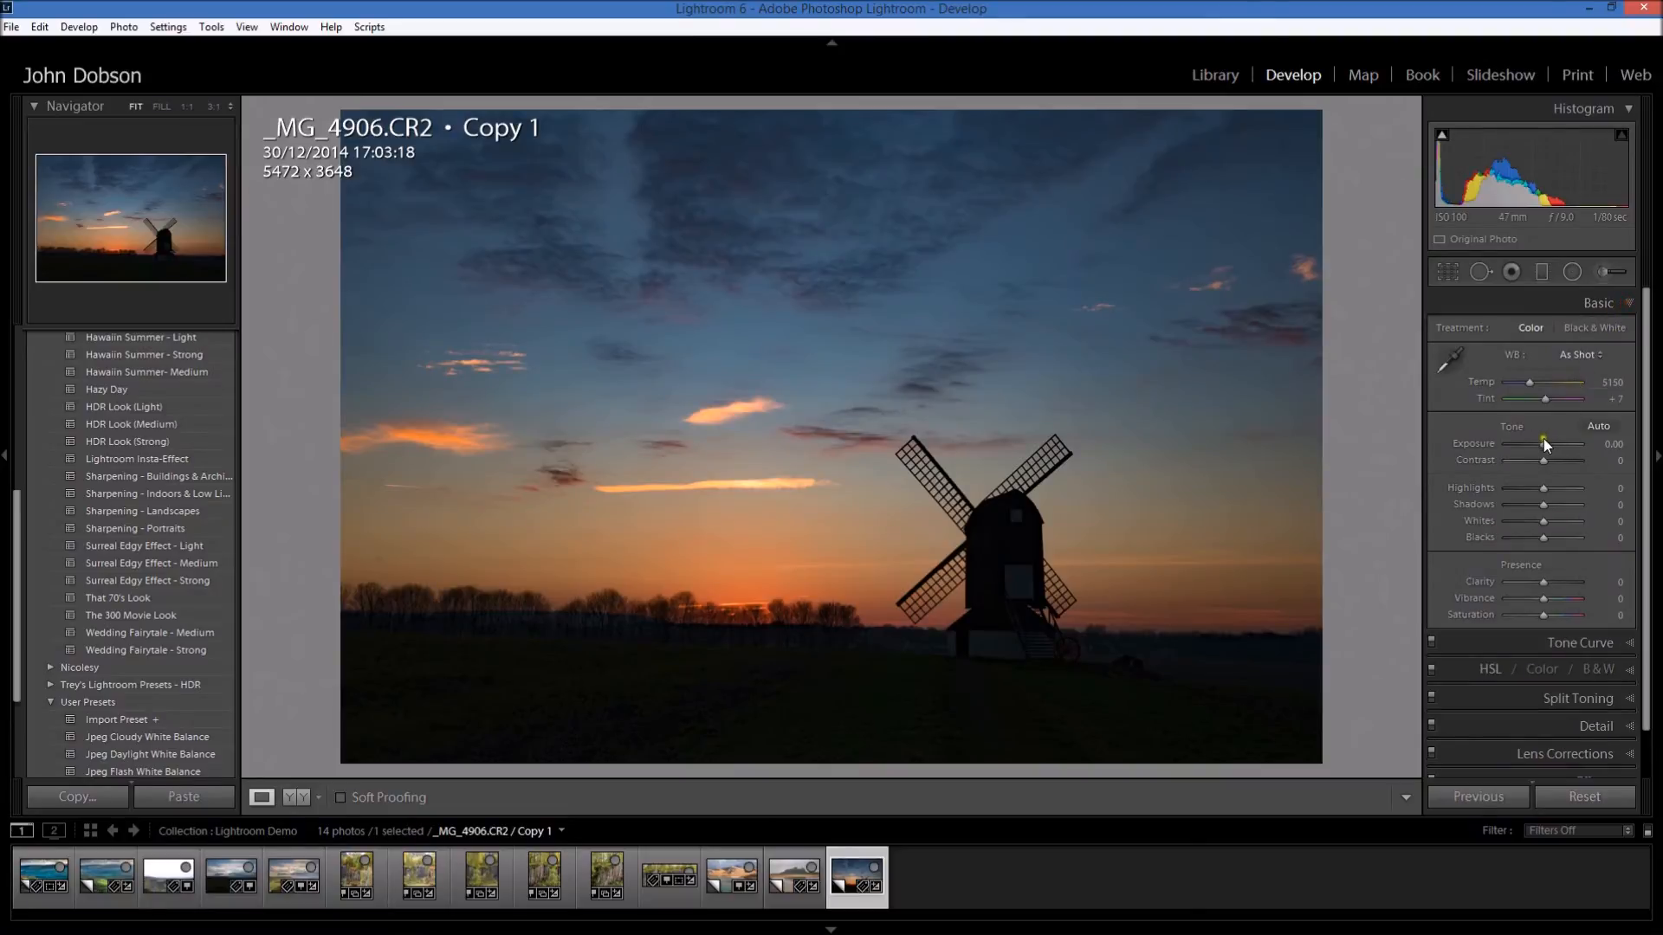
click(1599, 426)
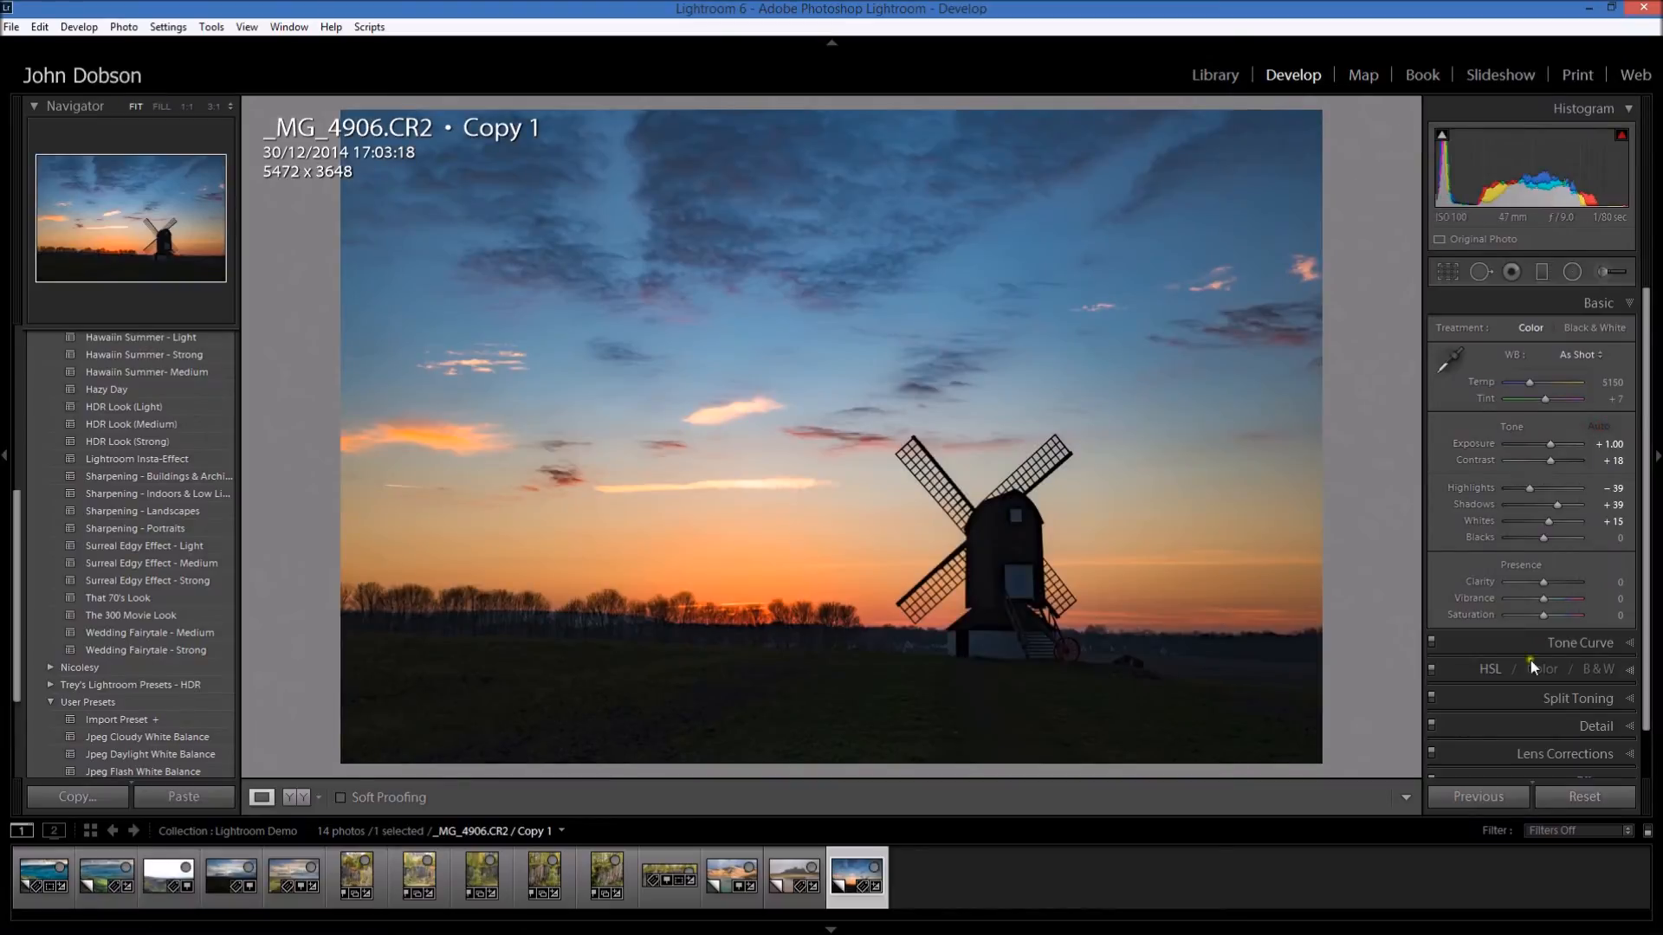
scroll(1640, 745, down, 1)
key(backslash)
key(backslash)
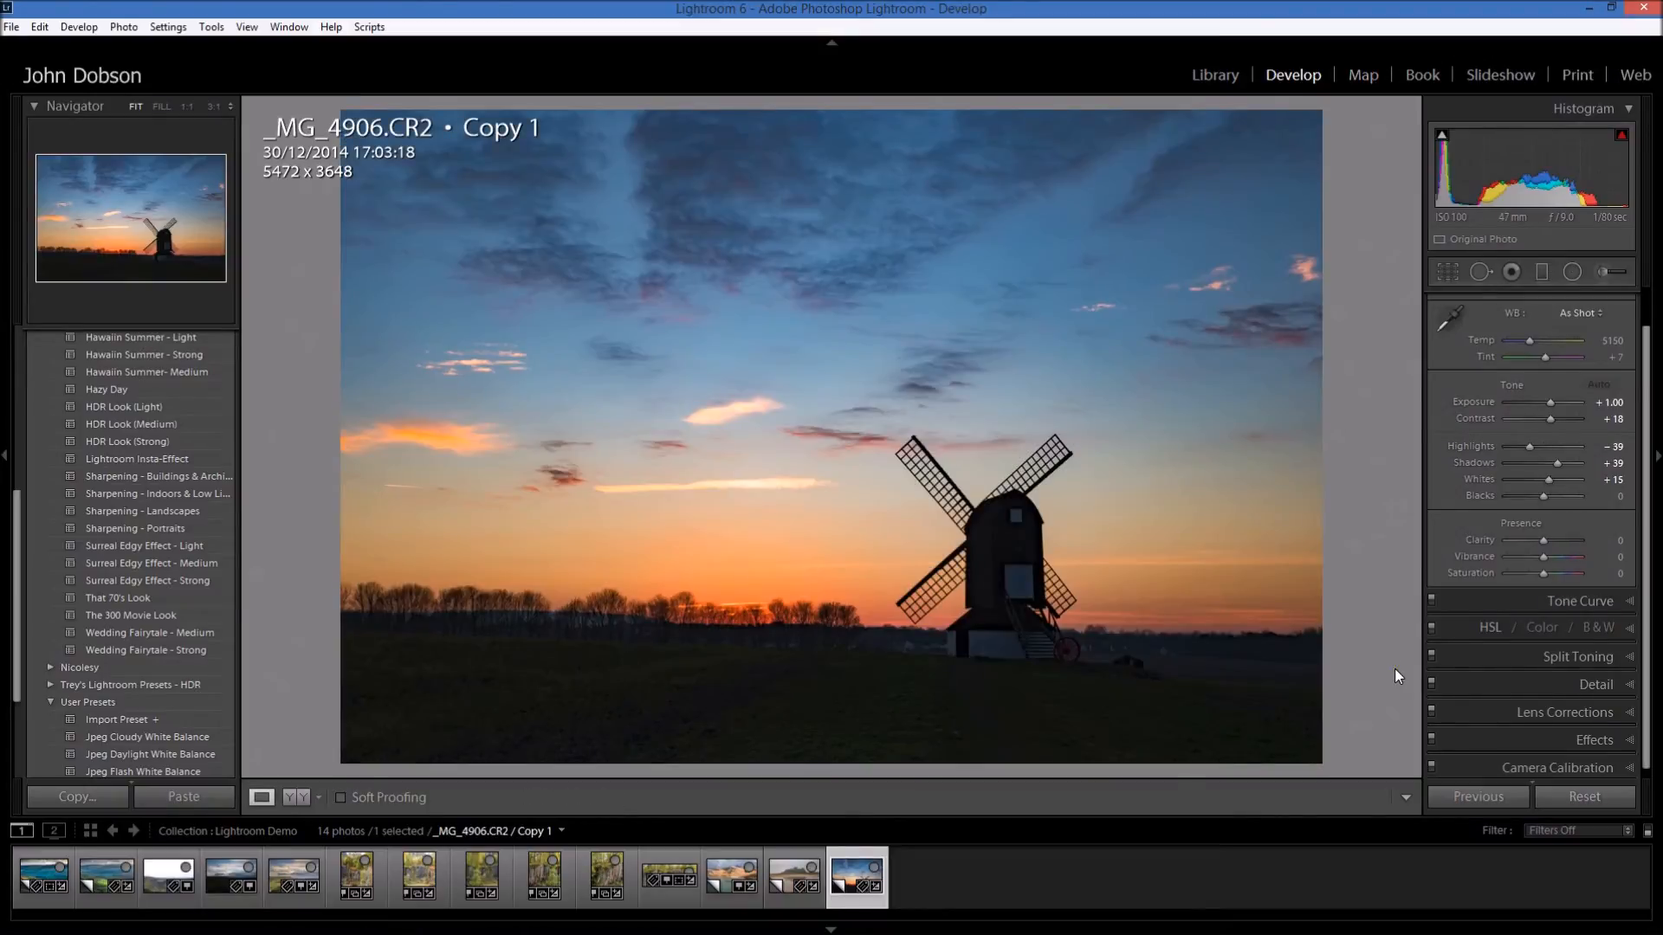
Reset the windmill photo's Dehaze amount to zero, then set it to +45
click(1630, 741)
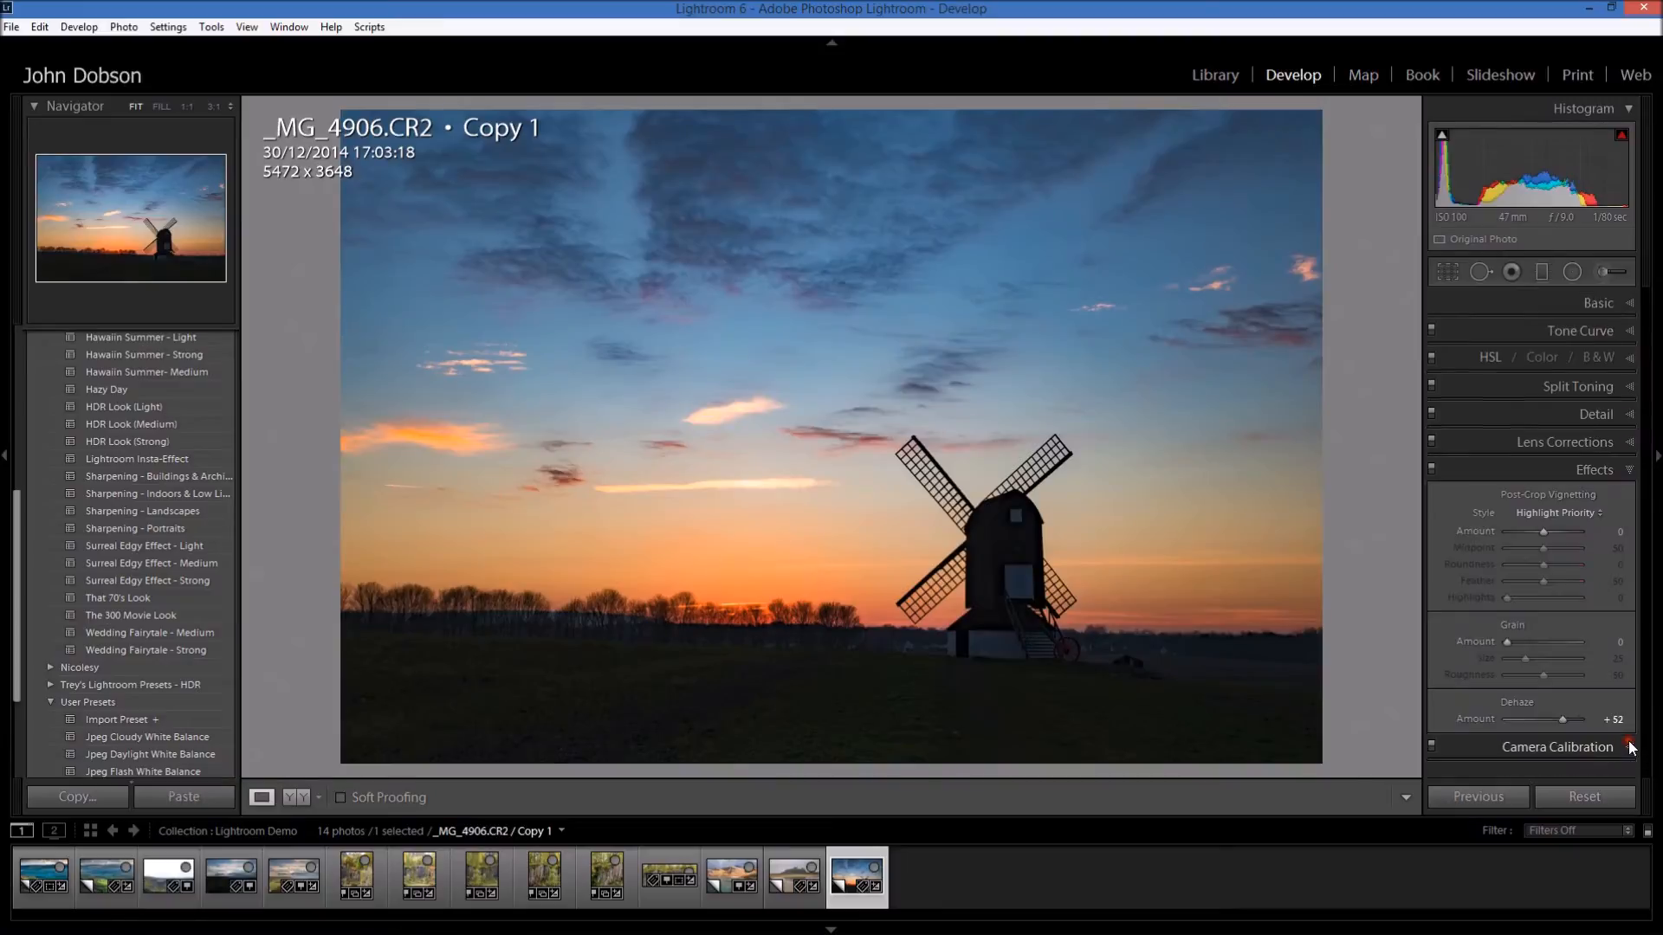
drag(1544, 720, 1559, 721)
double_click(1474, 719)
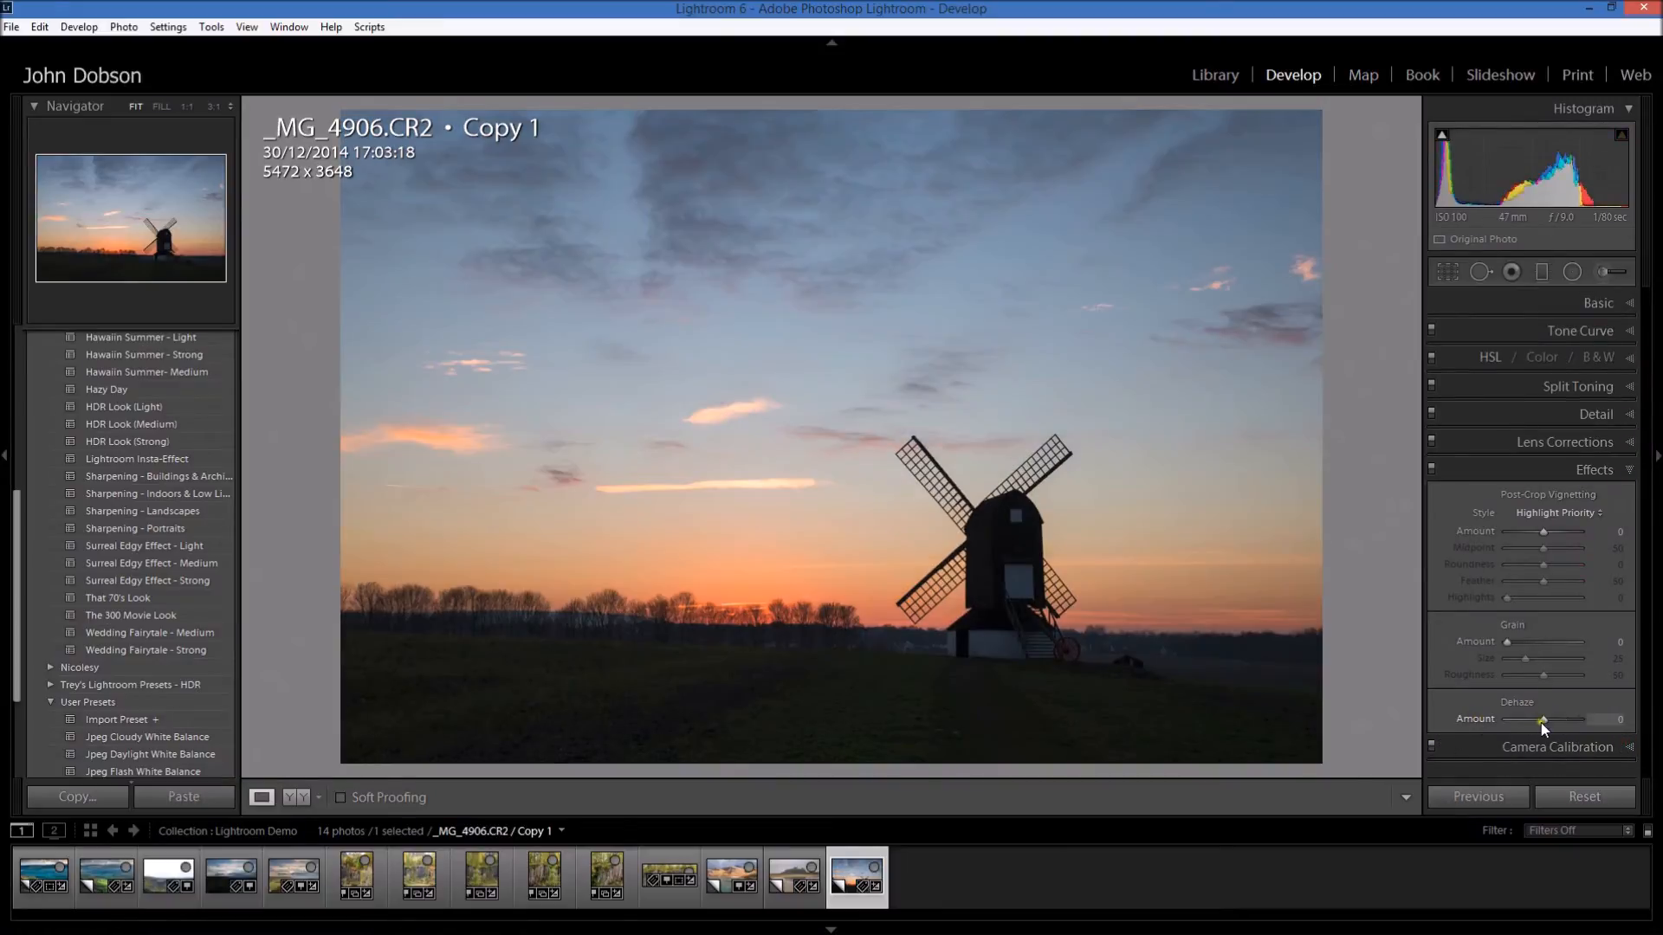
drag(1547, 719, 1565, 722)
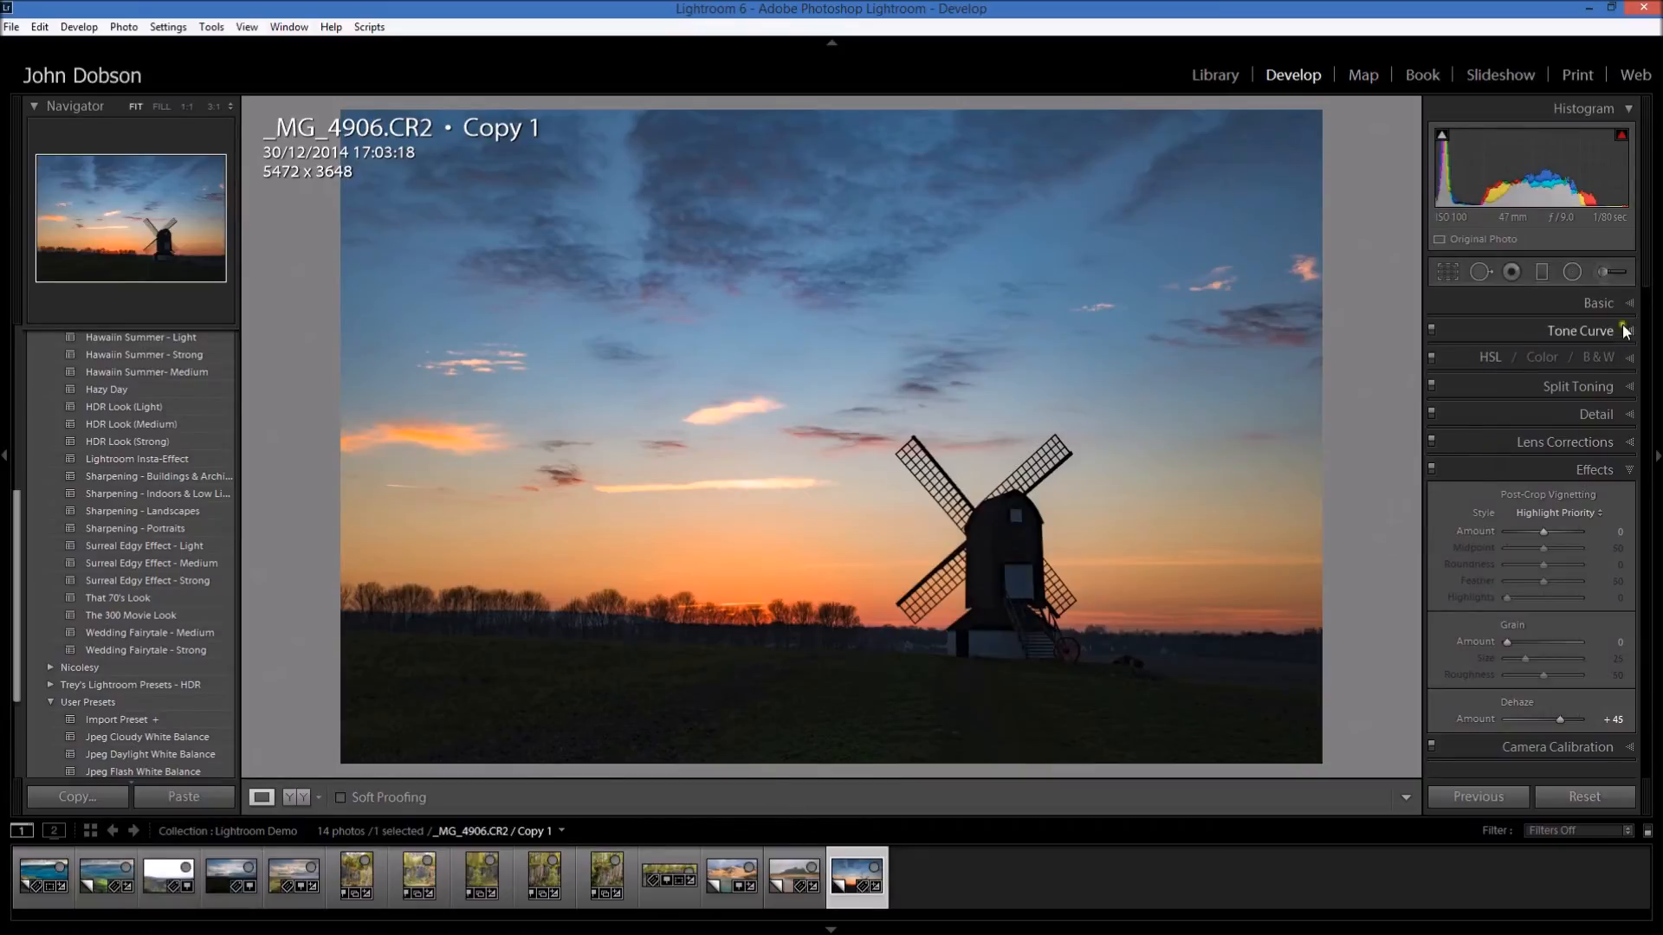
Add a horizontal graduated filter centred just above the horizon, with Whites 47 and Blacks -47
click(1543, 275)
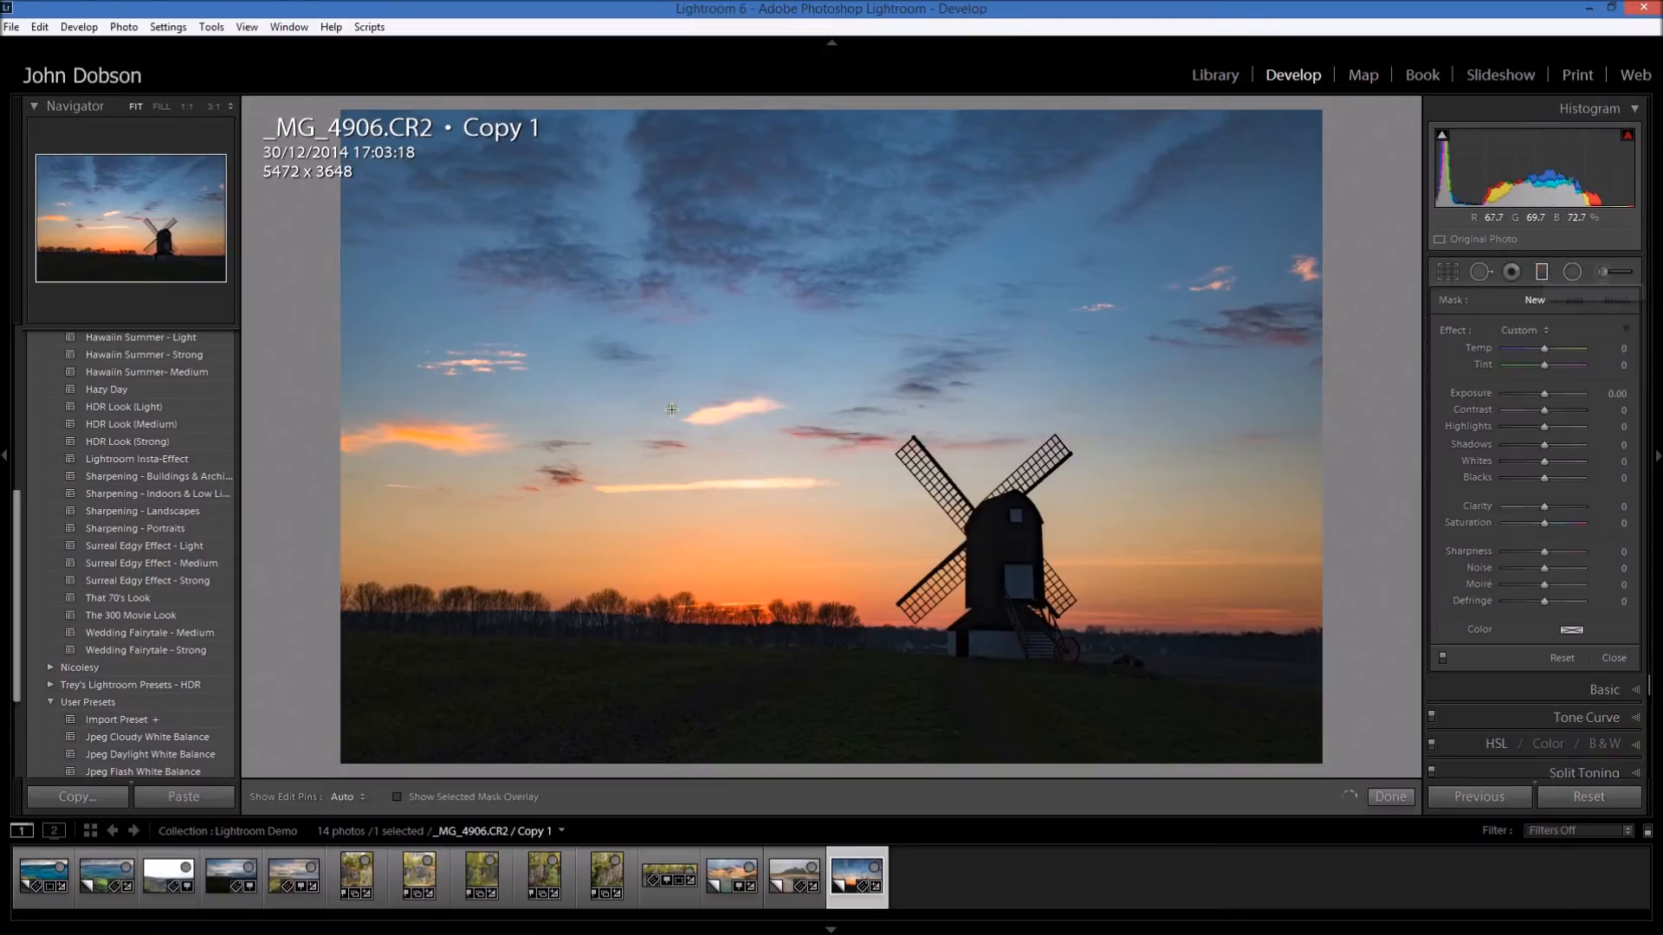
key(shift)
drag(780, 348, 782, 523)
drag(779, 435, 784, 576)
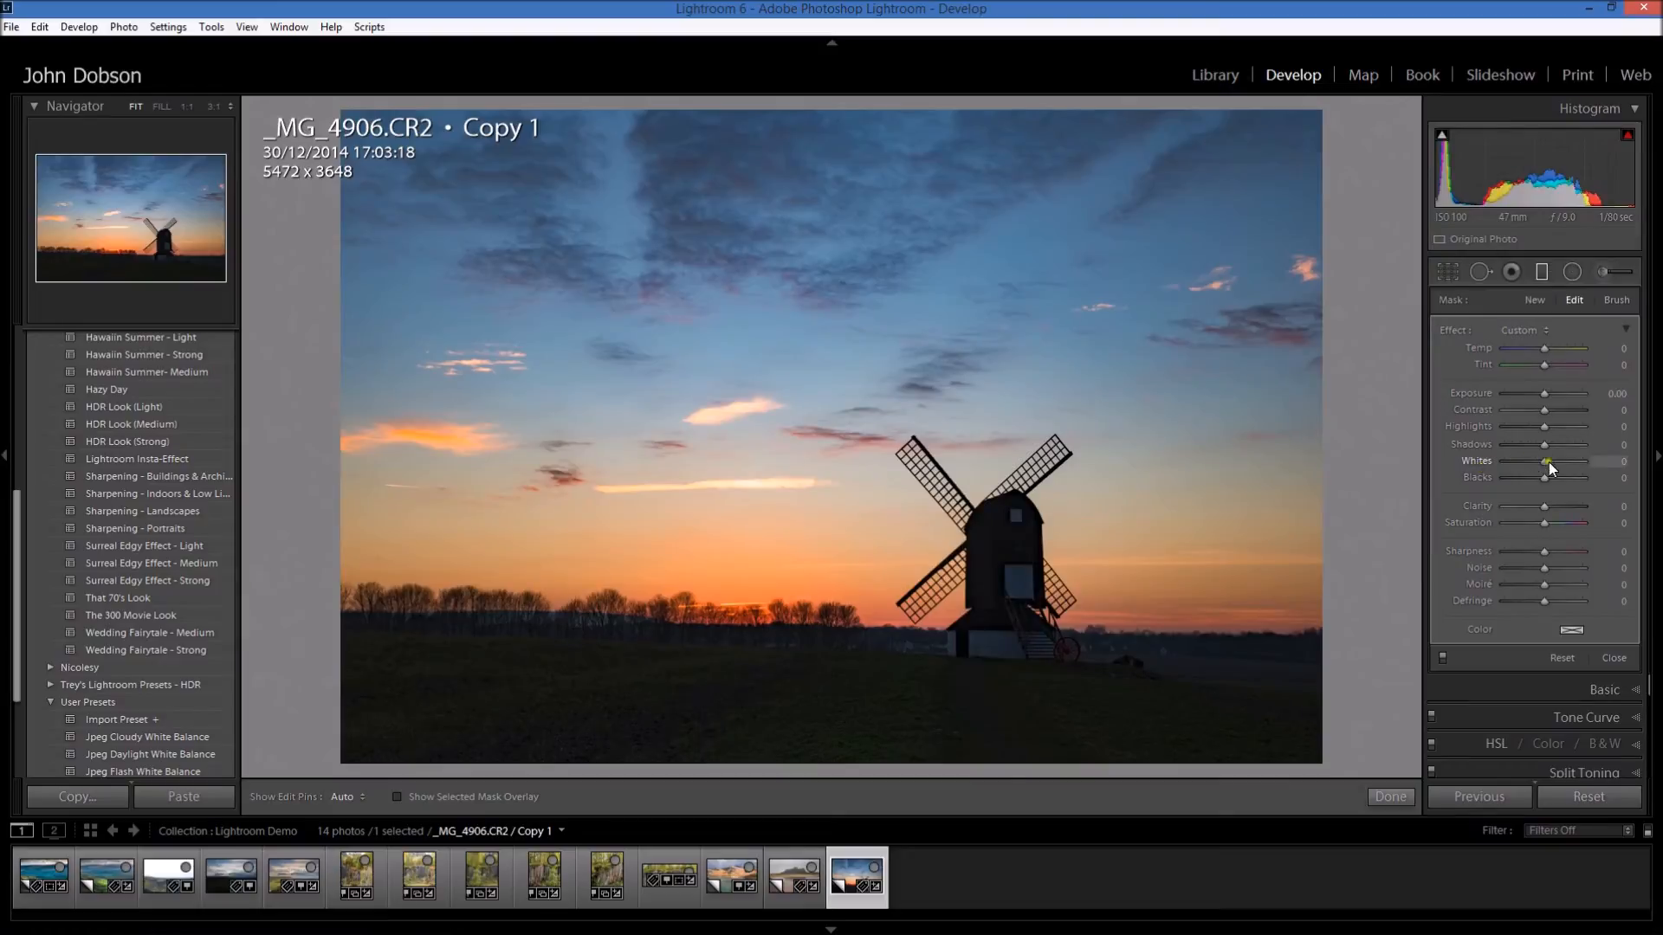
mouse_move(1547, 463)
mouse_down()
mouse_move(1582, 467)
mouse_move(1512, 468)
mouse_move(1563, 471)
mouse_up()
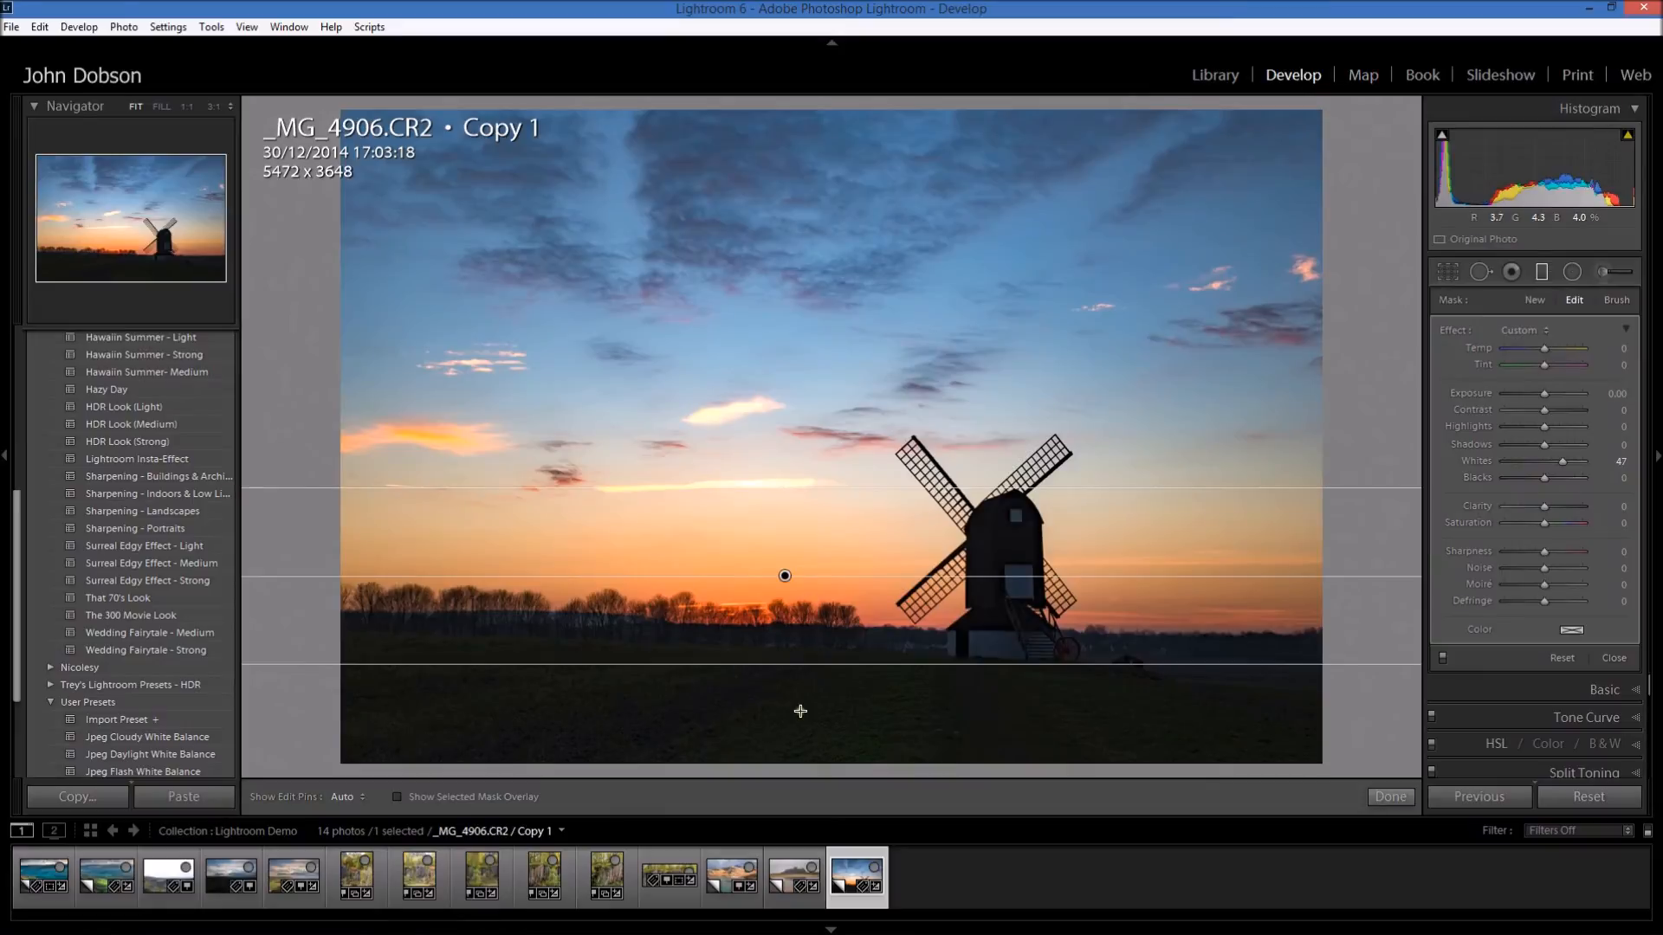
mouse_move(1545, 480)
mouse_down()
mouse_move(1506, 481)
mouse_move(1551, 481)
mouse_move(1526, 485)
mouse_up()
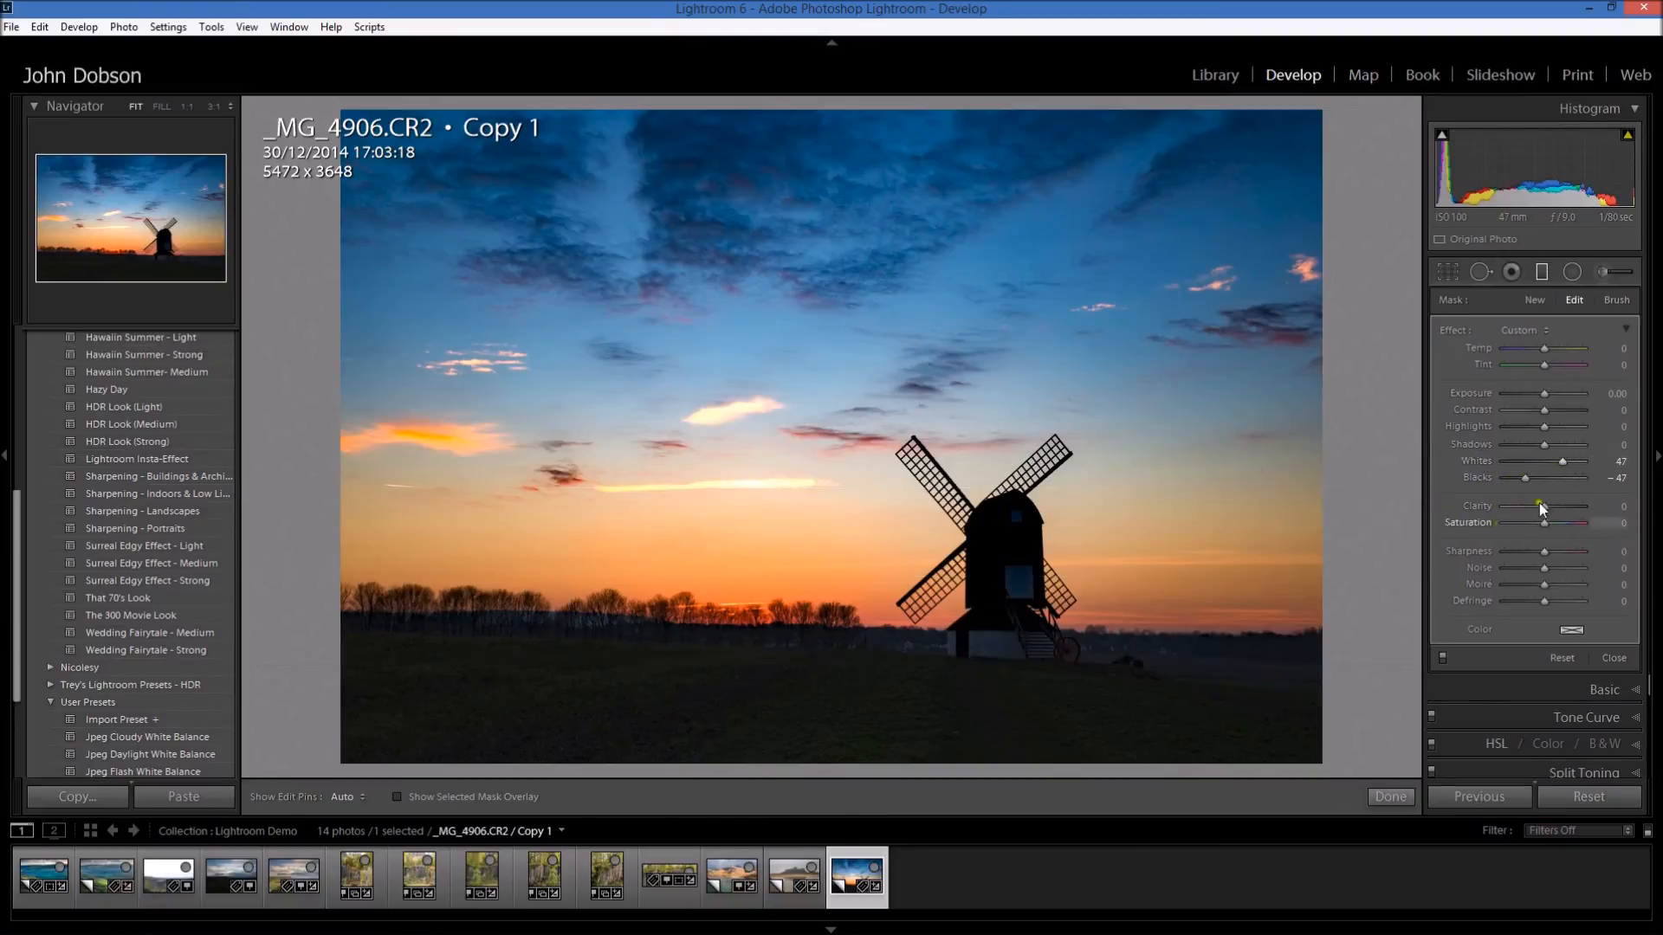
click(1405, 799)
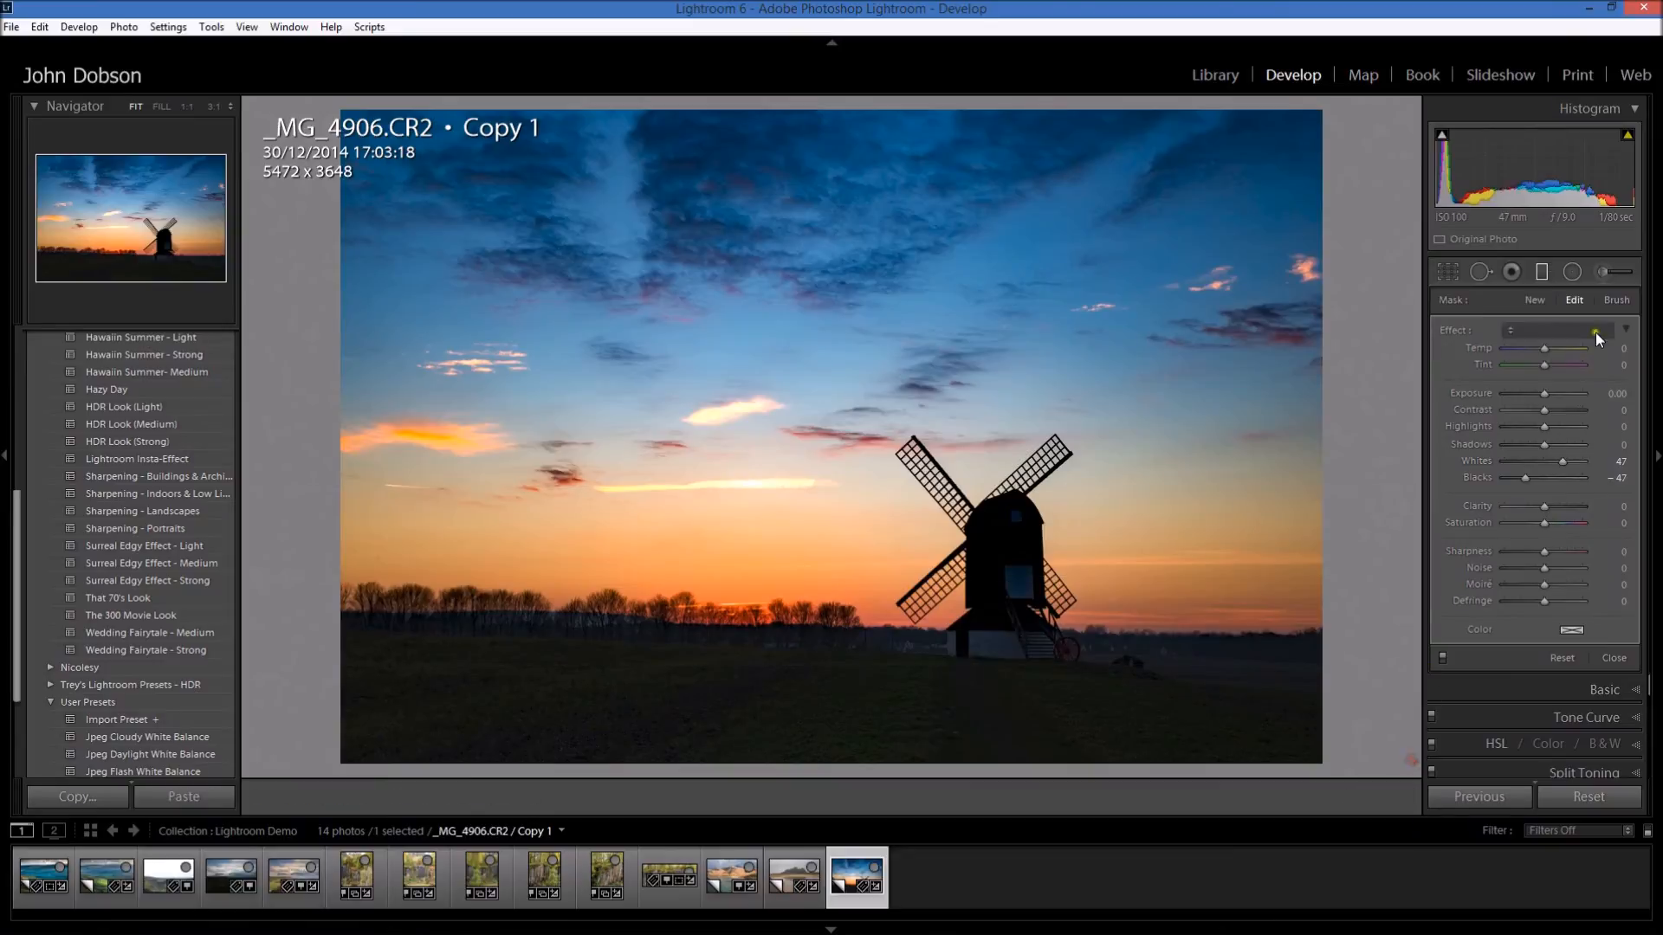
Add a small elliptical radial filter on the field below the trees, with Invert Mask enabled and Exposure 2.24
click(1572, 272)
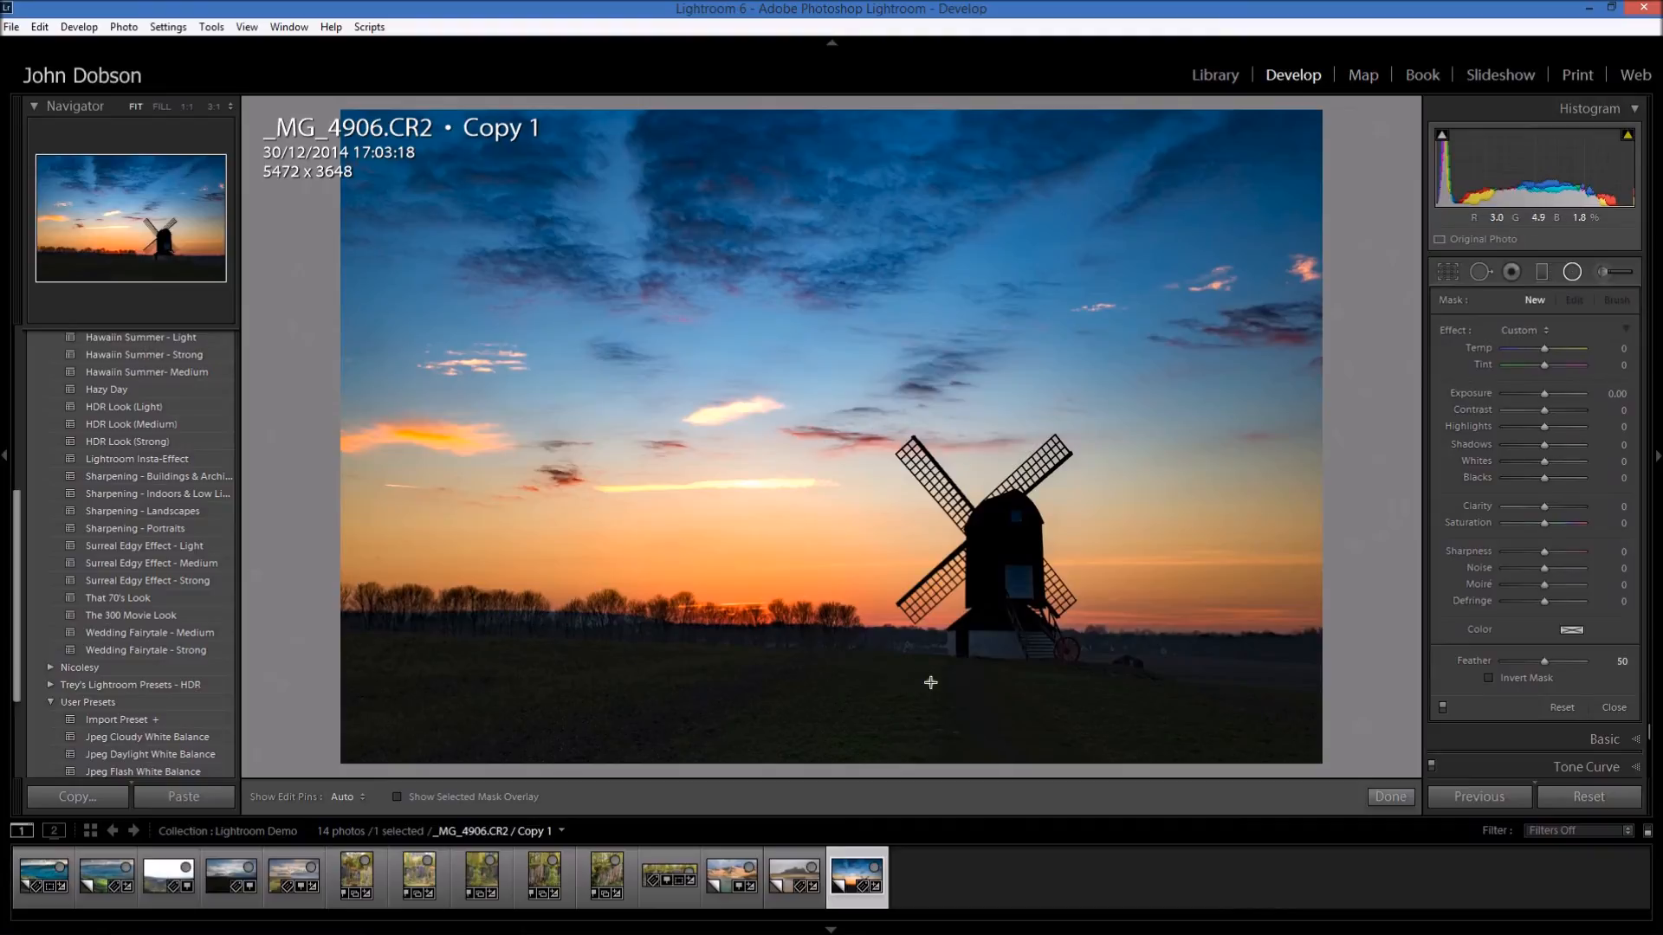
drag(495, 651, 546, 654)
click(1490, 677)
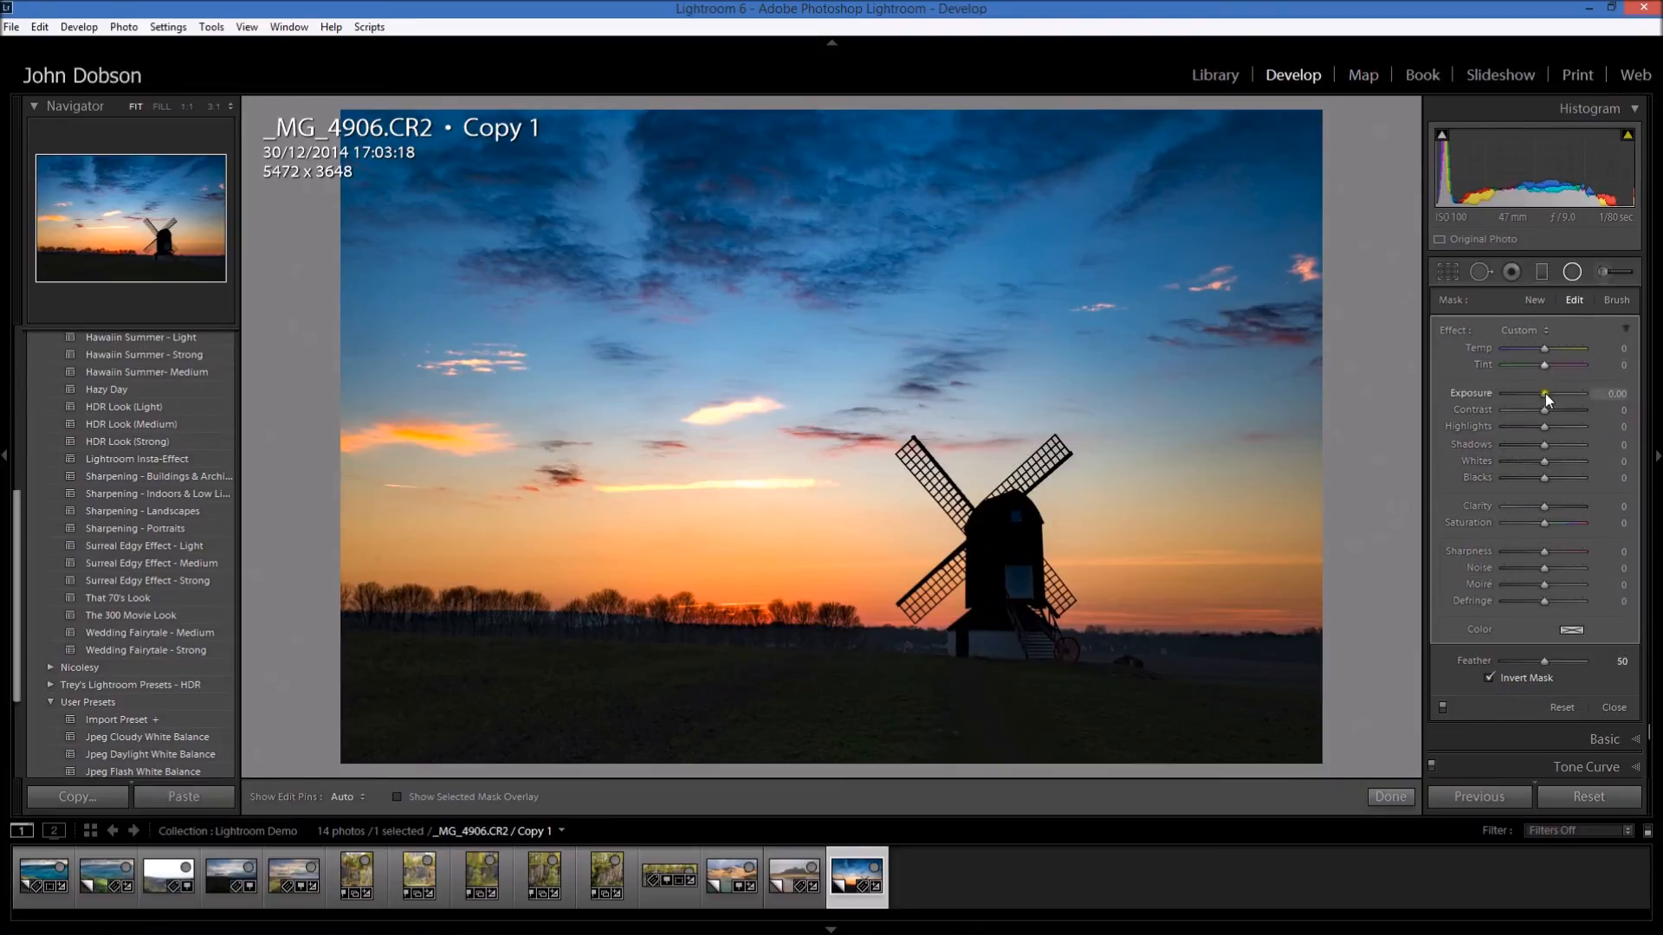
drag(1545, 393, 1573, 395)
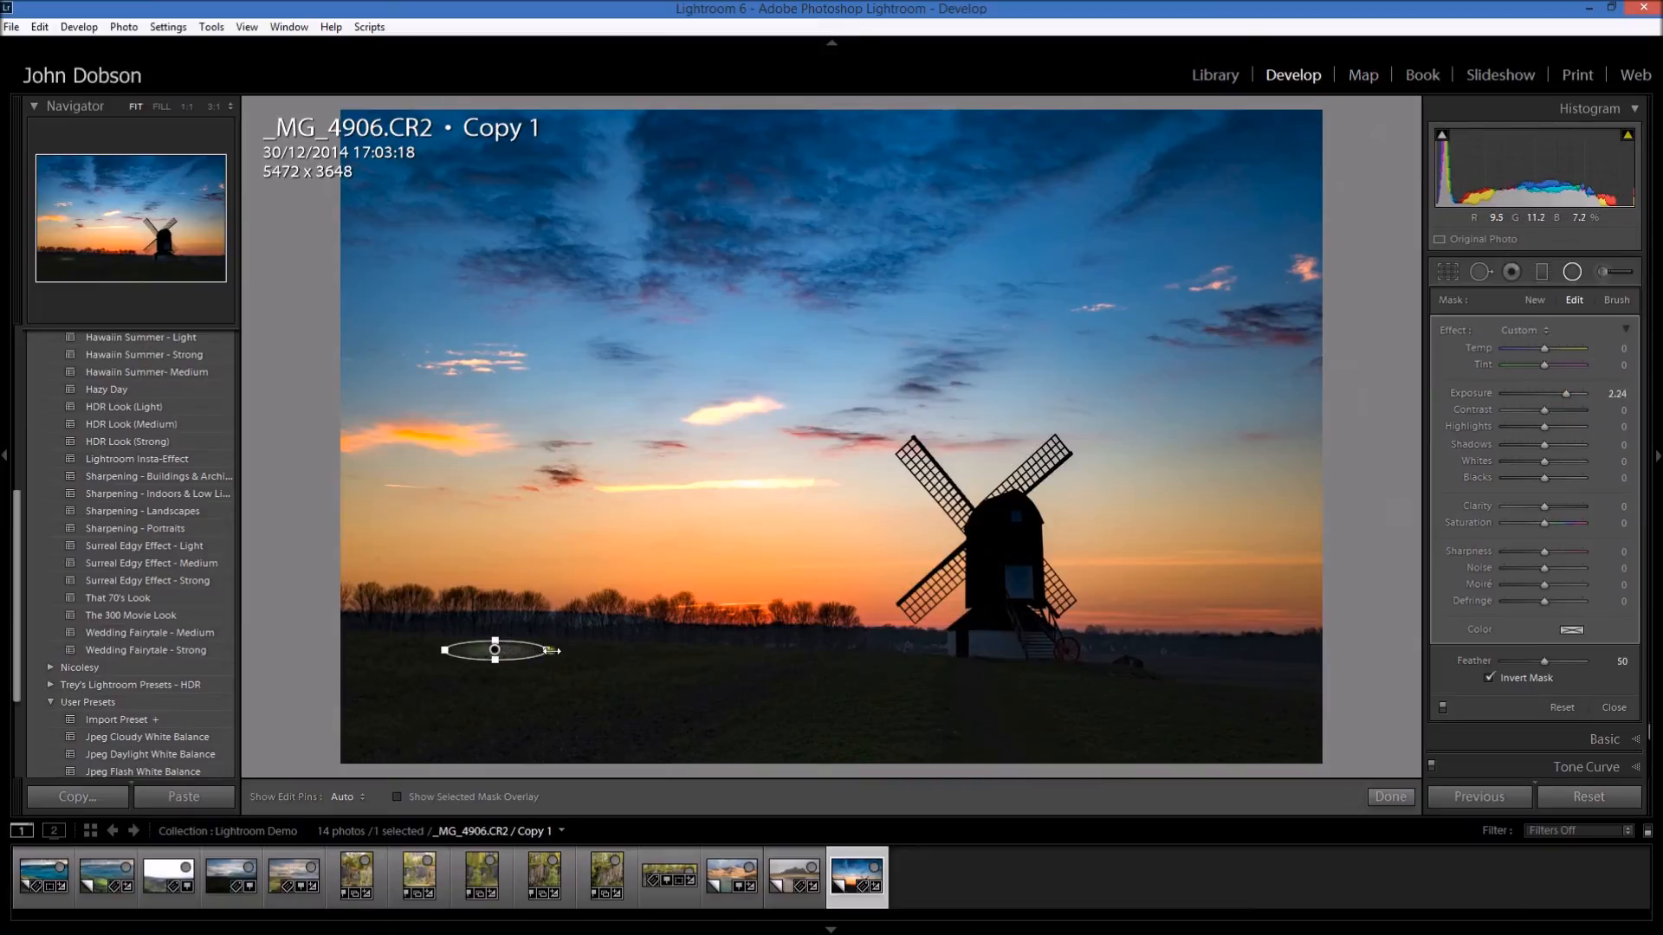
Move the radial filter over the windmill's lower window, reshape it to a small circle, and set Whites to 76 and Blacks to -23
drag(547, 650, 695, 651)
drag(496, 647, 680, 684)
drag(513, 665, 1003, 609)
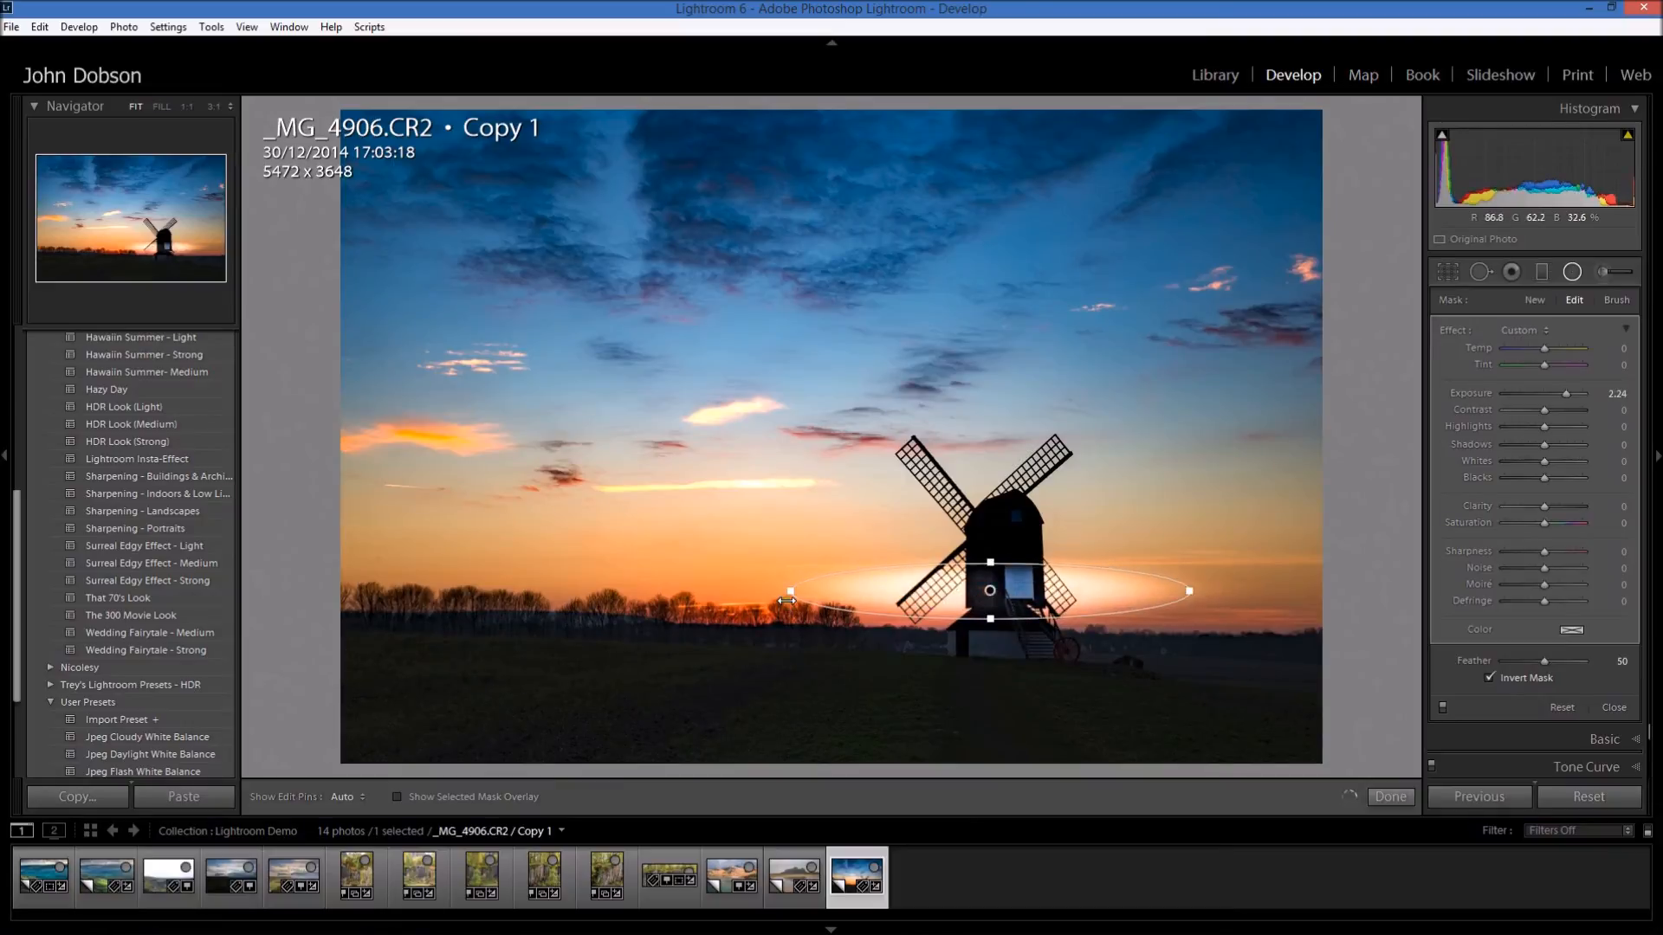
drag(790, 591, 1016, 579)
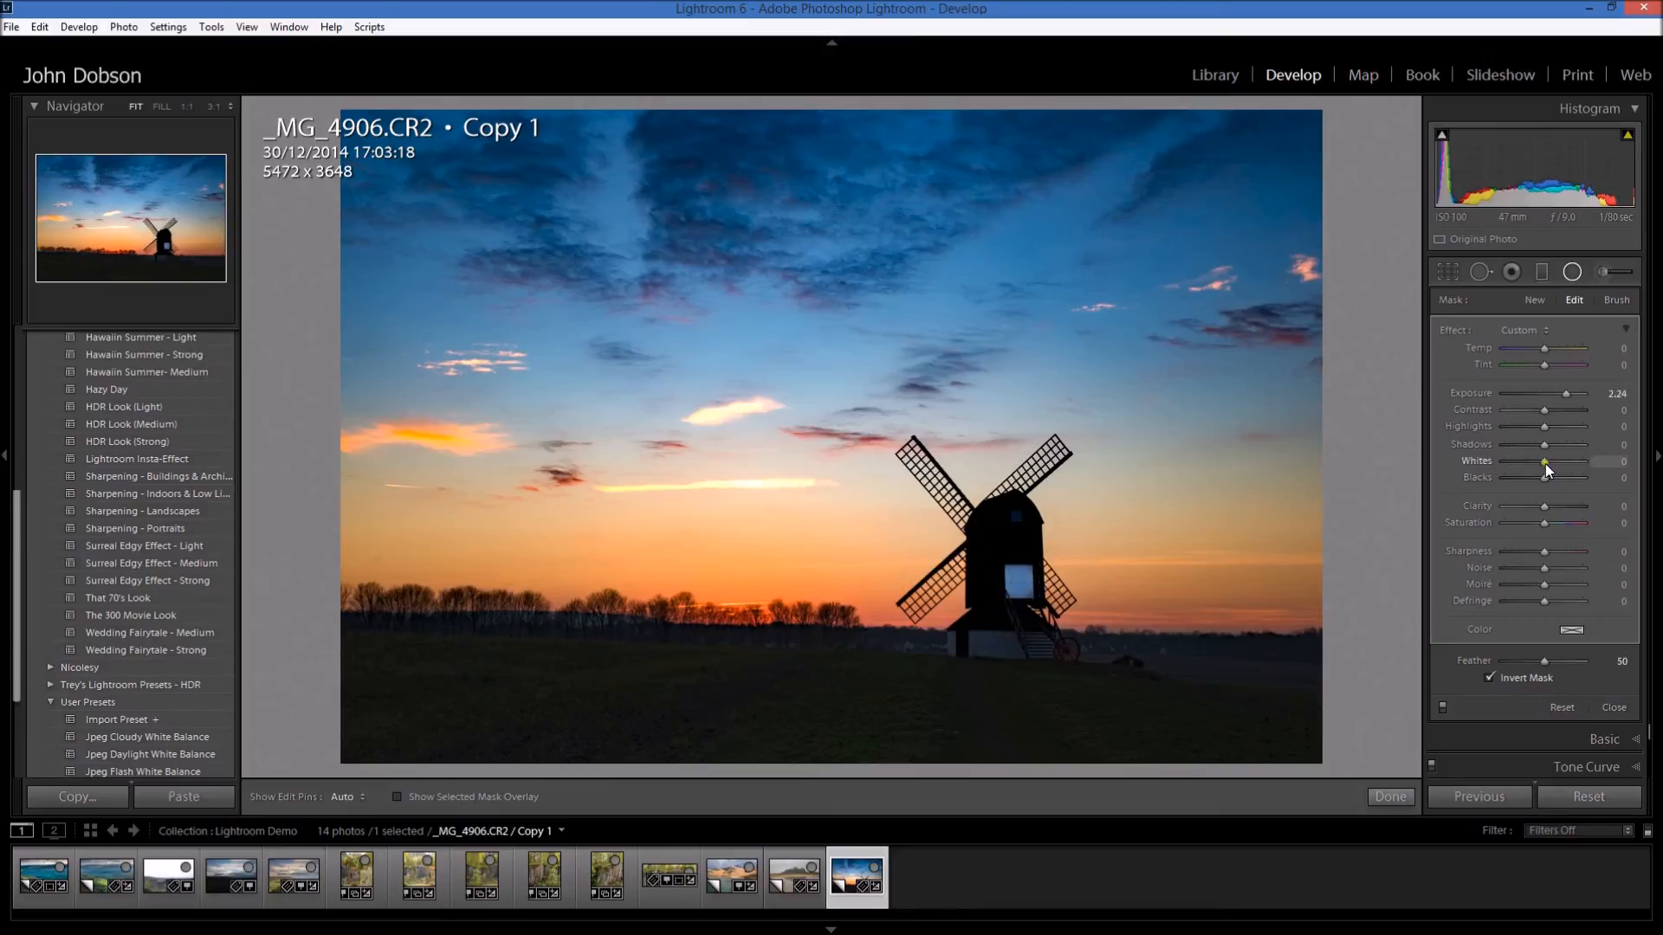
drag(1573, 464, 1535, 481)
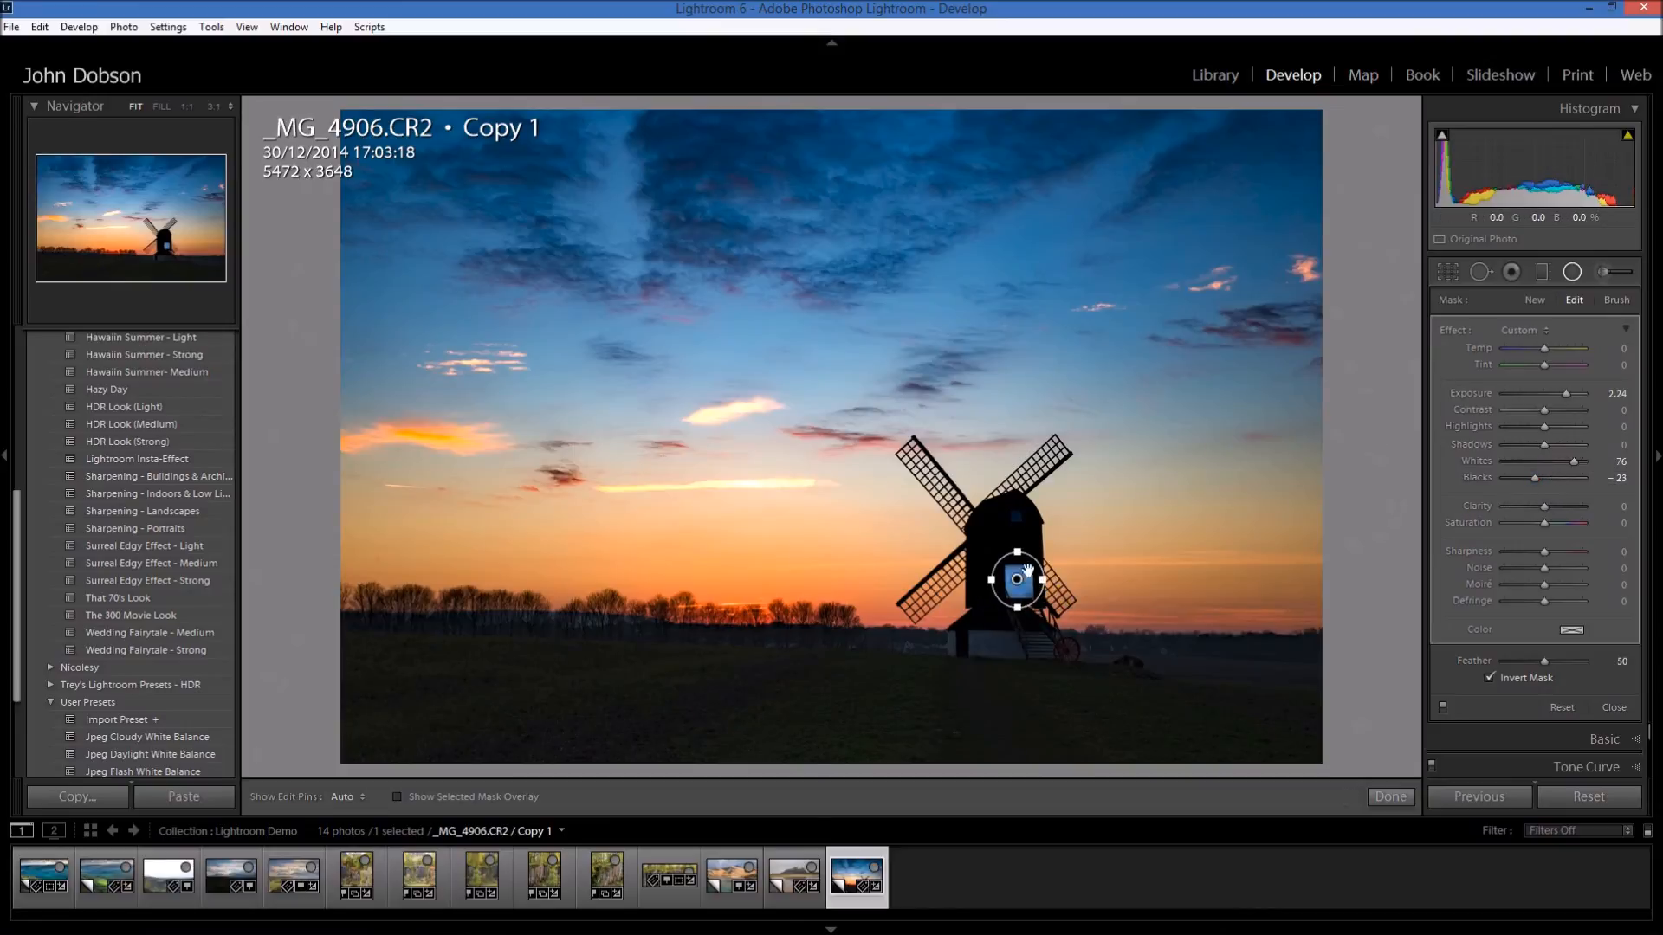
Paint over the dark foreground field with an Adjustment Brush set to Whites 33 and Blacks -38, and show the edit pins
click(1608, 273)
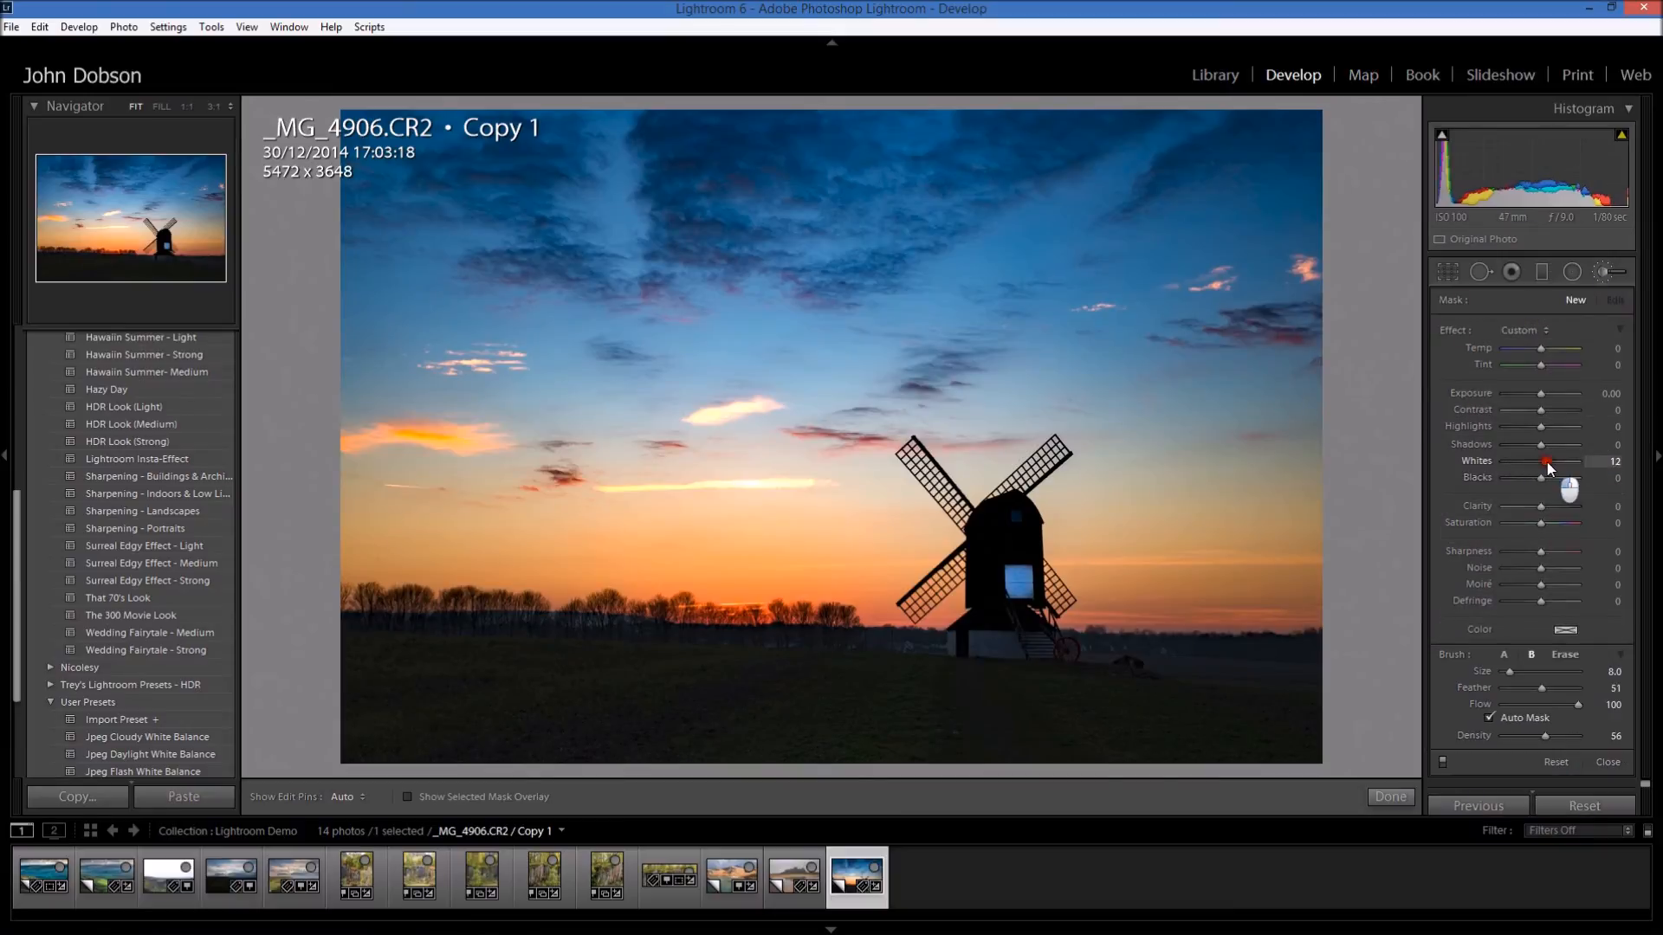
drag(1540, 478, 1528, 478)
mouse_move(473, 666)
mouse_down()
mouse_move(742, 694)
mouse_move(464, 694)
mouse_move(732, 699)
mouse_move(442, 690)
mouse_move(430, 661)
mouse_up()
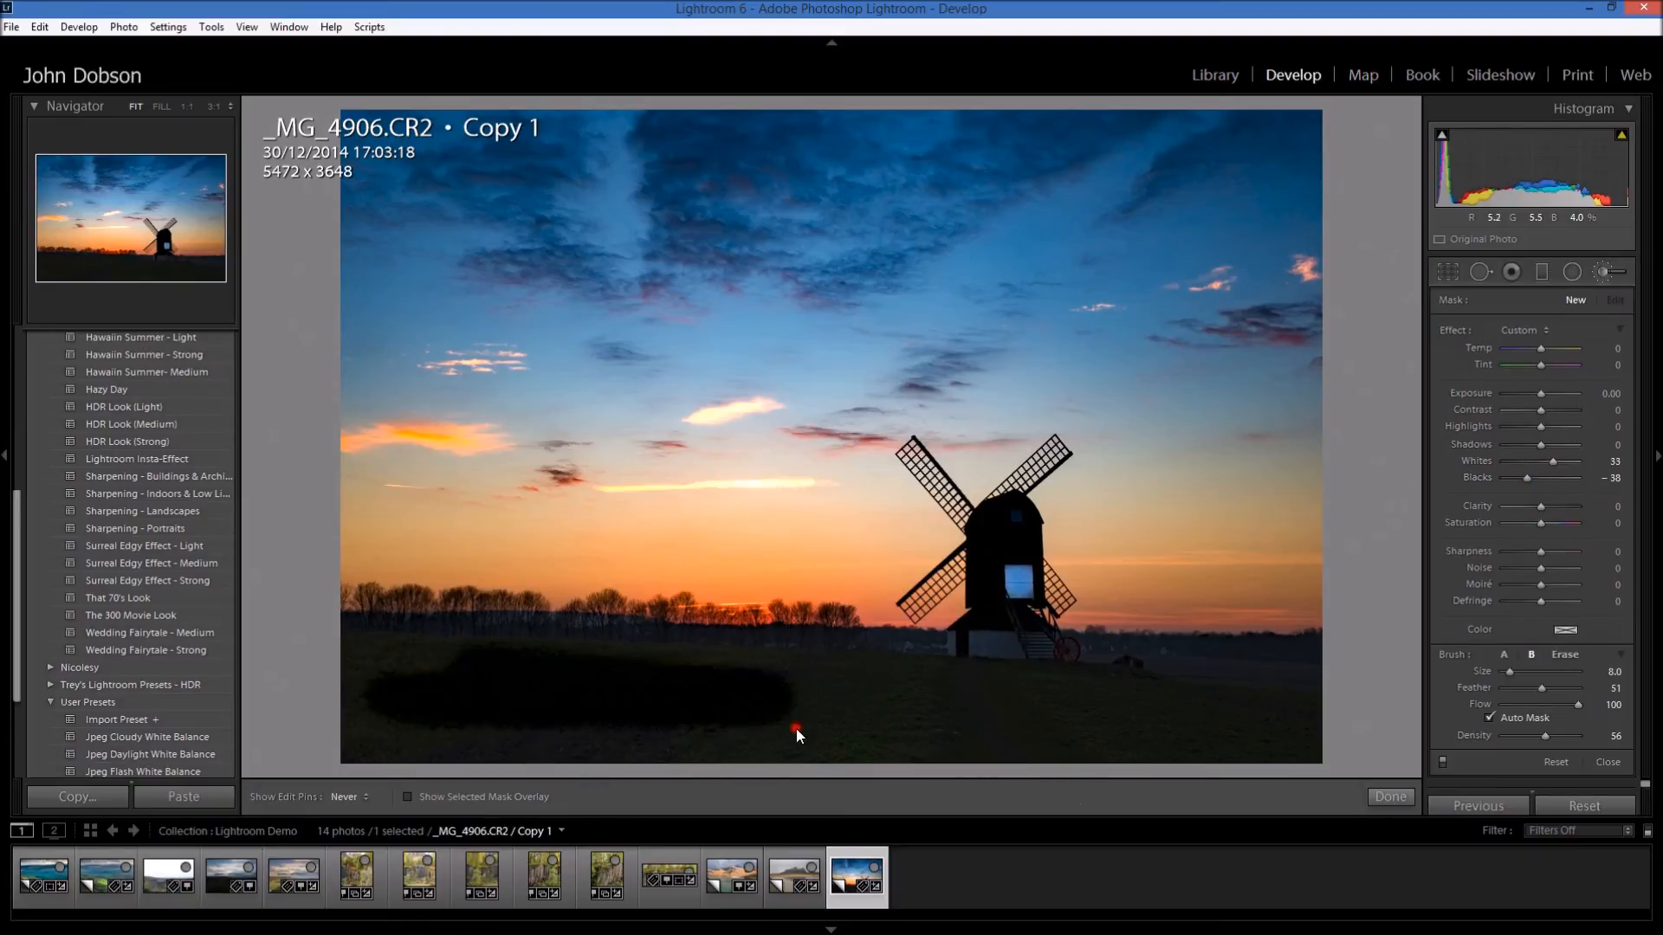
key(h)
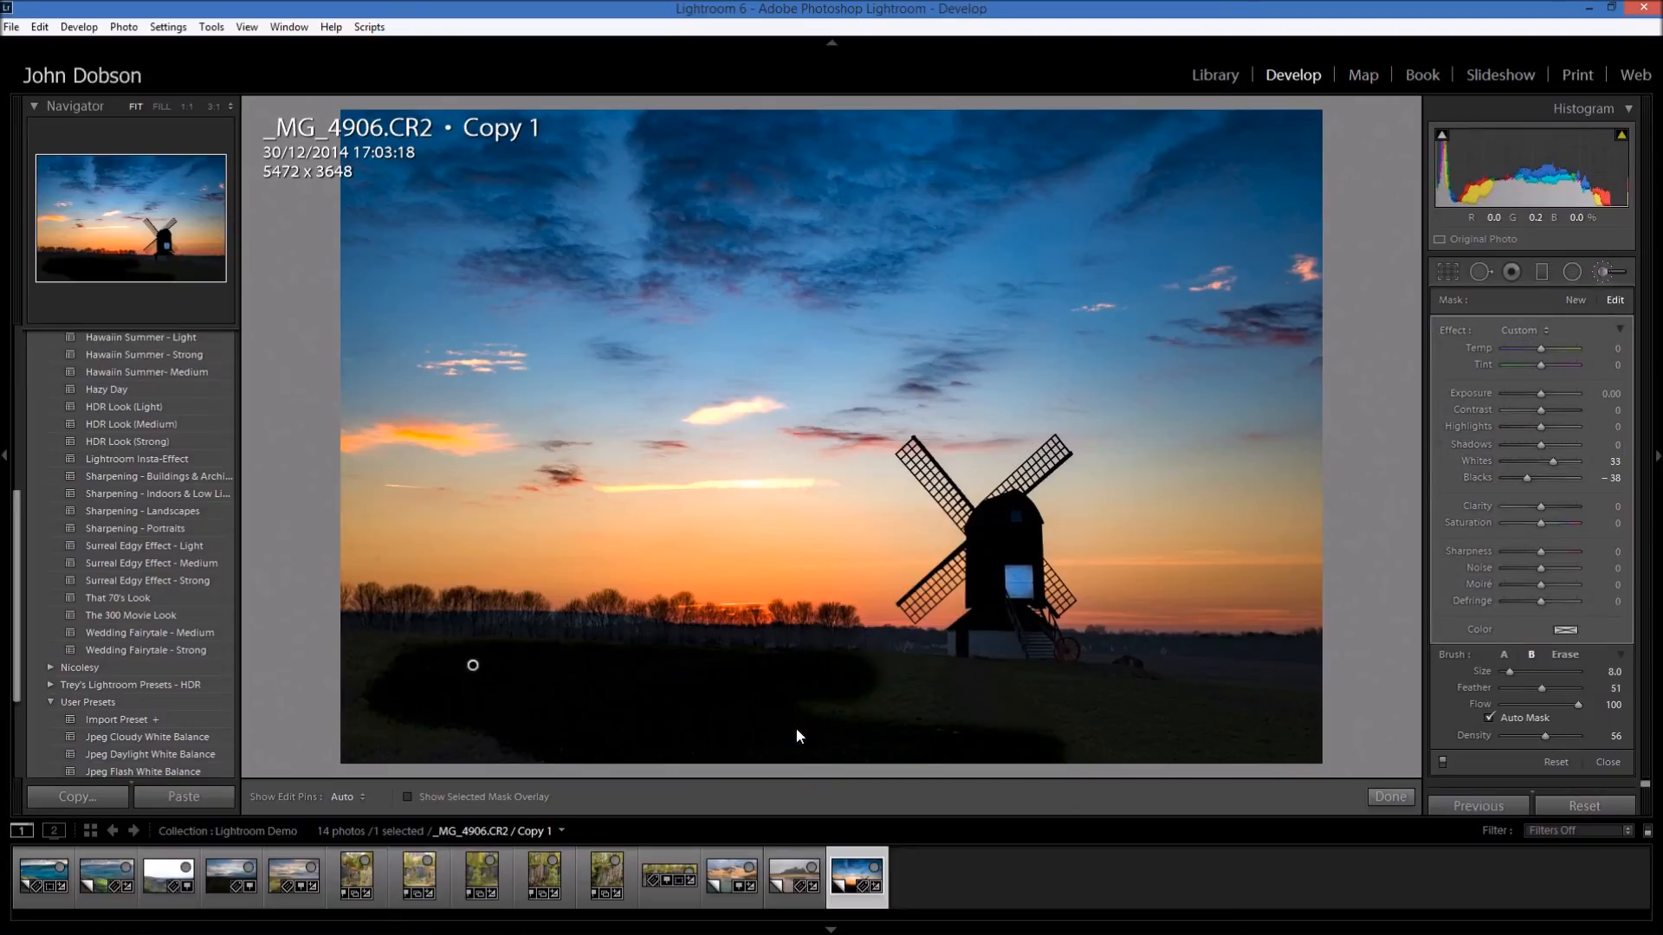